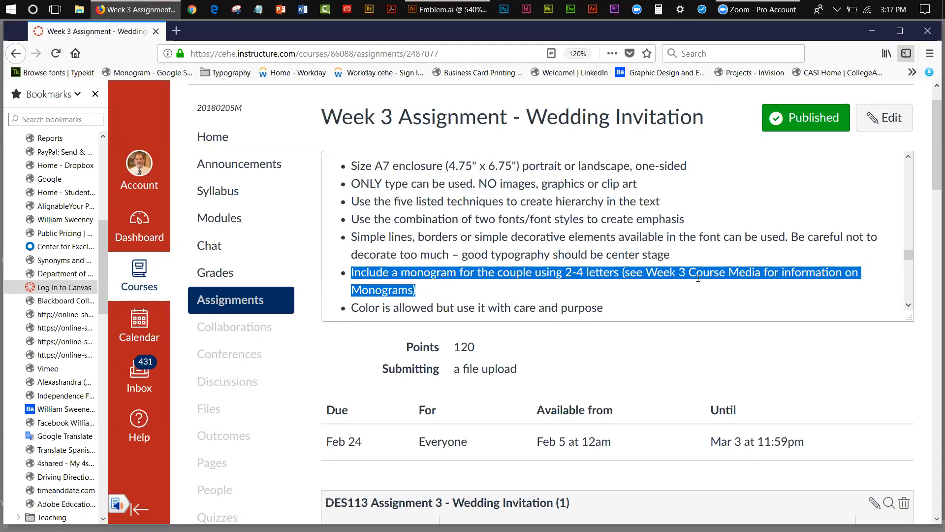
Switch to the Emblem.ai document in Illustrator and toggle the locked template layer's visibility off and back on.
left_click(871, 31)
left_click(462, 13)
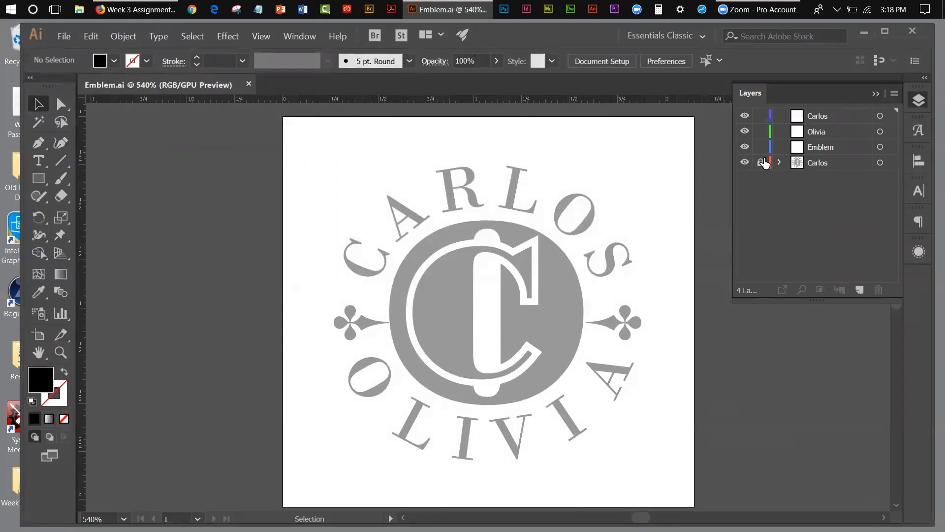
left_click(744, 163)
left_click(744, 163)
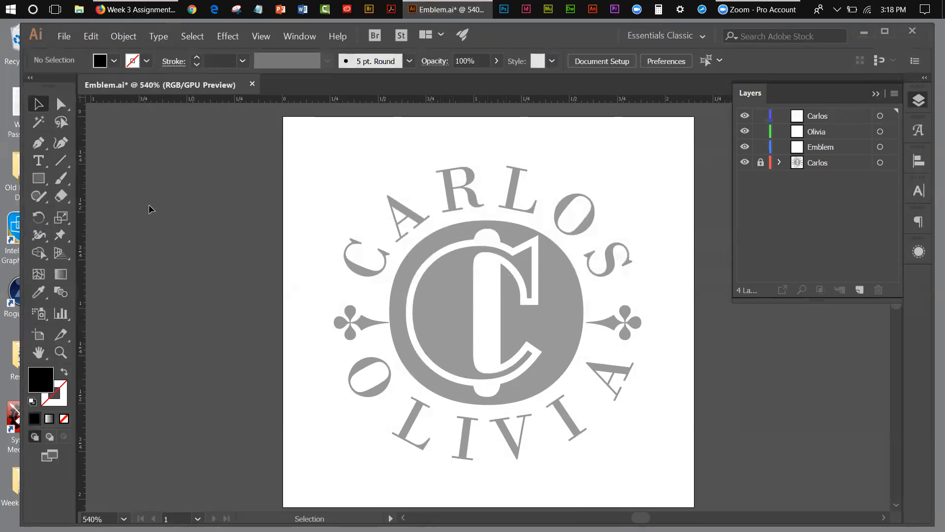
Add the point text "C O" in the empty area above the template emblem, near the artboard's upper-left corner.
left_click(39, 161)
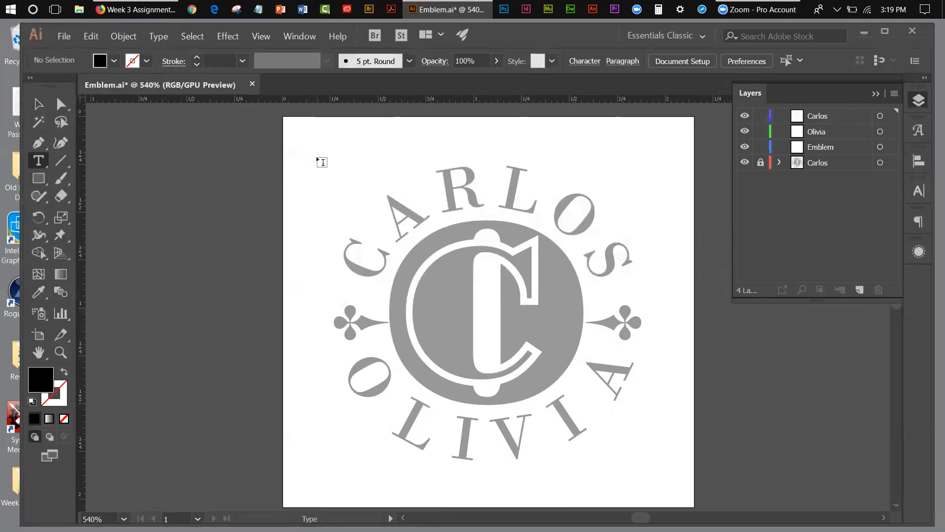
left_click(322, 162)
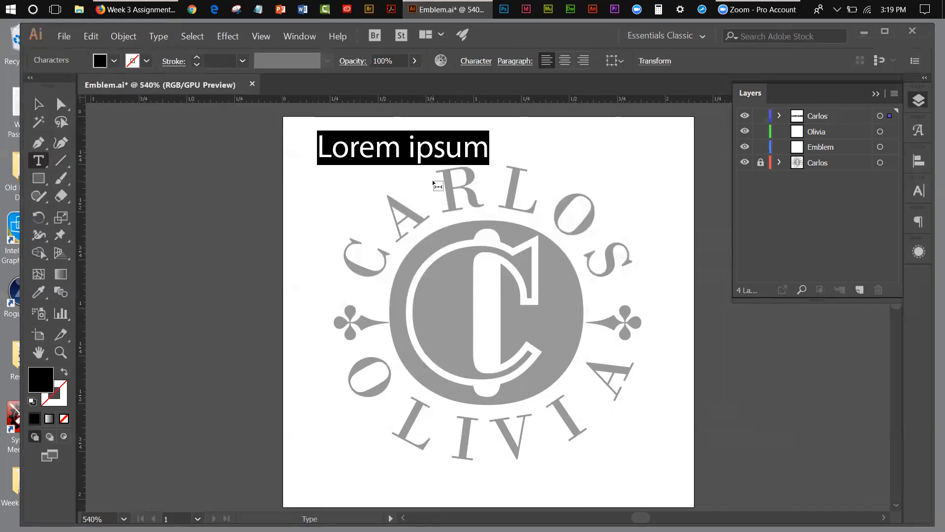
type("C")
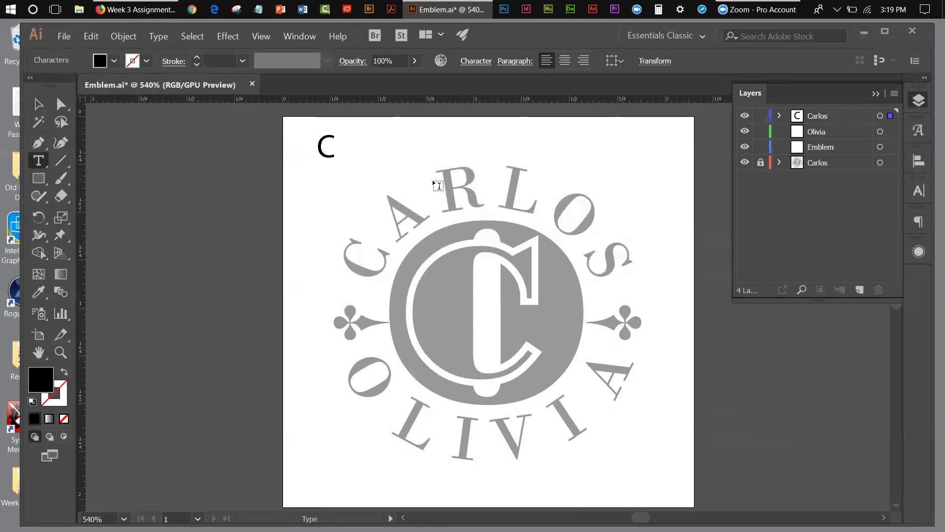
type(" O")
left_click(39, 104)
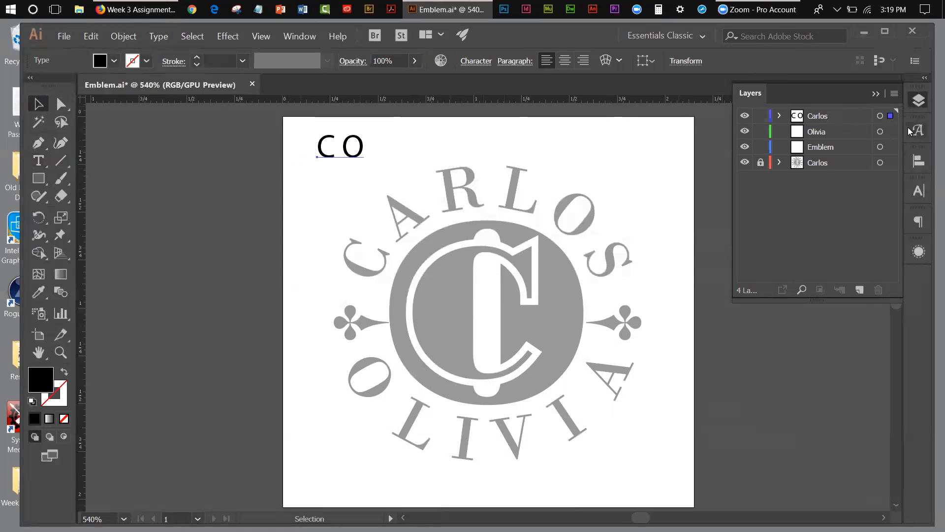
Set the "C O" text to the Bodoni MT font in the Black style.
left_click(918, 191)
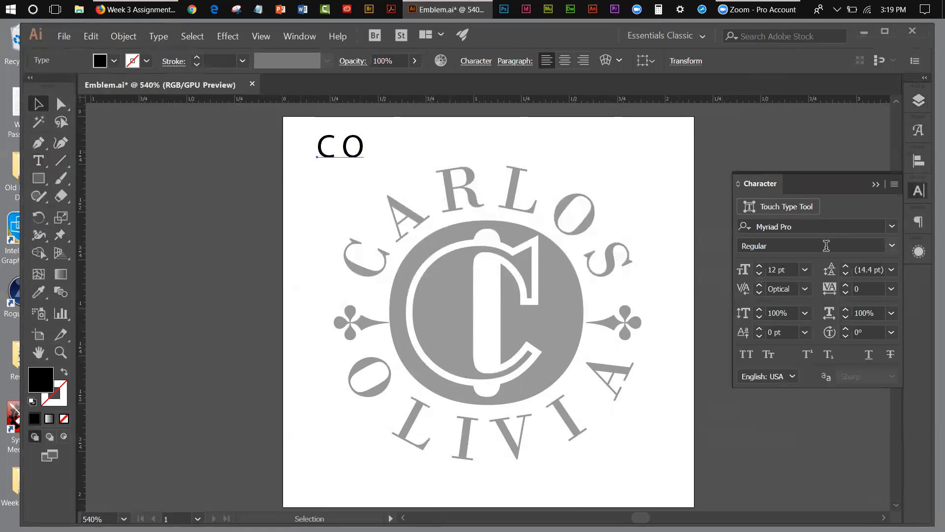
left_click(892, 227)
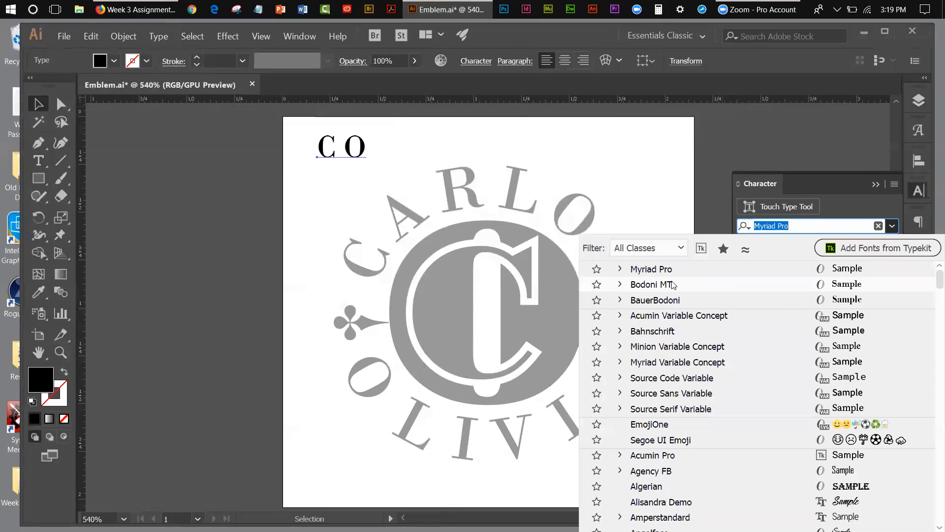
left_click(673, 285)
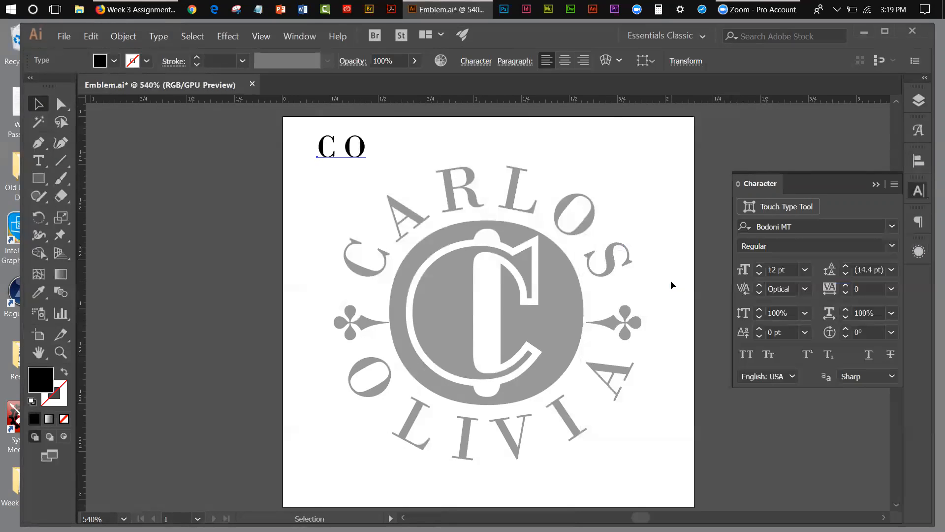
left_click(893, 245)
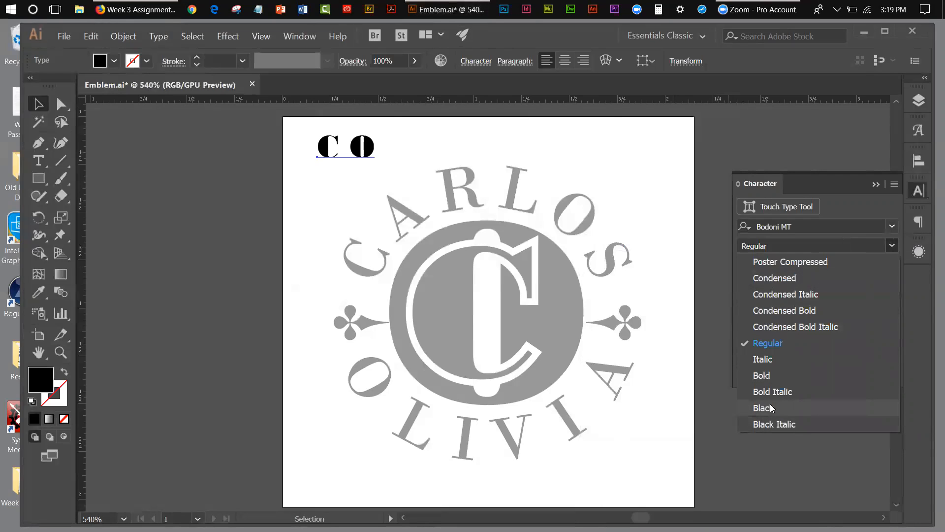
left_click(766, 408)
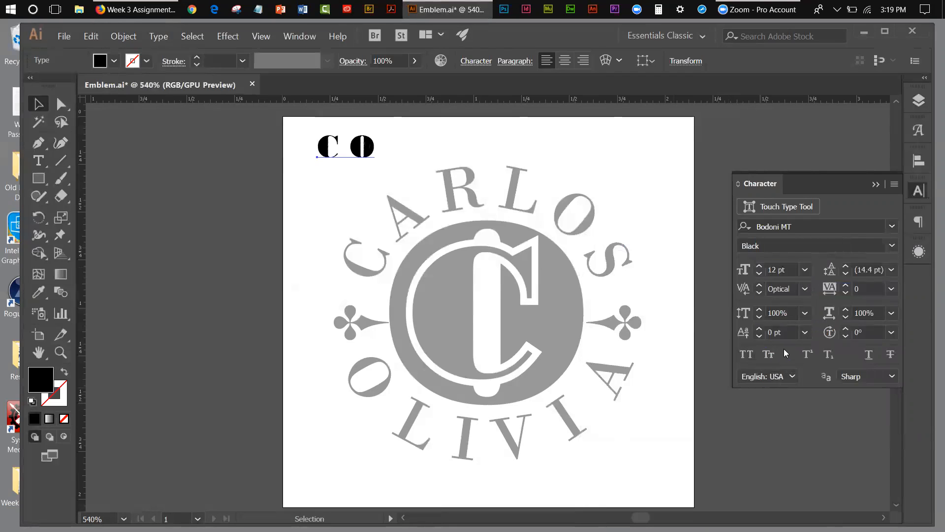
Enlarge the "C O" text to 72 pt and move it down so the O overlaps the template's central oval.
left_click(805, 270)
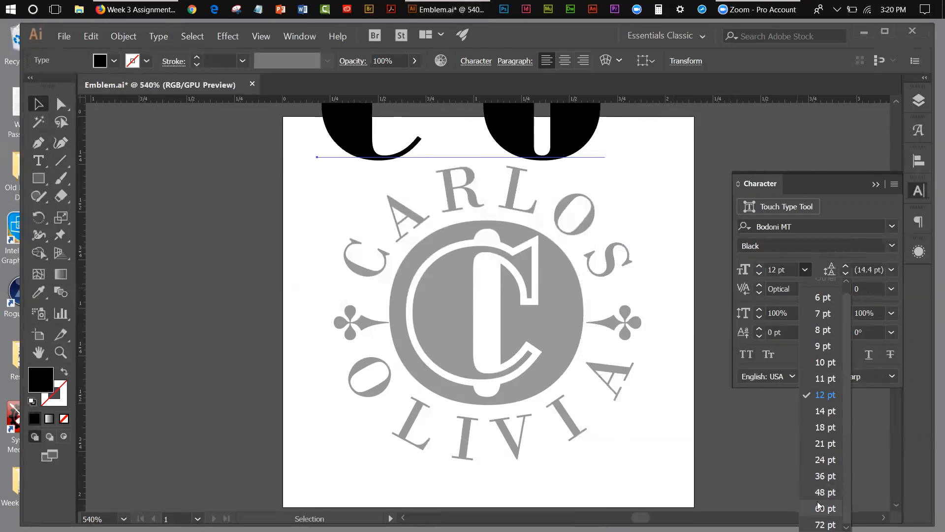
left_click(818, 507)
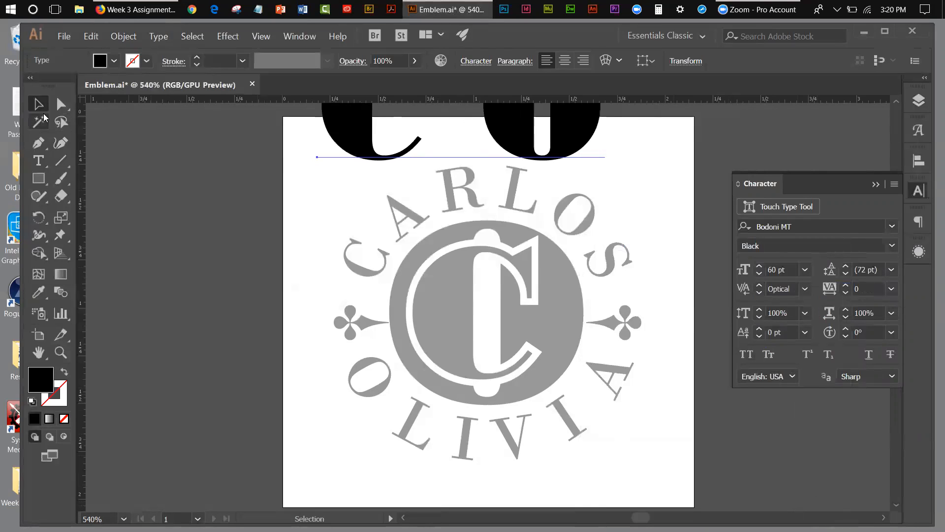
left_click(41, 106)
left_click_drag(357, 150, 302, 358)
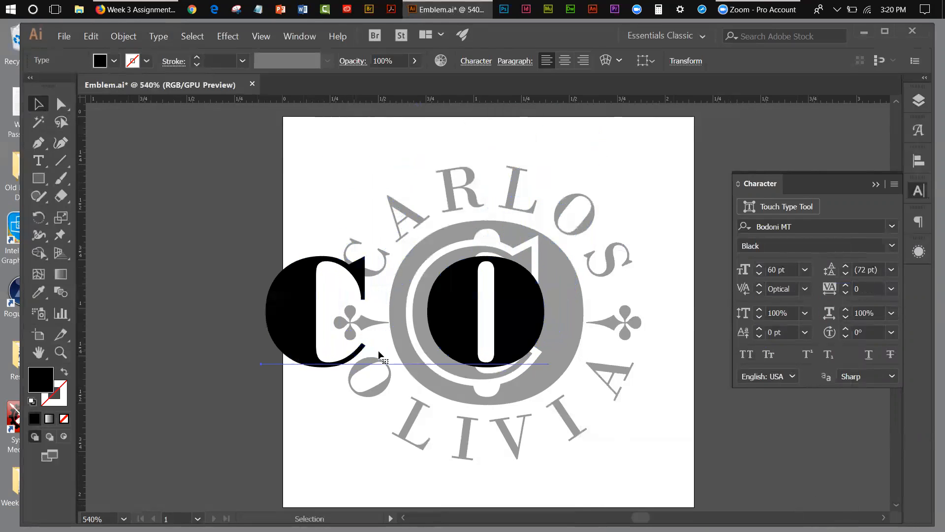
left_click(805, 270)
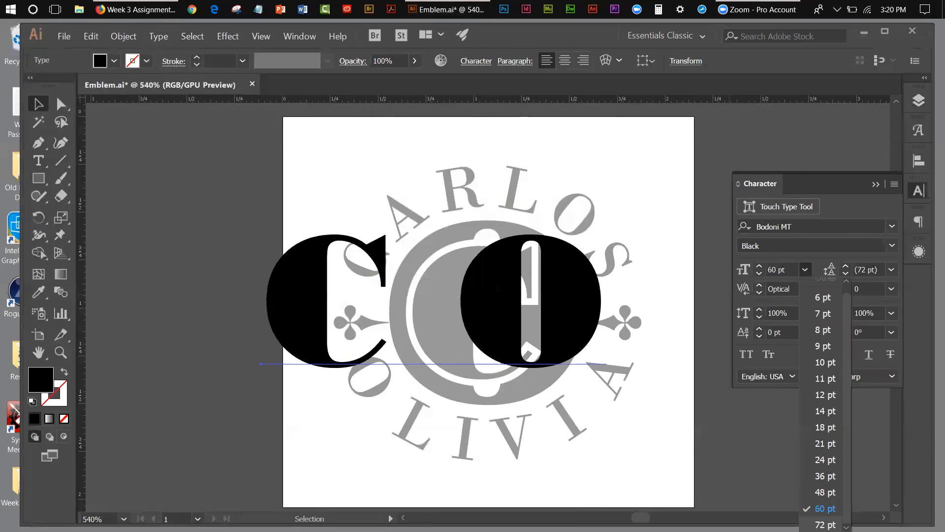
left_click(825, 524)
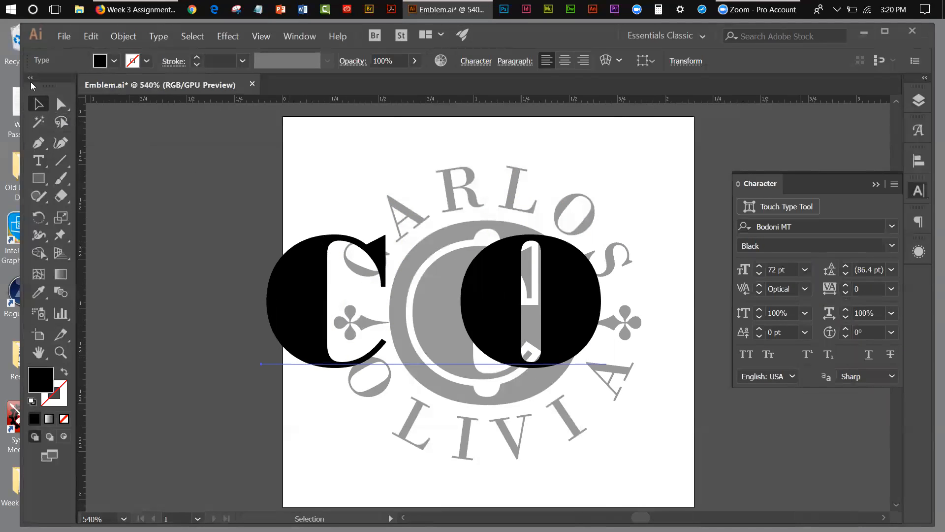
left_click_drag(318, 272, 249, 263)
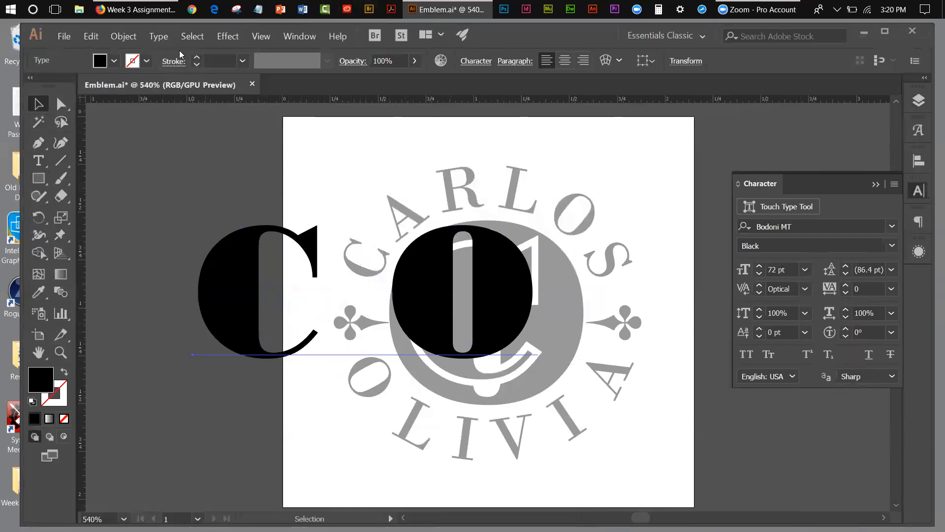
Convert the "C O" text to outlines and check how the resulting letter shapes select.
left_click(158, 37)
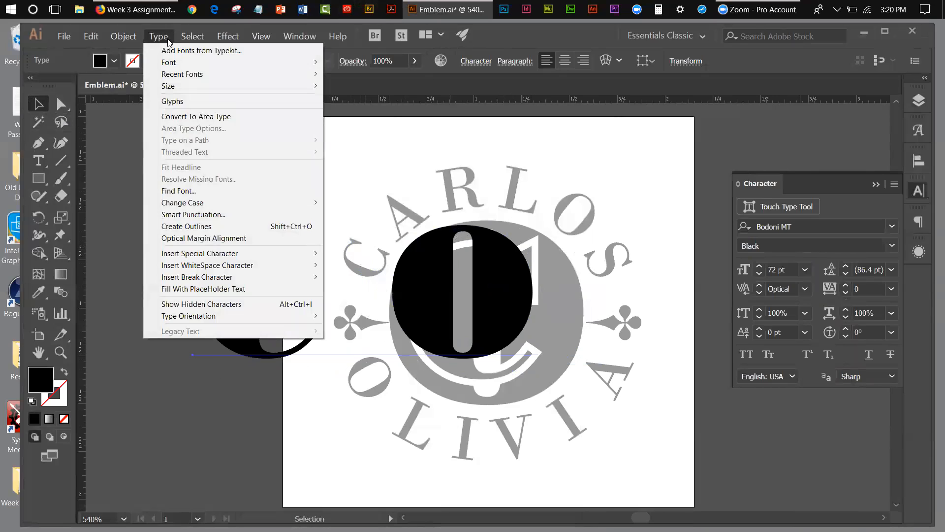
left_click(198, 226)
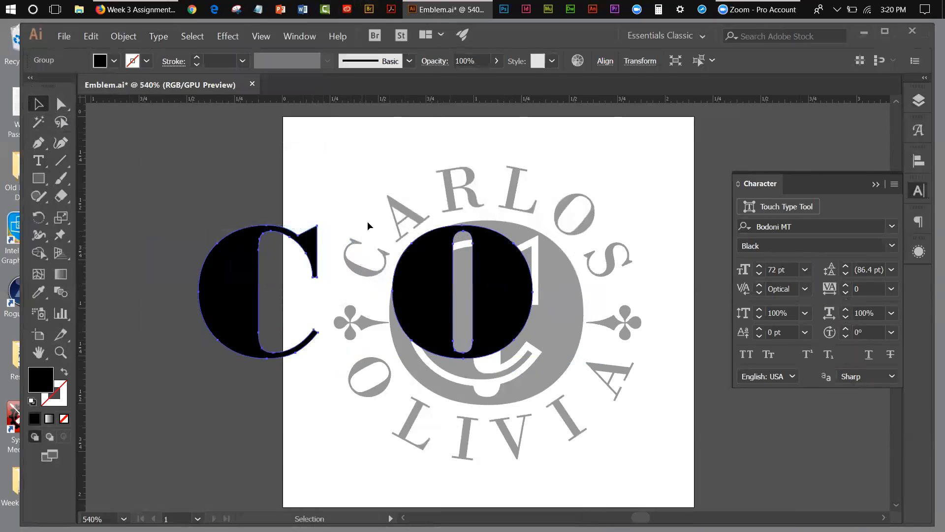
left_click(308, 146)
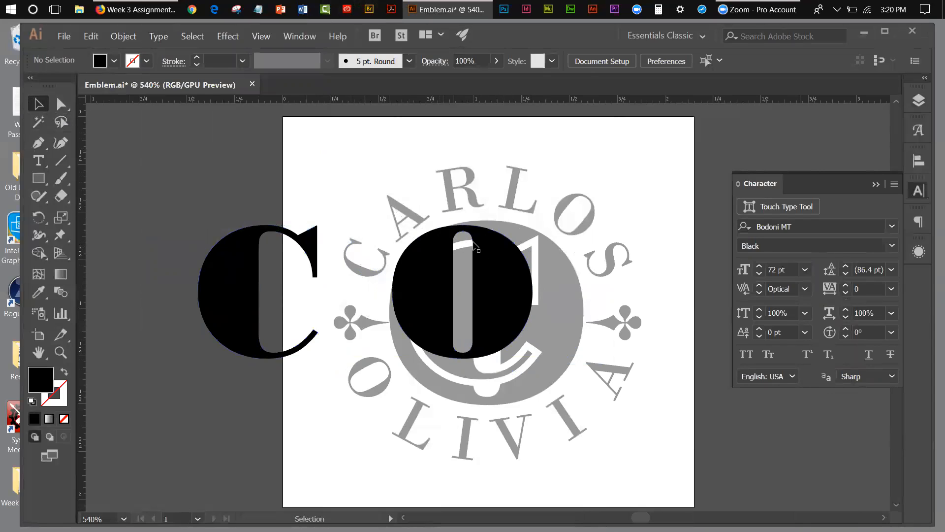
left_click(492, 242)
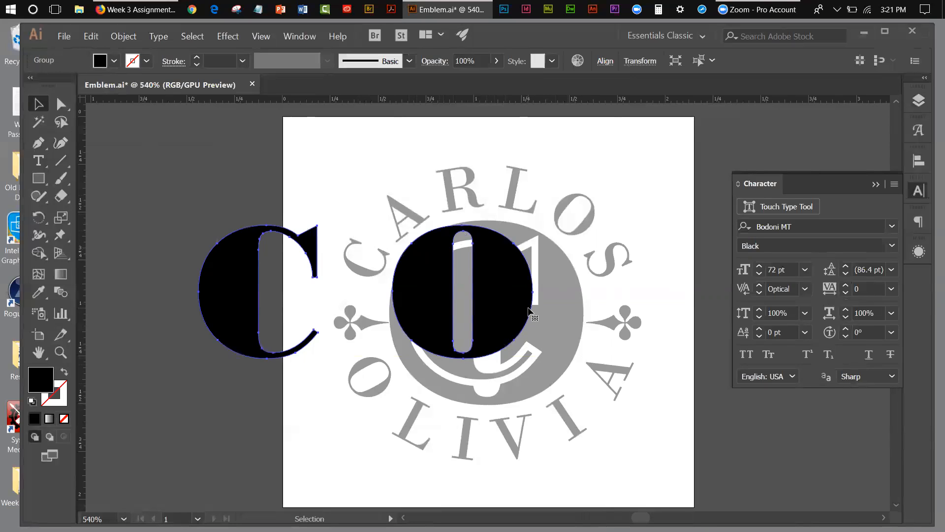
left_click(202, 191)
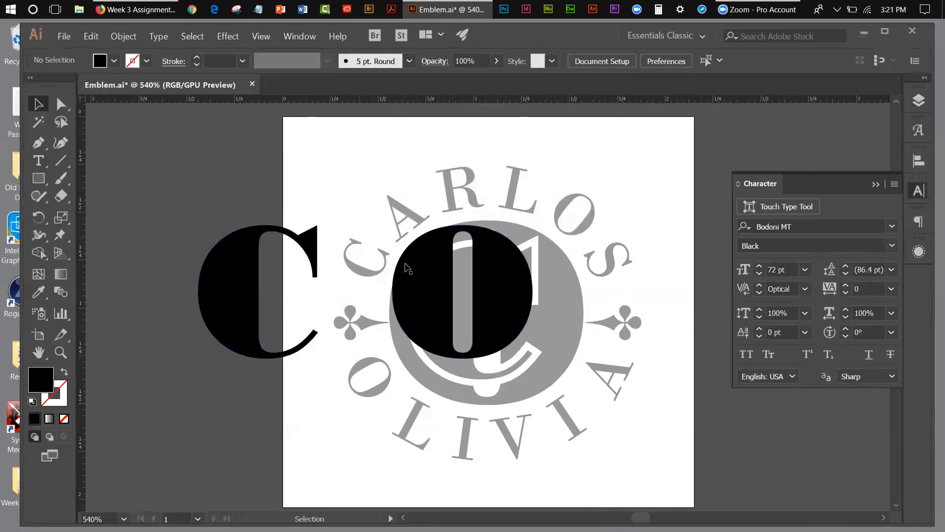
Ungroup the outlined letters and move the C off the artboard, clear of the emblem.
left_click(424, 283)
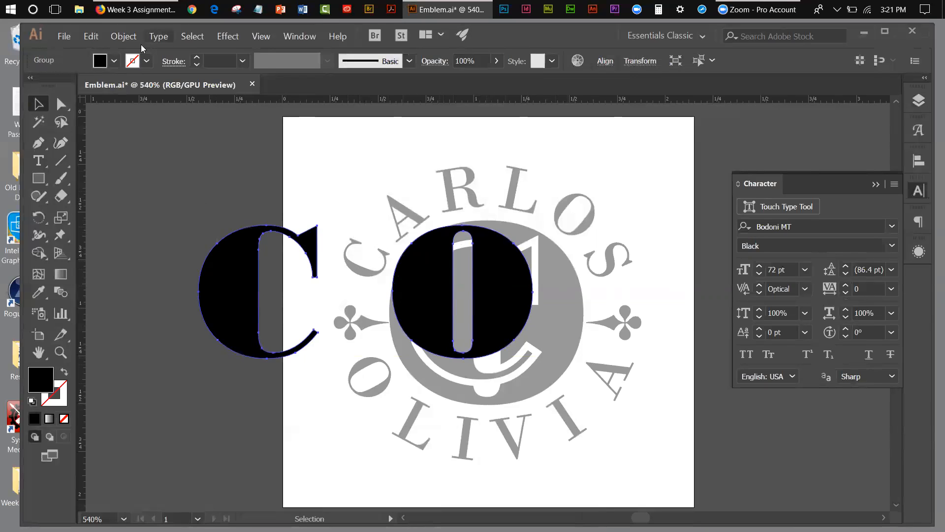
left_click(123, 36)
left_click(135, 88)
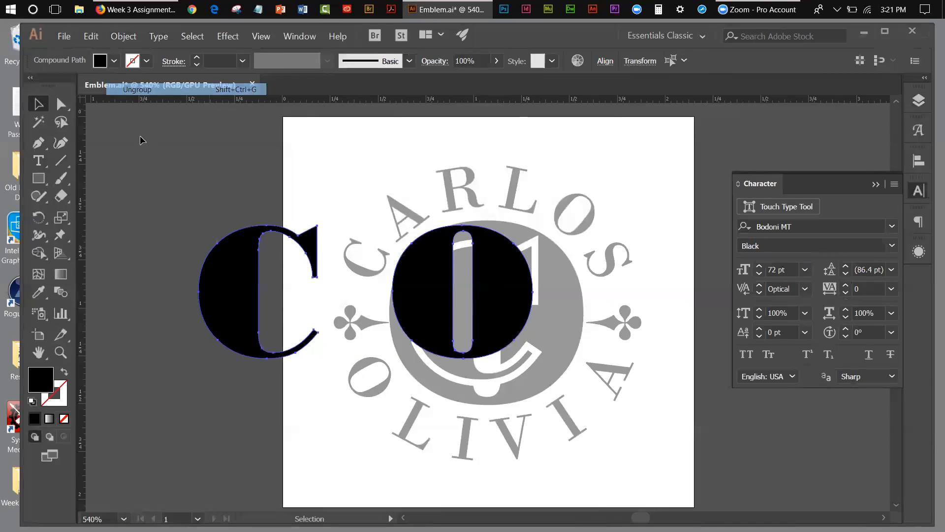
left_click(216, 178)
left_click_drag(300, 239, 228, 157)
Scale and nudge the O with Free Transform until it matches the template's gray central oval.
left_click(441, 262)
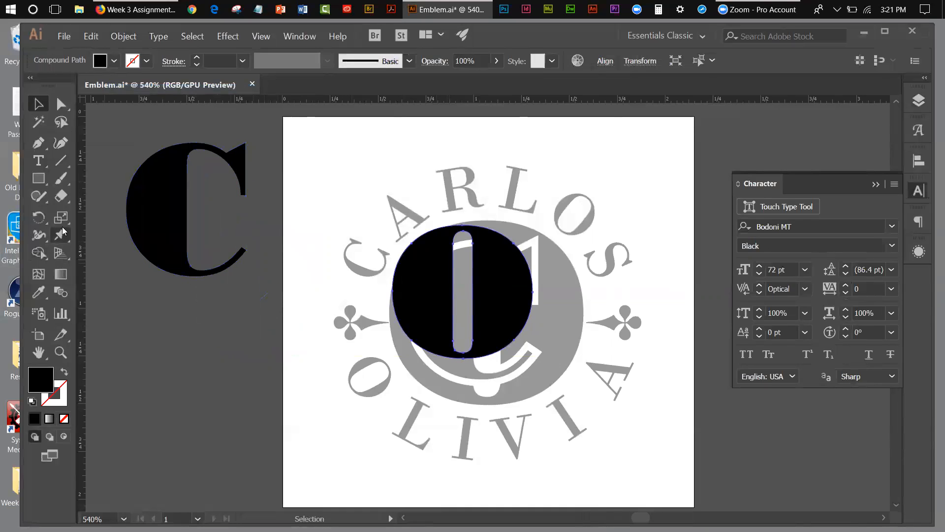
left_click_drag(63, 231, 110, 254)
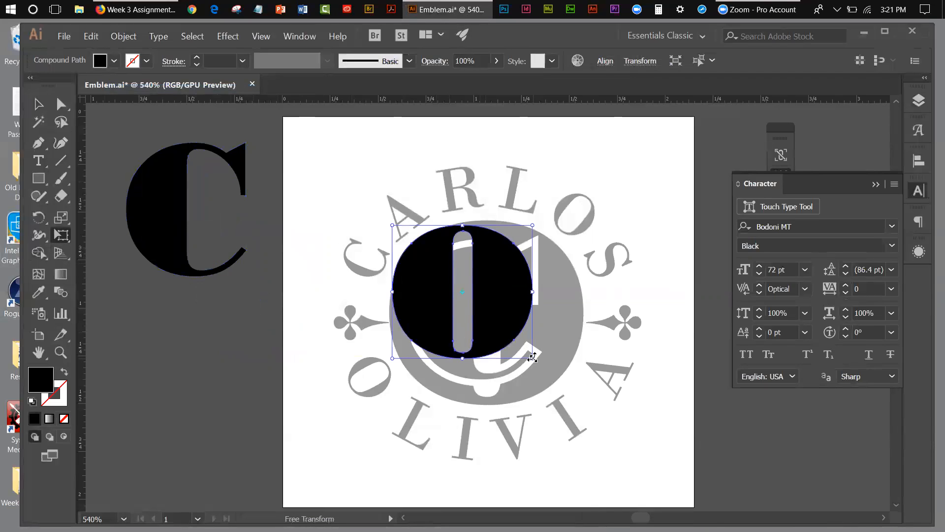
left_click_drag(532, 358, 572, 419)
left_click_drag(546, 344, 542, 341)
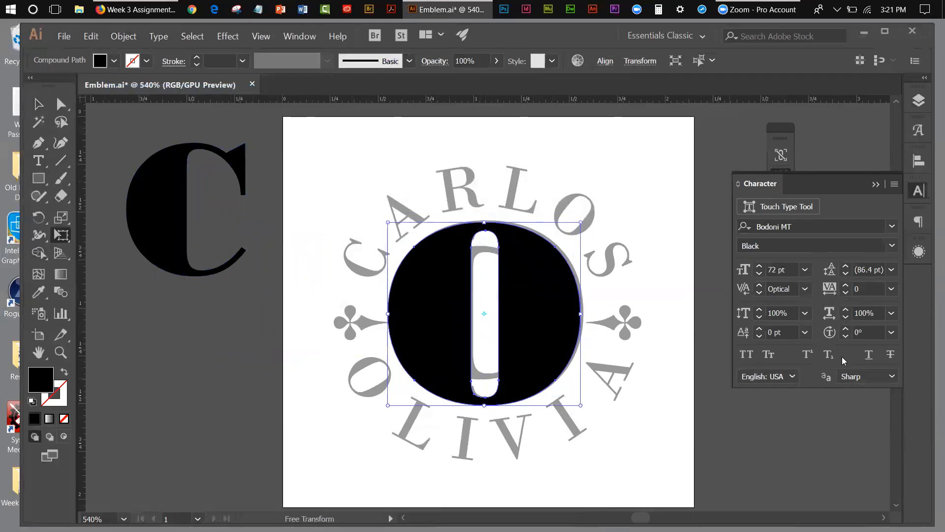
key("Up")
key("Right")
key("Down")
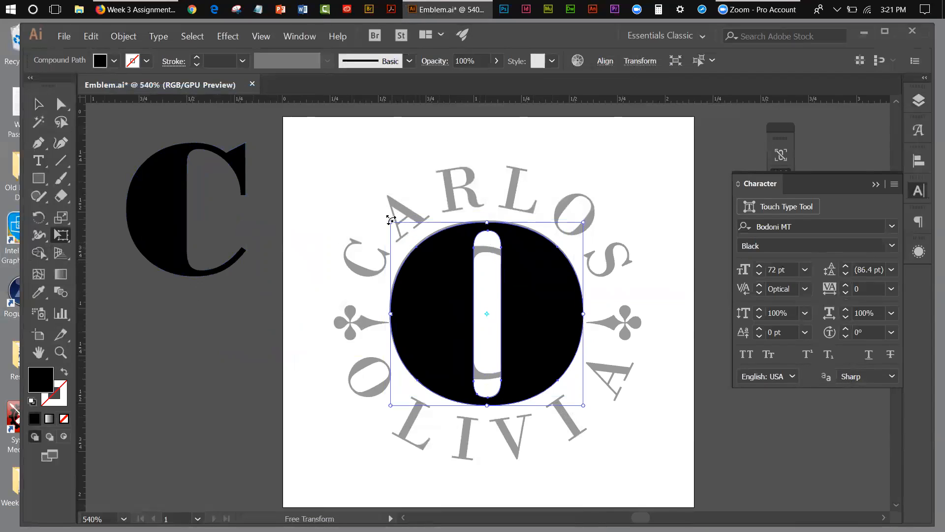
left_click_drag(392, 221, 394, 216)
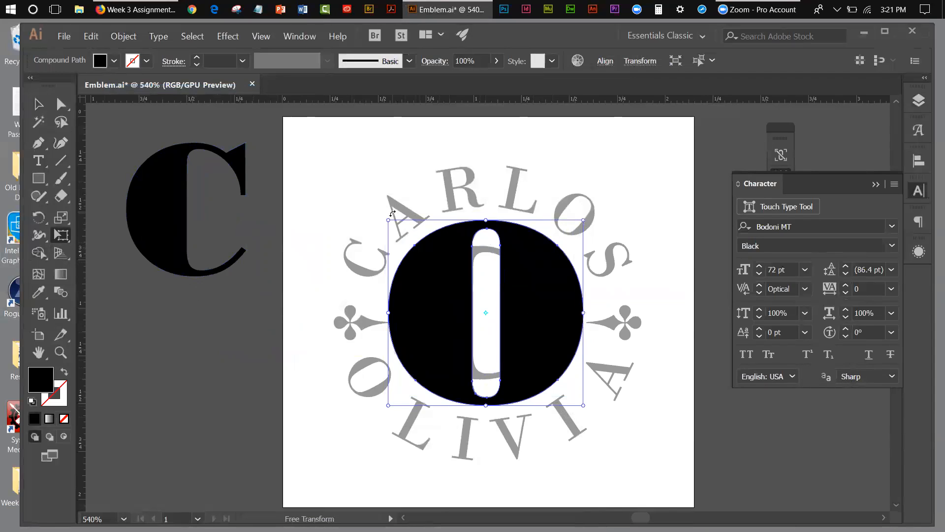
left_click(39, 103)
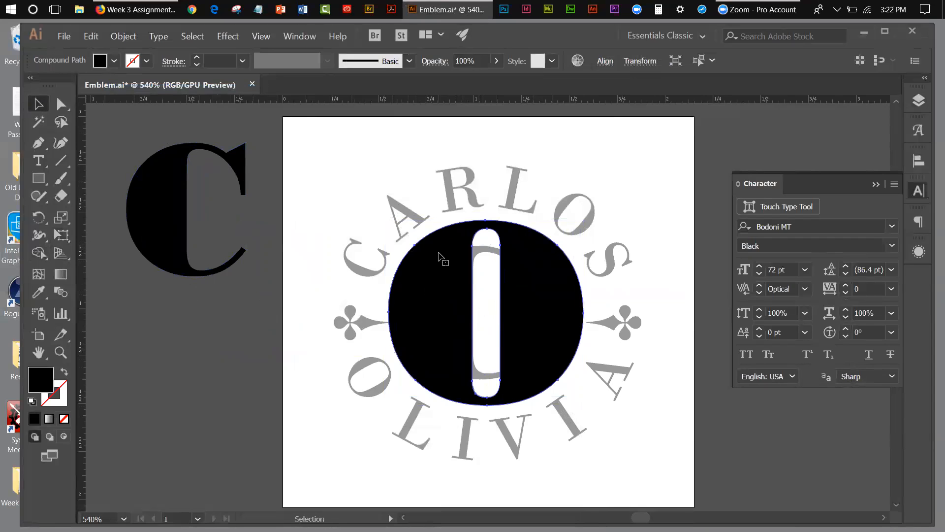
Hide the O and move the C onto the matching C in the template emblem.
left_click(137, 39)
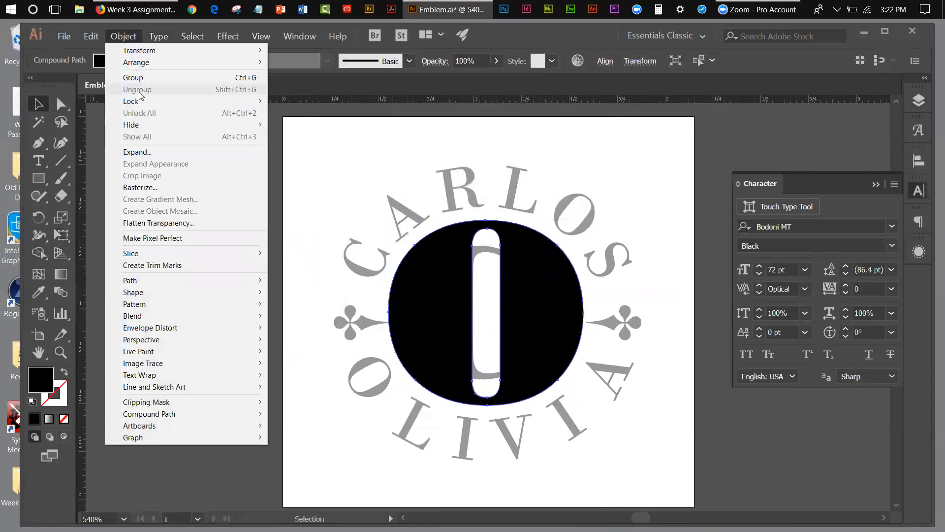
left_click(301, 124)
left_click_drag(178, 217, 459, 316)
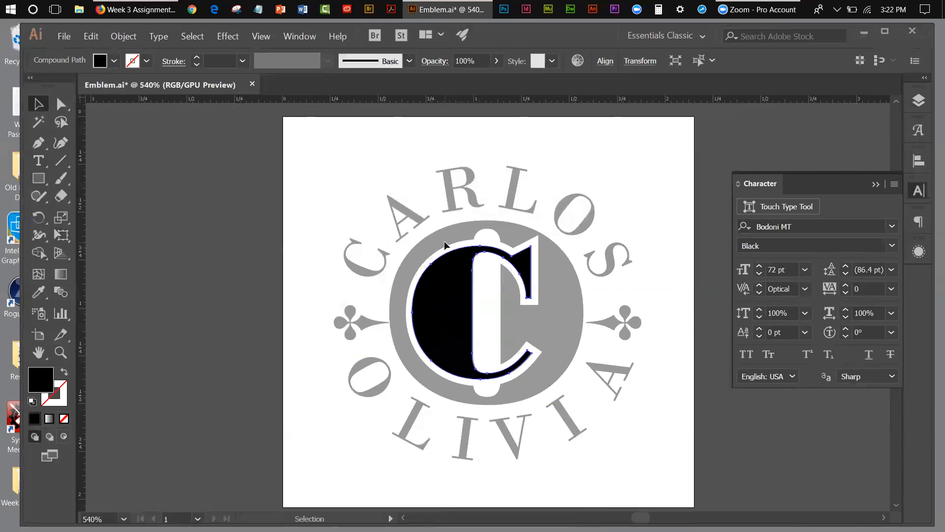
Show the hidden O again and select only the C overlapping it.
left_click(113, 40)
left_click(137, 137)
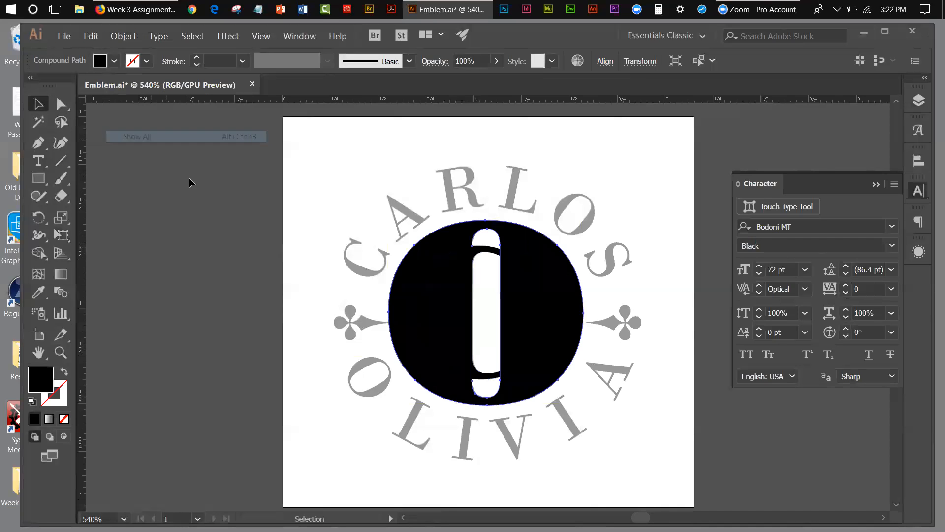
left_click(284, 178)
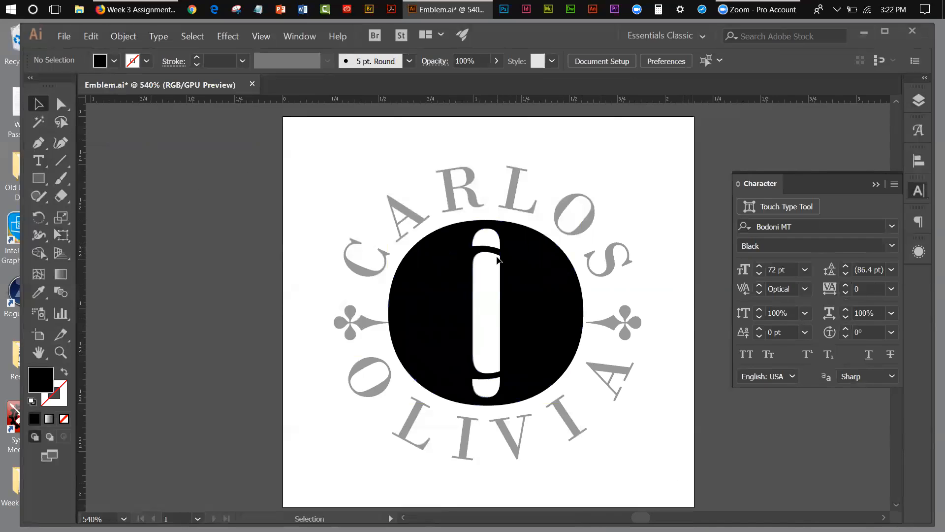
left_click(498, 255)
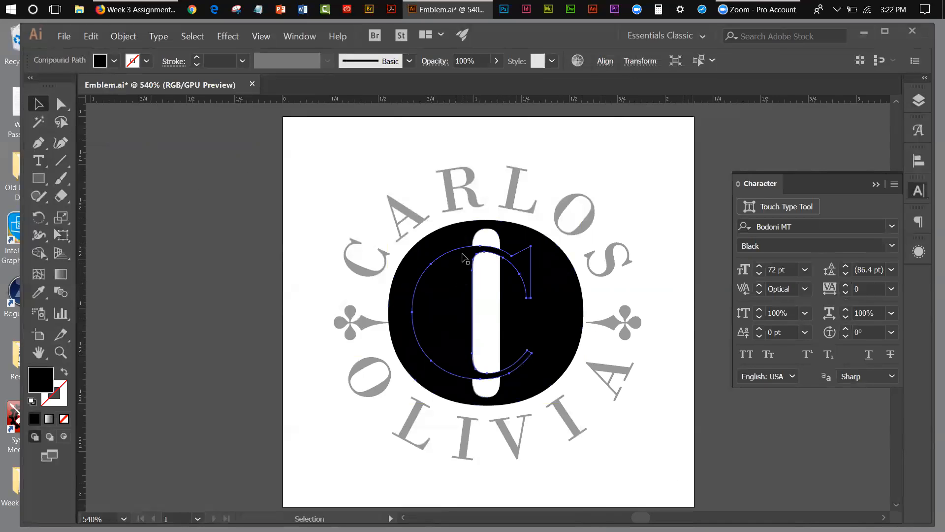
Bring the selected C to the front of the stacking order, above the O.
left_click(126, 36)
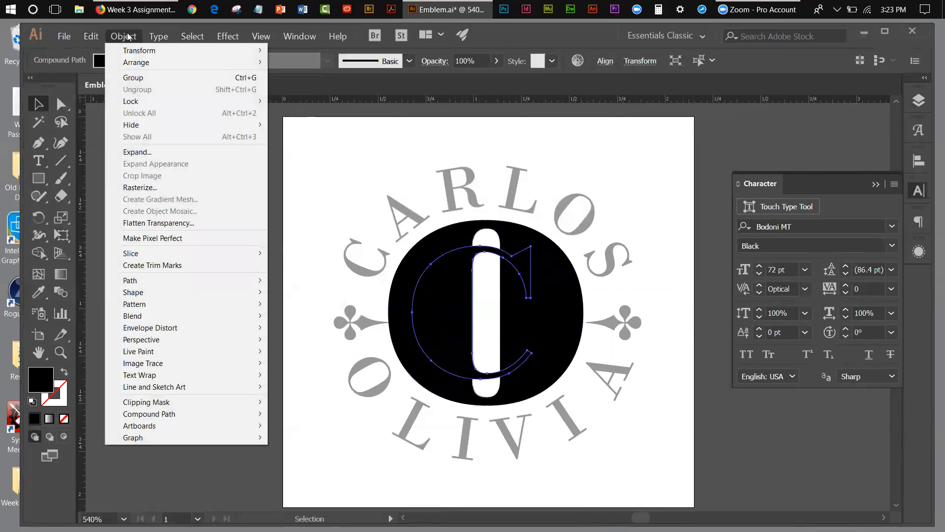
mouse_move(138, 62)
left_click(300, 62)
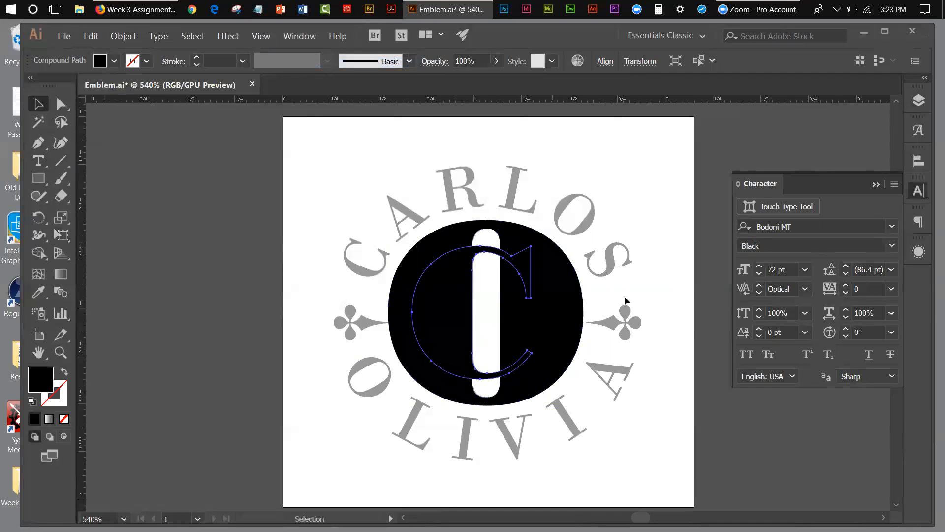
Hide the locked template layer so only the black letters show on the artboard.
left_click(875, 185)
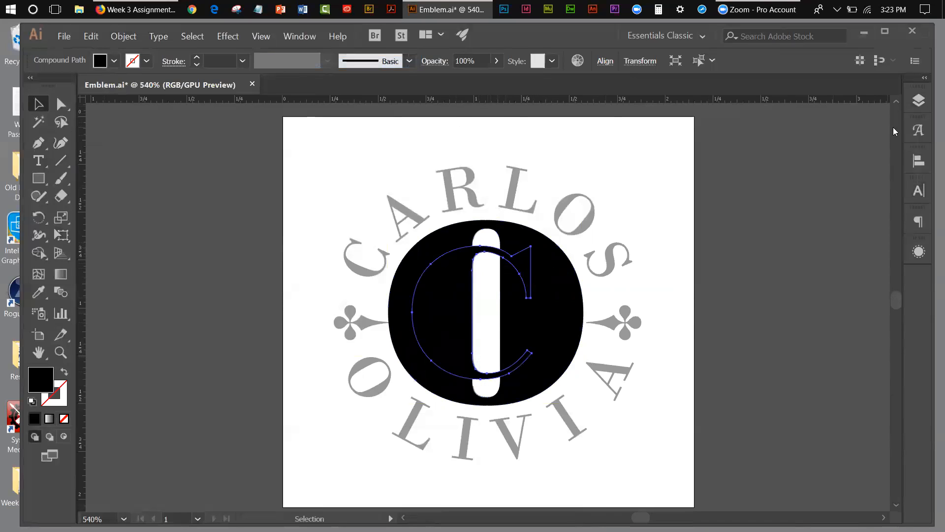
left_click(916, 106)
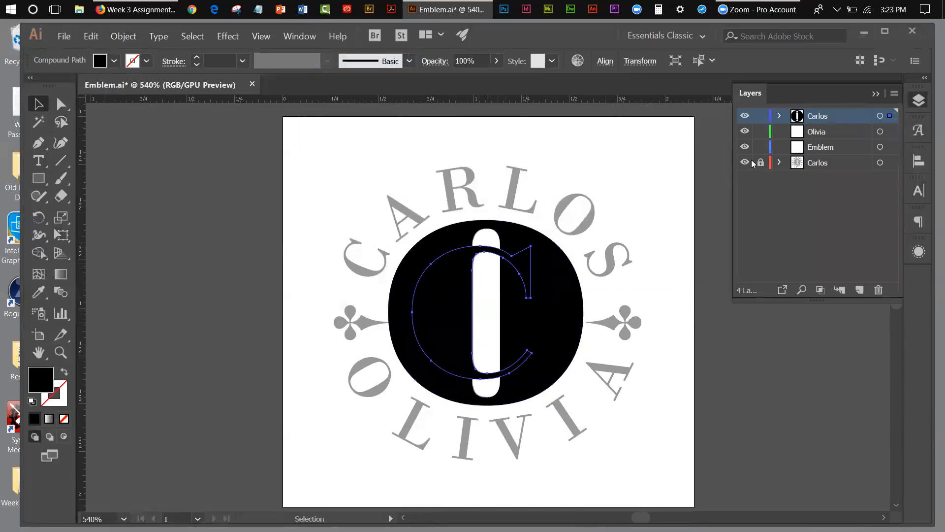
left_click(745, 162)
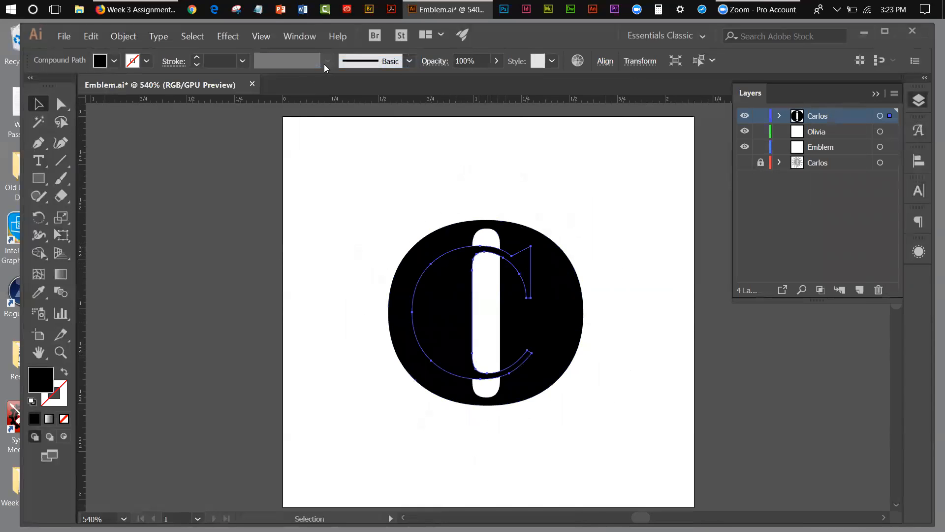
Examine the overlapping C and O paths in Outline view and return to GPU Preview.
left_click(261, 37)
left_click(261, 50)
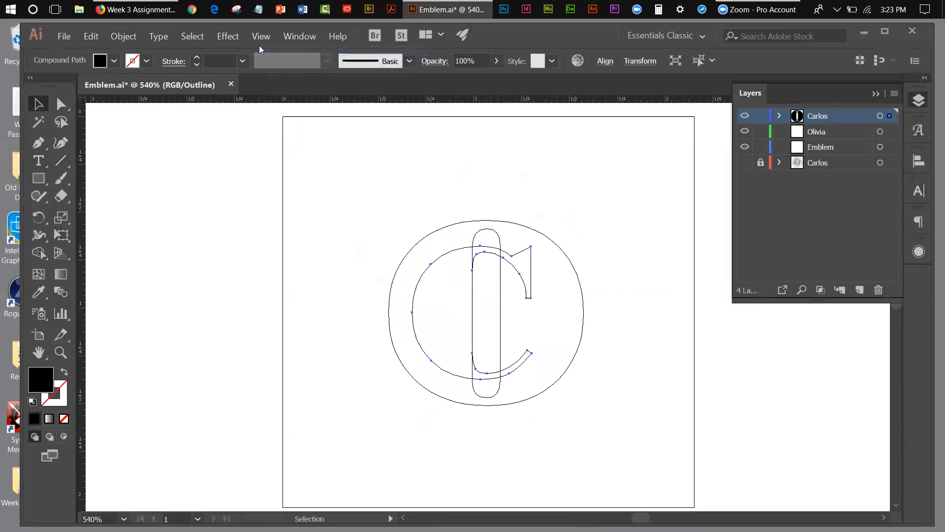
left_click(529, 312)
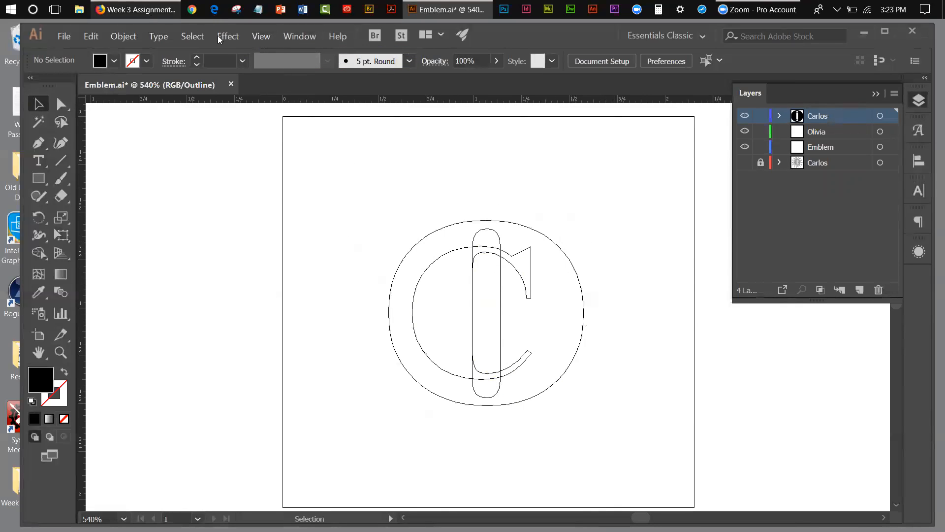
left_click(252, 37)
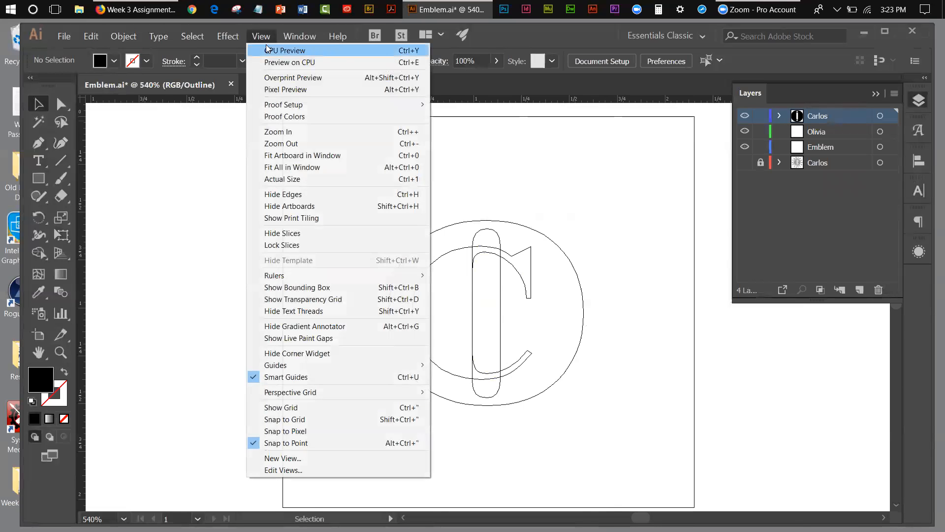
left_click(269, 47)
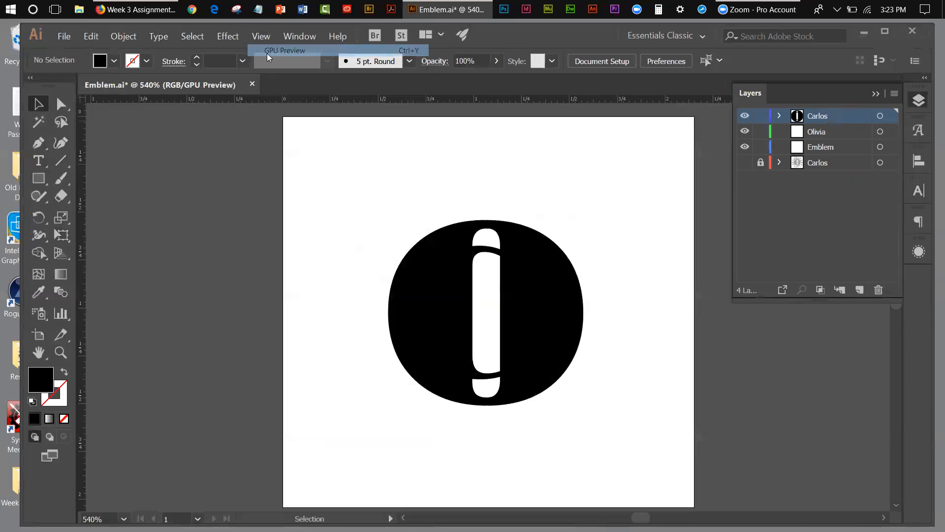
Select the C and display its appearance attributes beside the emblem.
left_click(497, 252)
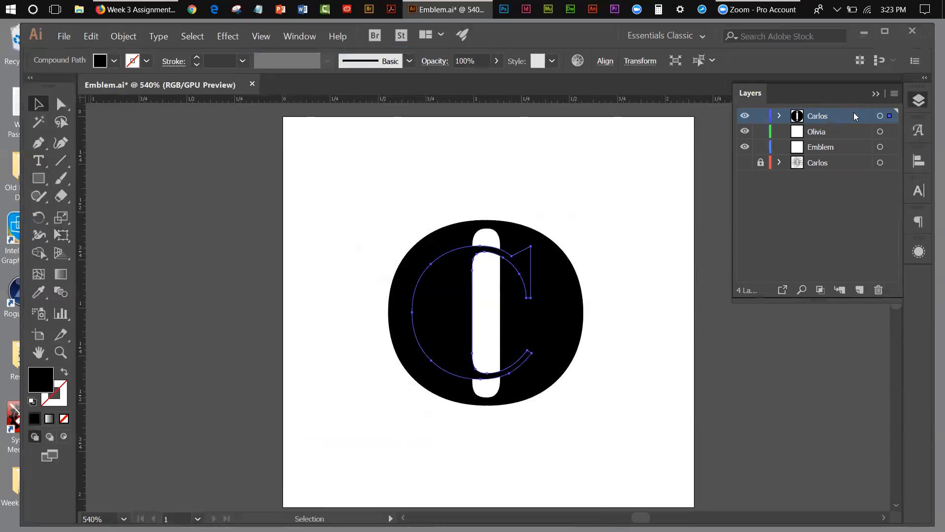
left_click(875, 94)
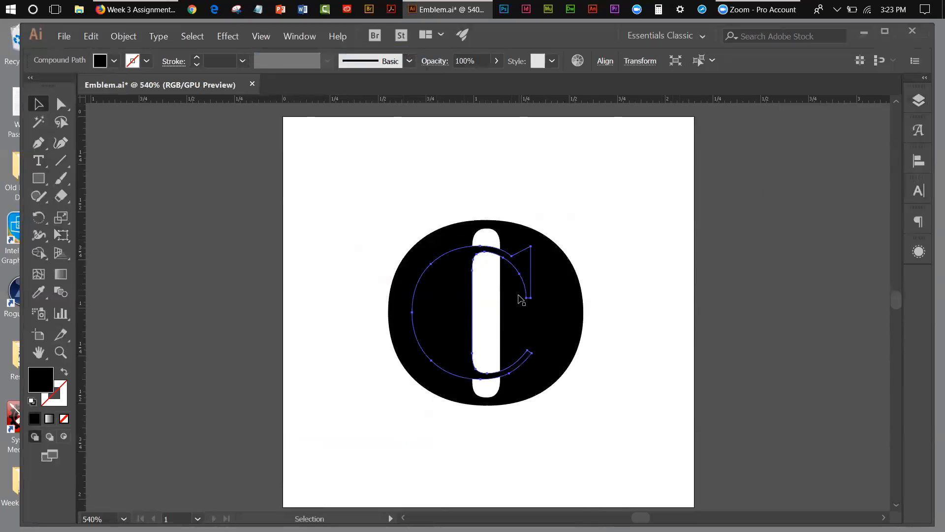
left_click(289, 37)
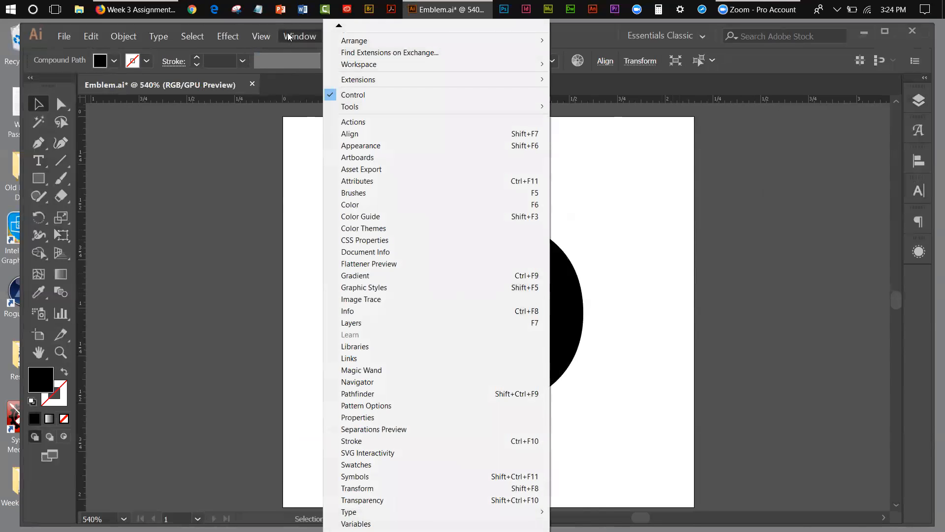
left_click(378, 145)
left_click_drag(773, 248, 715, 175)
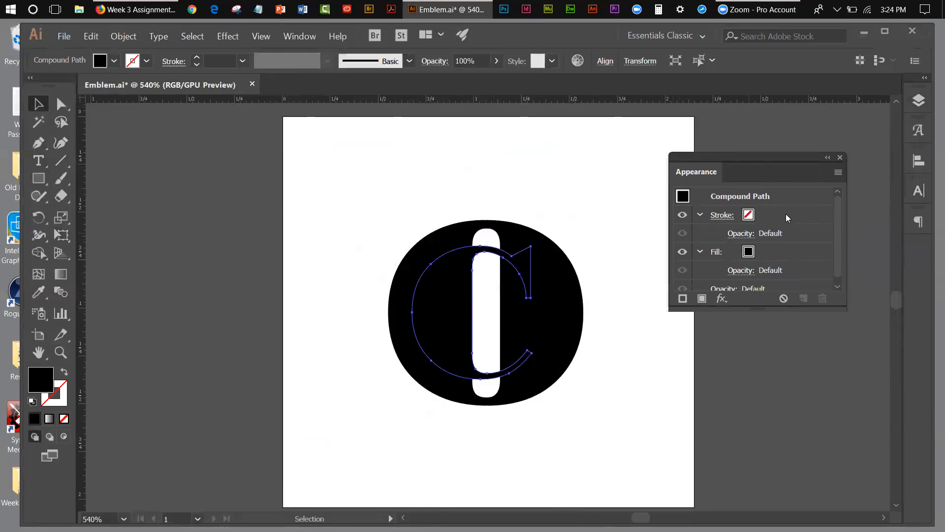
Give the C a white stroke with a weight of 3 pt.
left_click(838, 172)
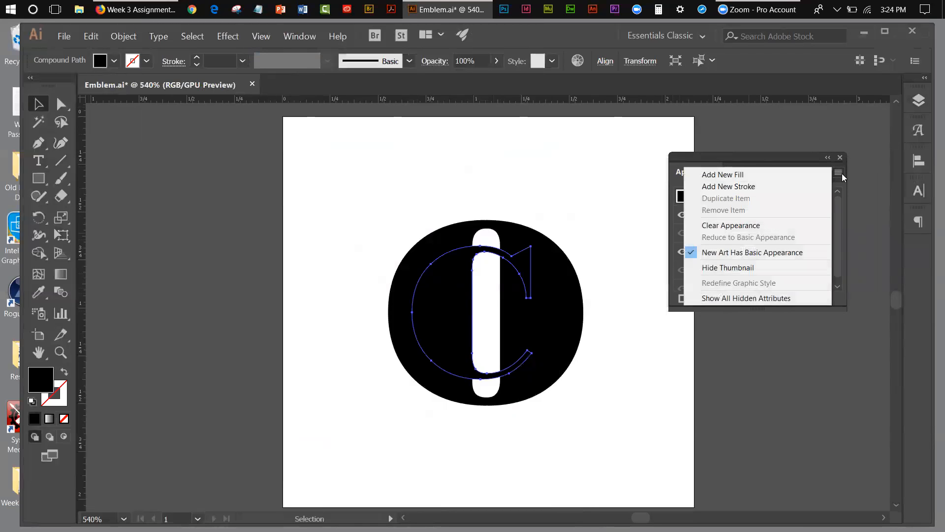
left_click(745, 187)
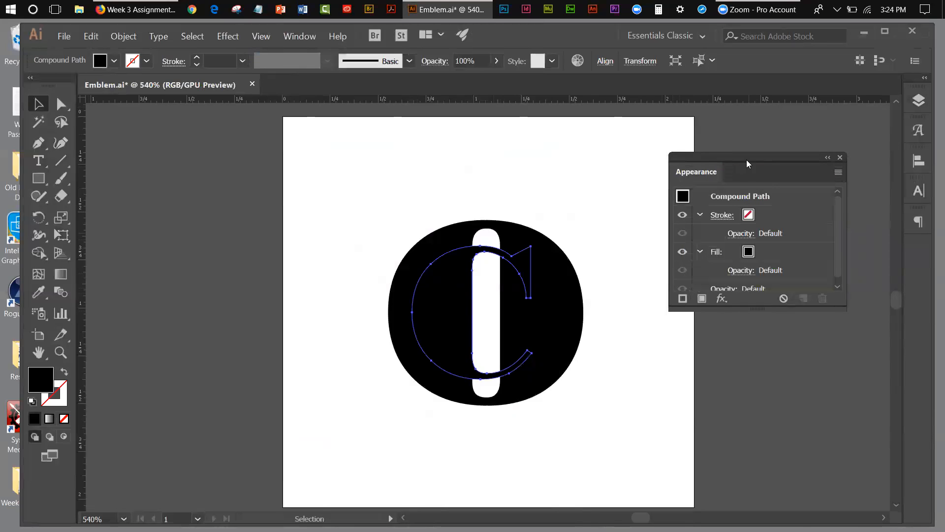
left_click(752, 215)
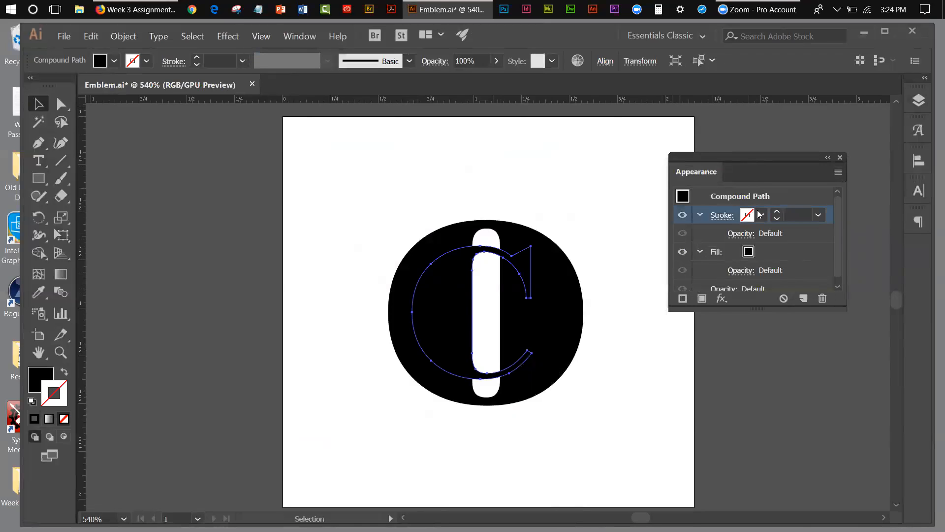
left_click(761, 215)
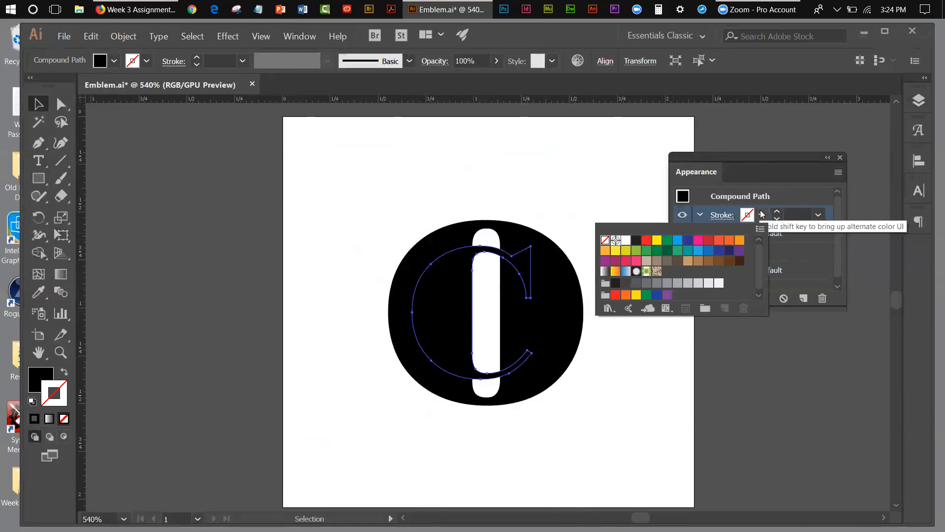
left_click(625, 240)
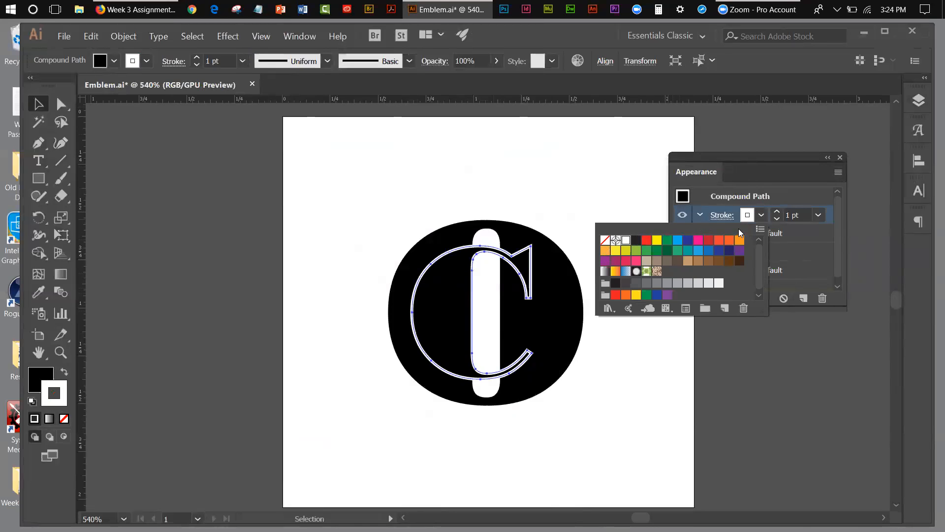
left_click(752, 175)
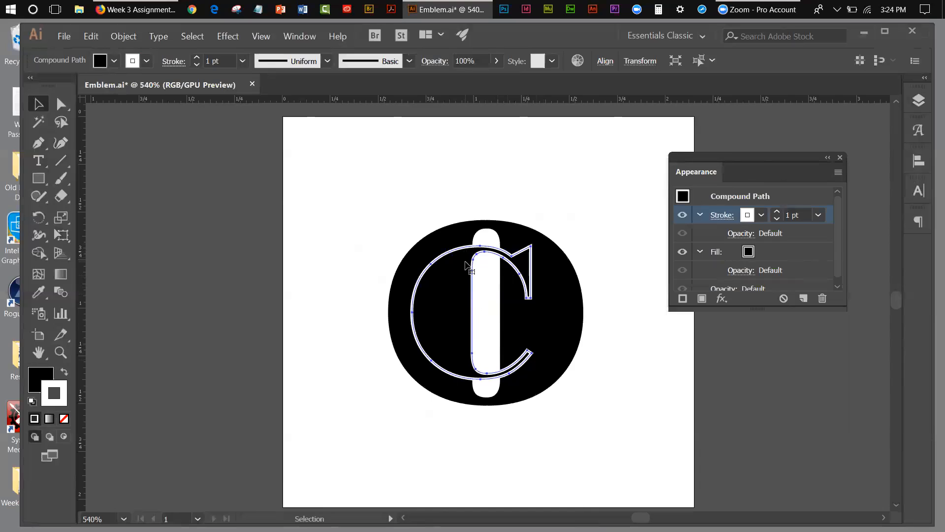
left_click(775, 212)
left_click(775, 212)
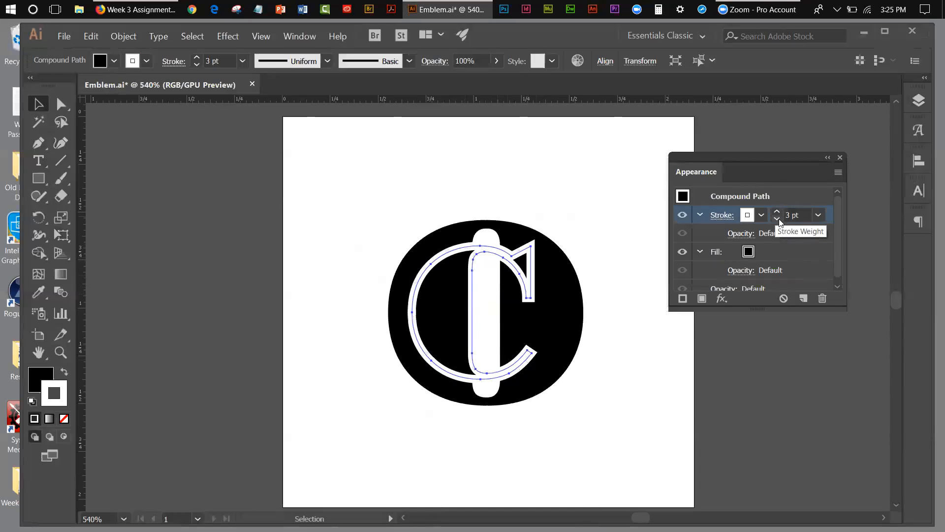
left_click(557, 256)
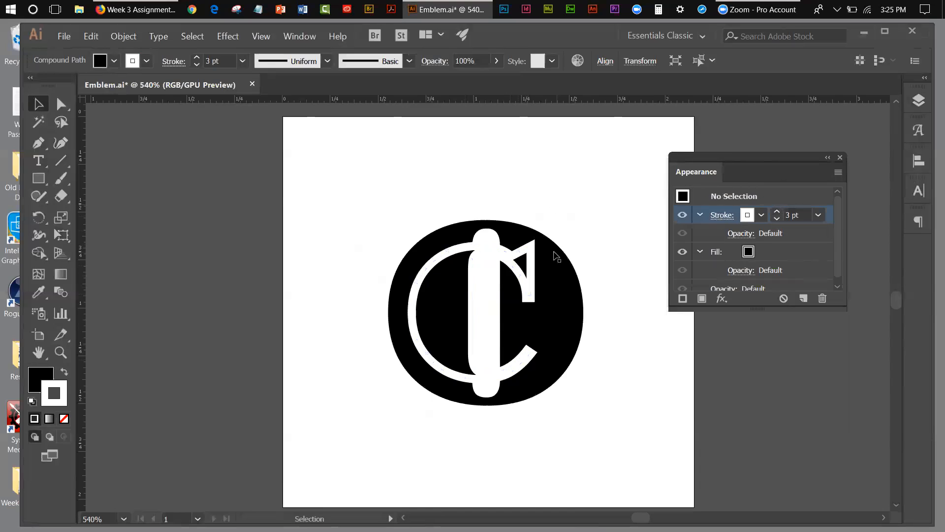
Try a dark swatch as the C's fill and correct it to pure black, 000000, in the Color Picker.
left_click(469, 303)
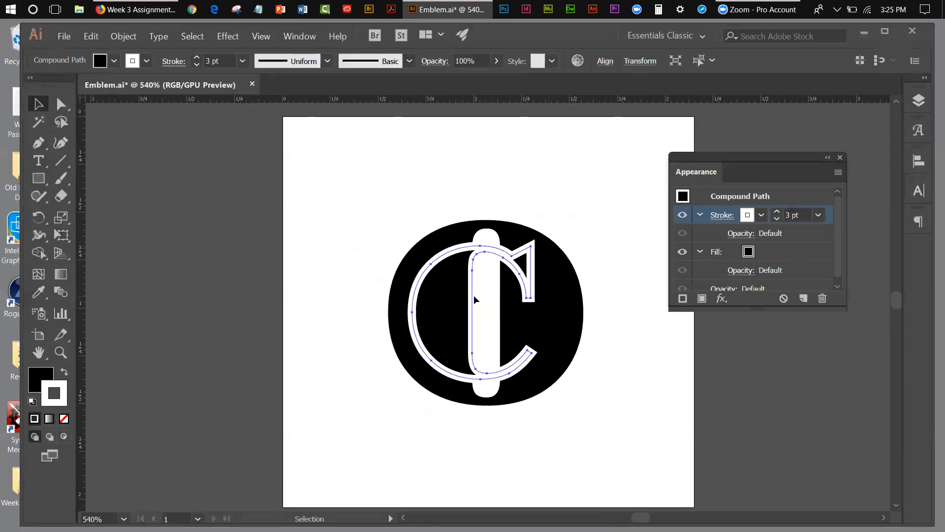
left_click(794, 252)
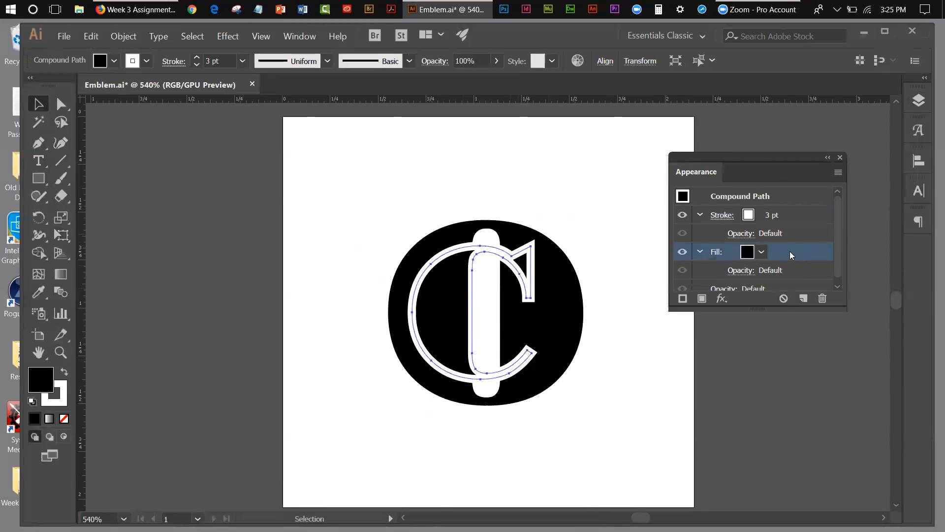
left_click(761, 252)
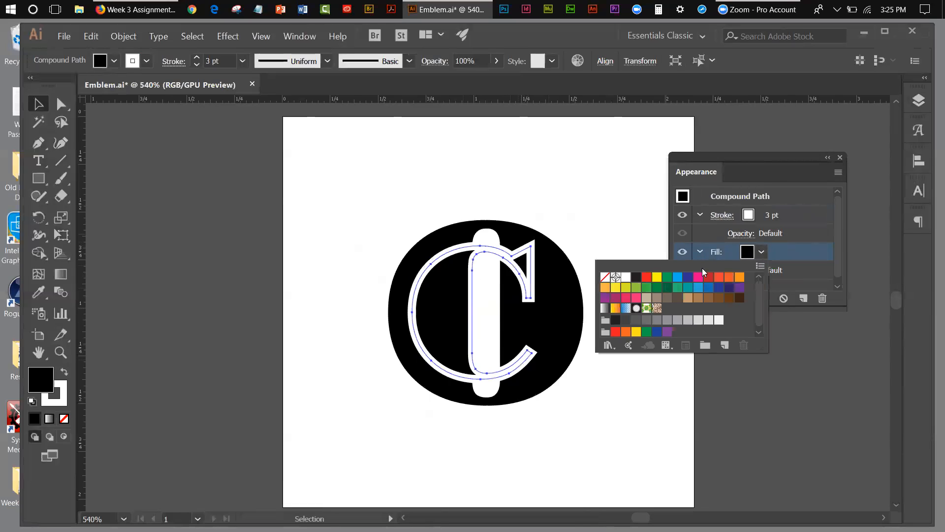
left_click(616, 319)
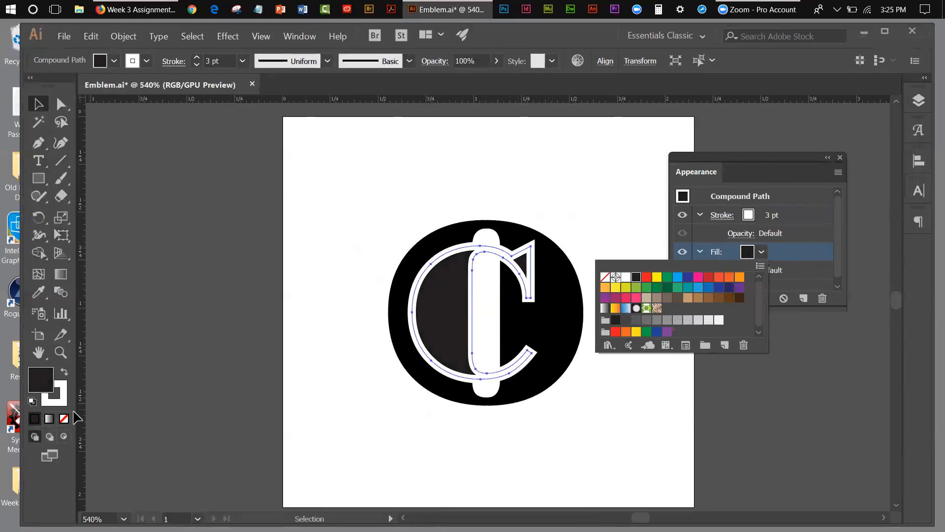
left_click(47, 382)
double_click(47, 381)
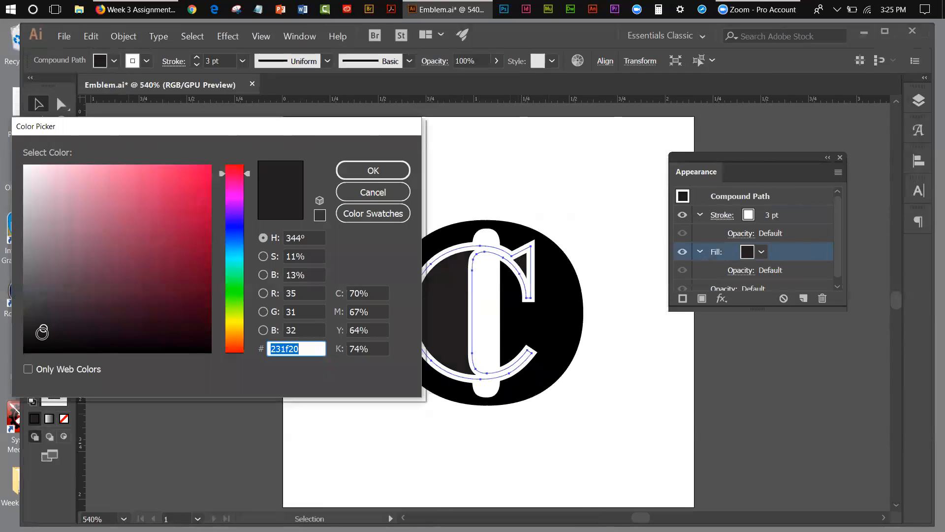
left_click(36, 342)
left_click_drag(36, 342, 20, 356)
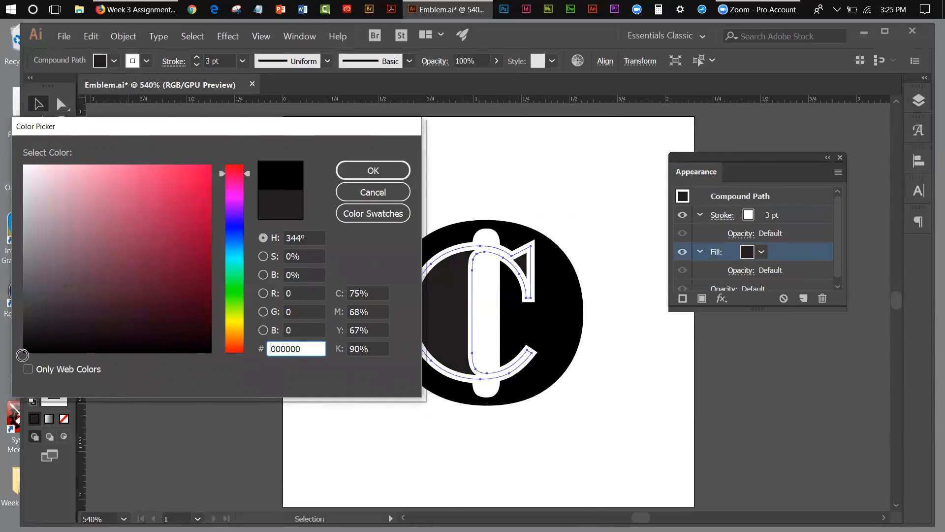
left_click(361, 174)
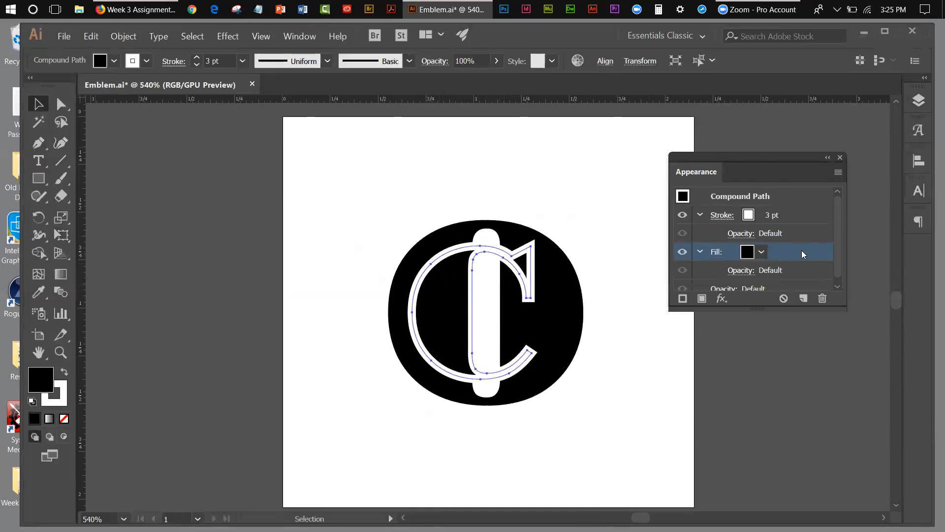
Place the C's fill above its stroke and set the white stroke's weight to 4 pt.
left_click_drag(801, 250, 797, 206)
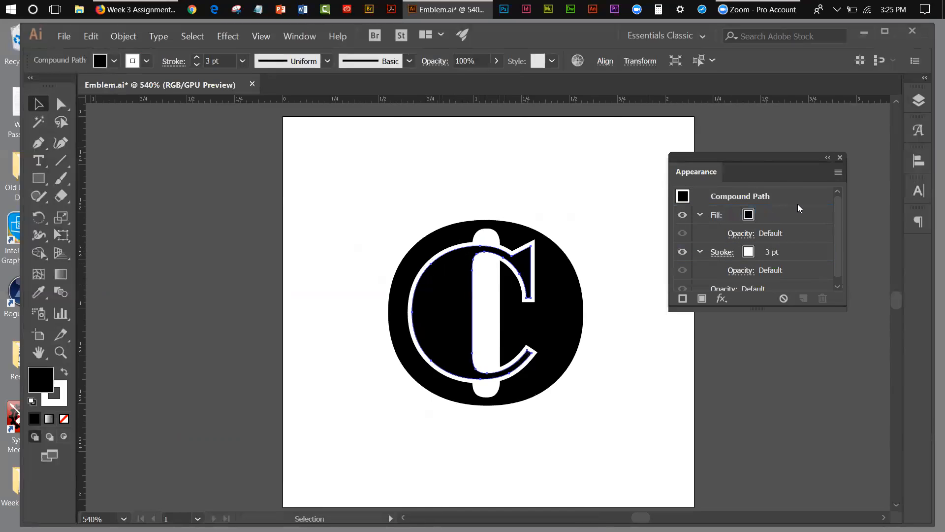
left_click(600, 199)
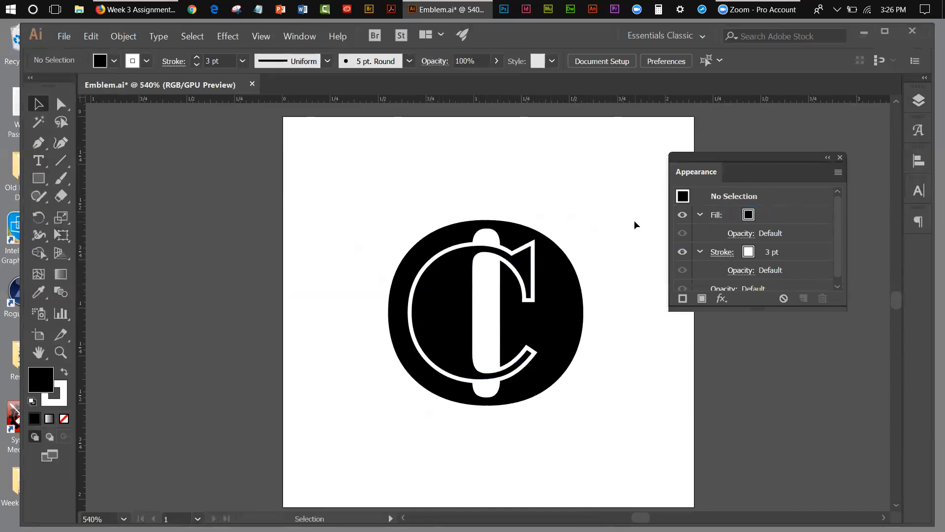
left_click(521, 278)
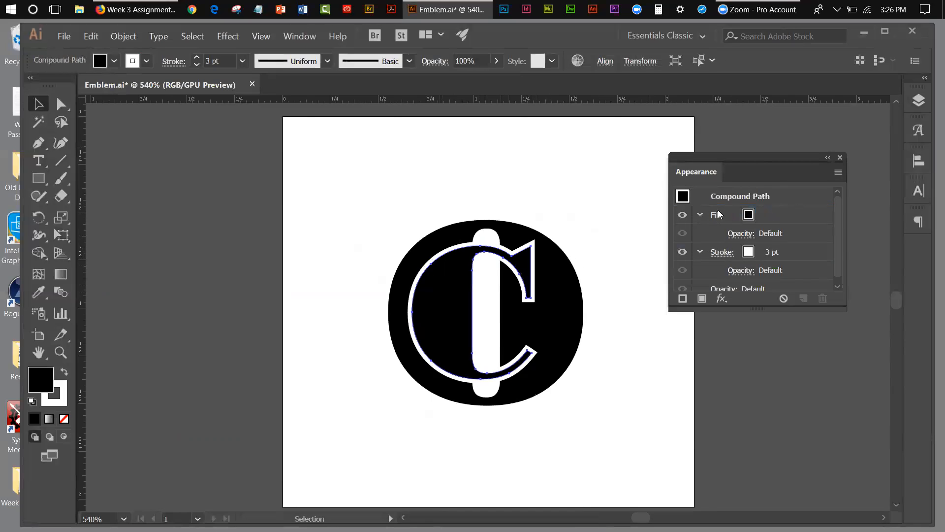
left_click(773, 254)
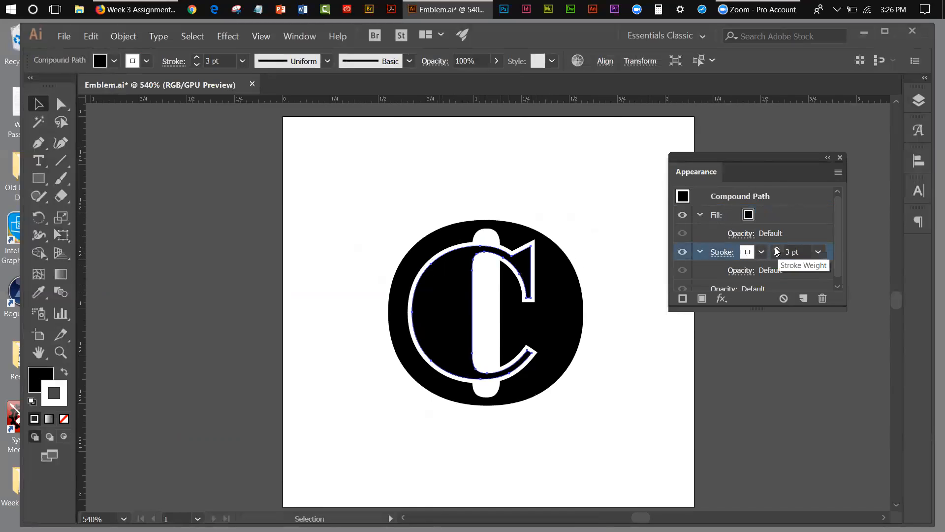
left_click(777, 248)
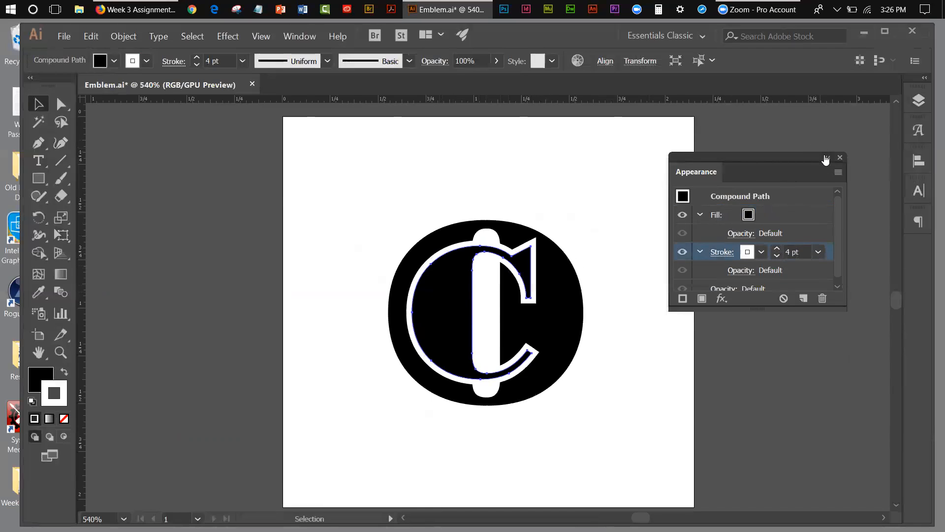
left_click(826, 158)
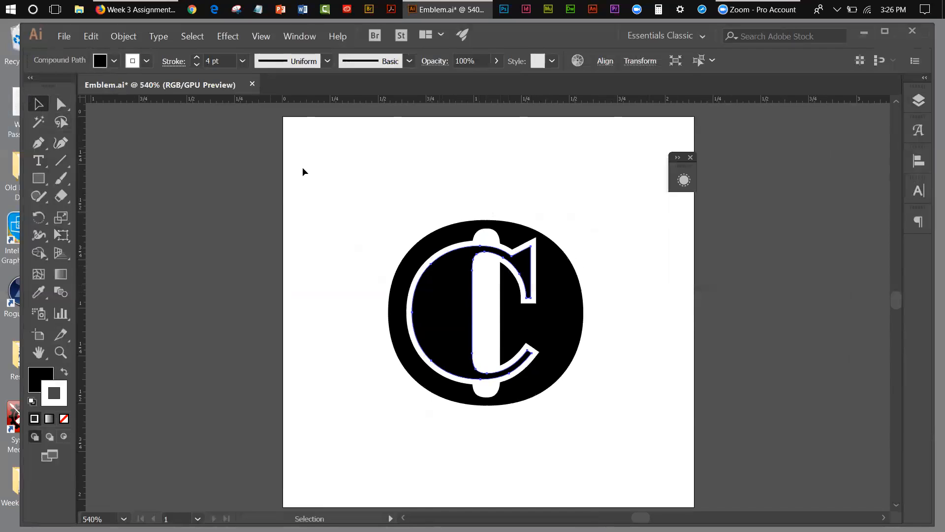
left_click(347, 197)
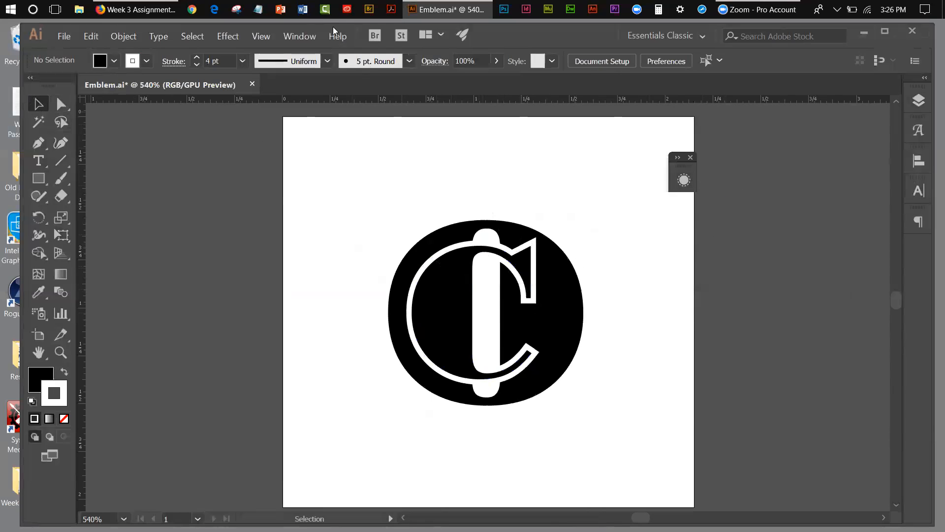
Float the Appearance panel on its own, lengthen it to show all attributes, and park it collapsed beside the artboard.
left_click(311, 37)
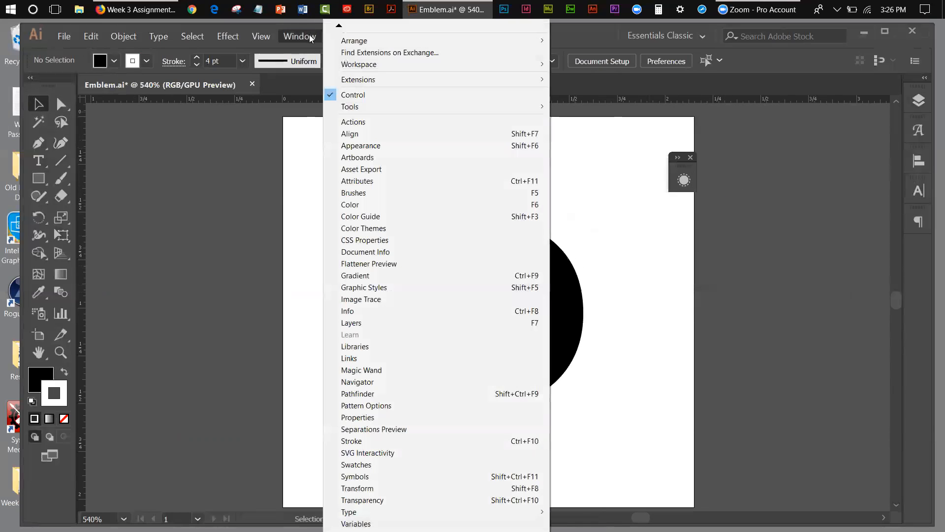
left_click(351, 145)
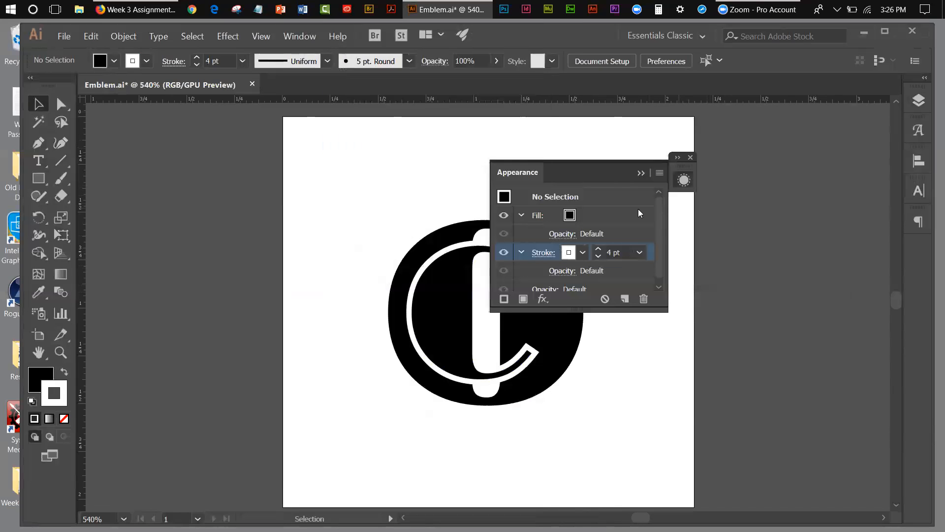
left_click_drag(532, 175, 695, 160)
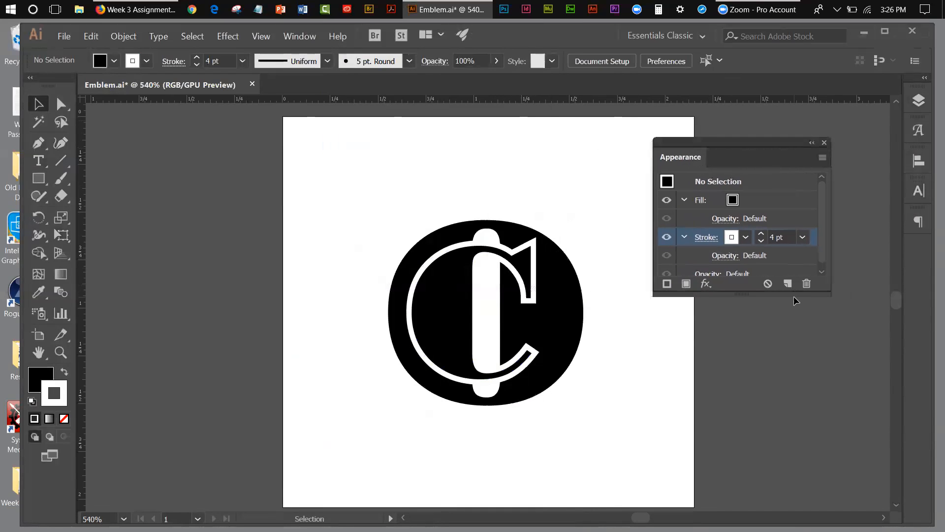
left_click_drag(795, 295, 808, 401)
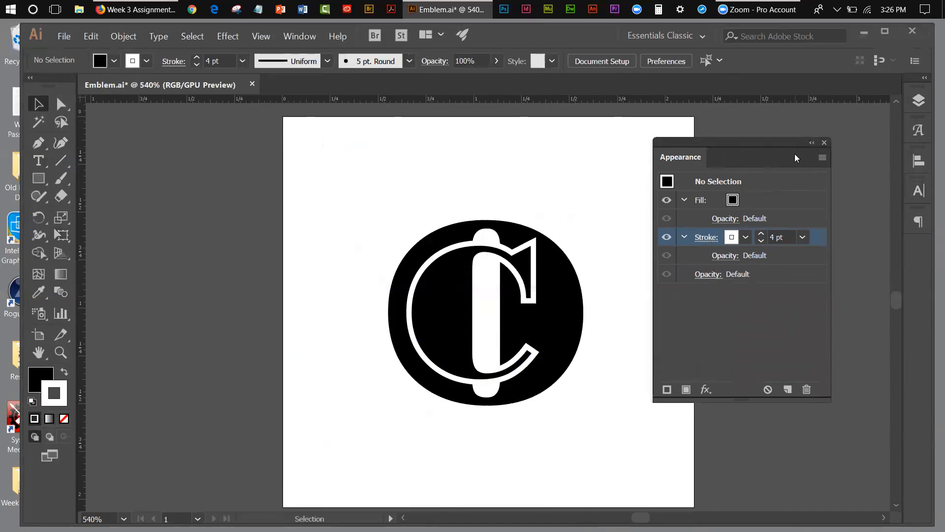
left_click(812, 143)
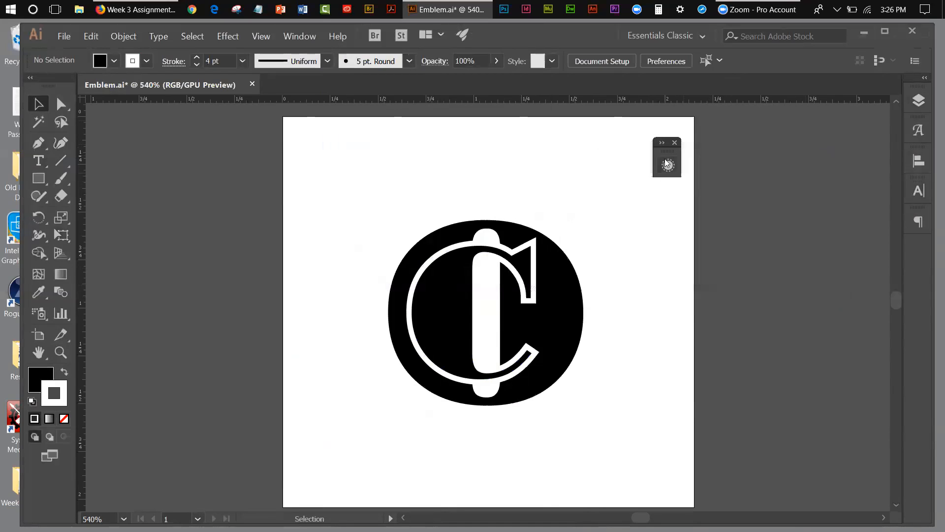
left_click_drag(663, 152, 833, 132)
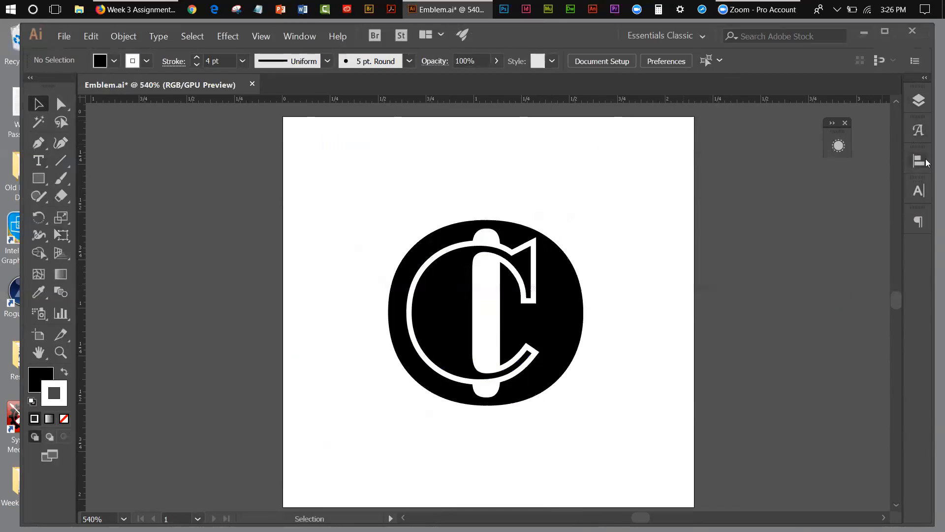
Make the locked bottom Carlos layer visible to display the grey emblem template behind the letters.
left_click(919, 101)
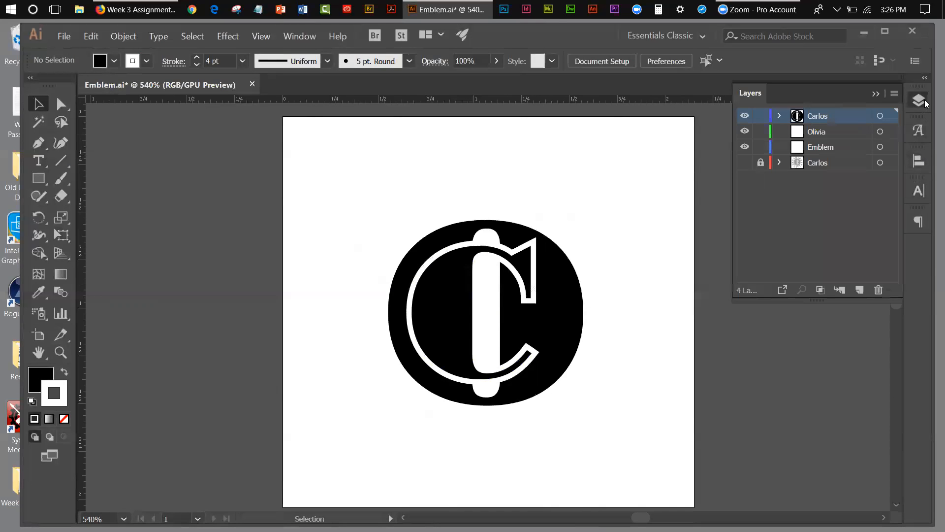
left_click(745, 163)
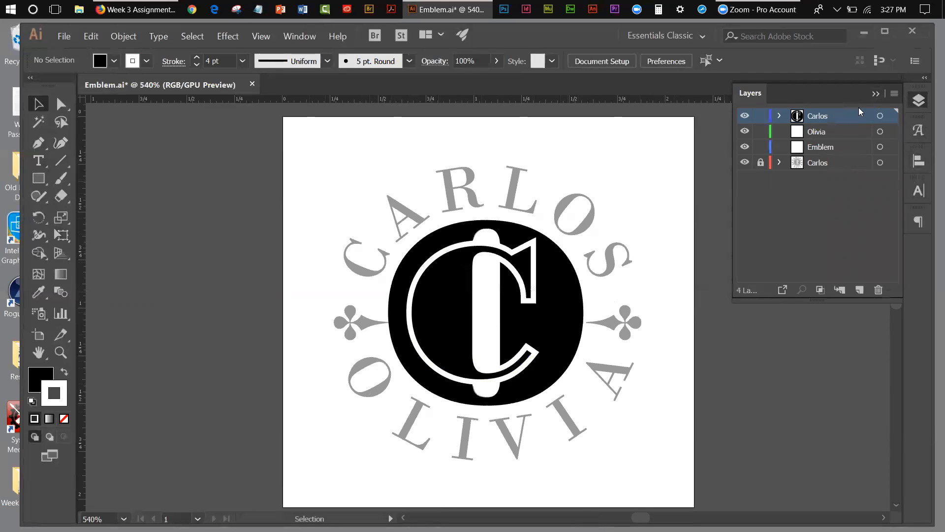
left_click(872, 96)
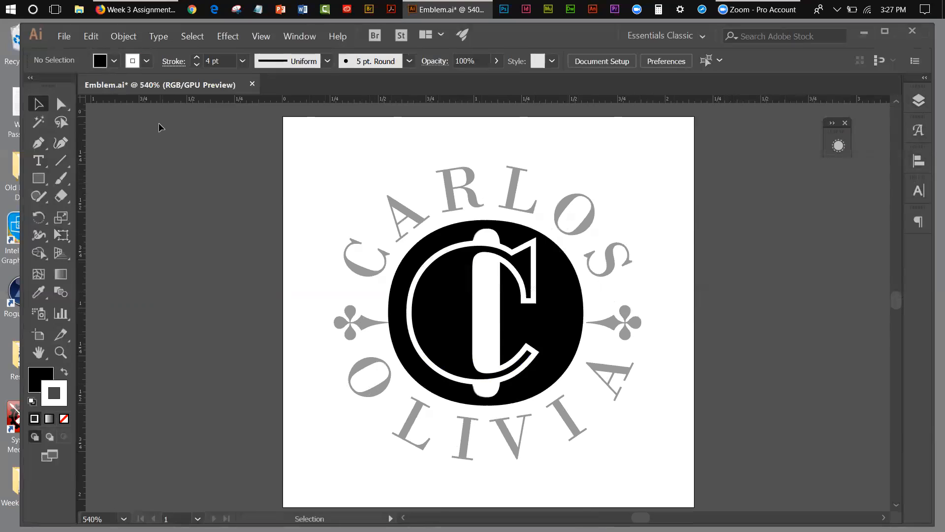
Tear off the Direct Selection tool set beside the emblem and activate the Group Selection tool.
left_click(60, 105)
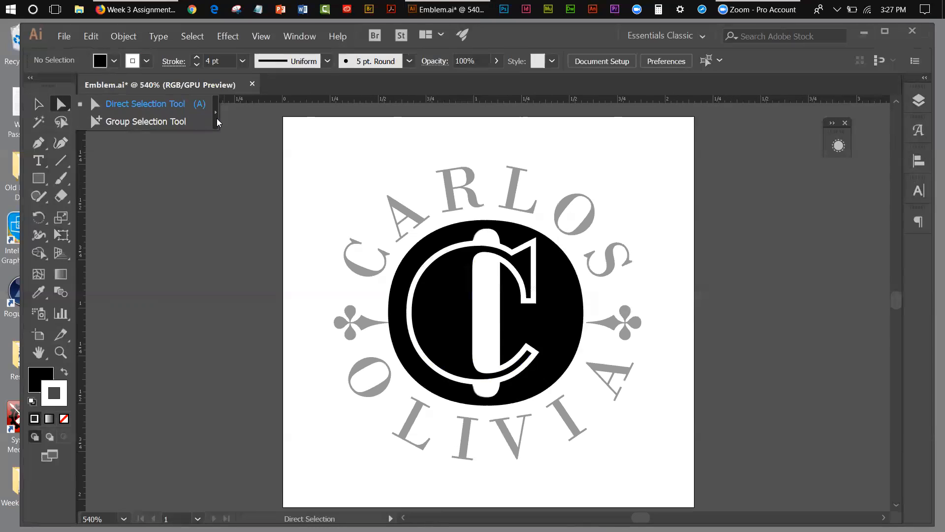
left_click(65, 110)
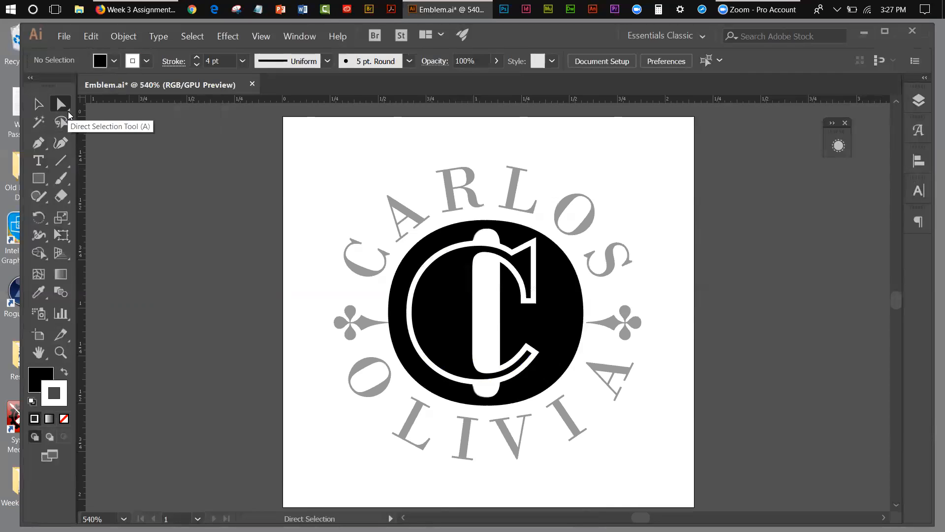
left_click(68, 105)
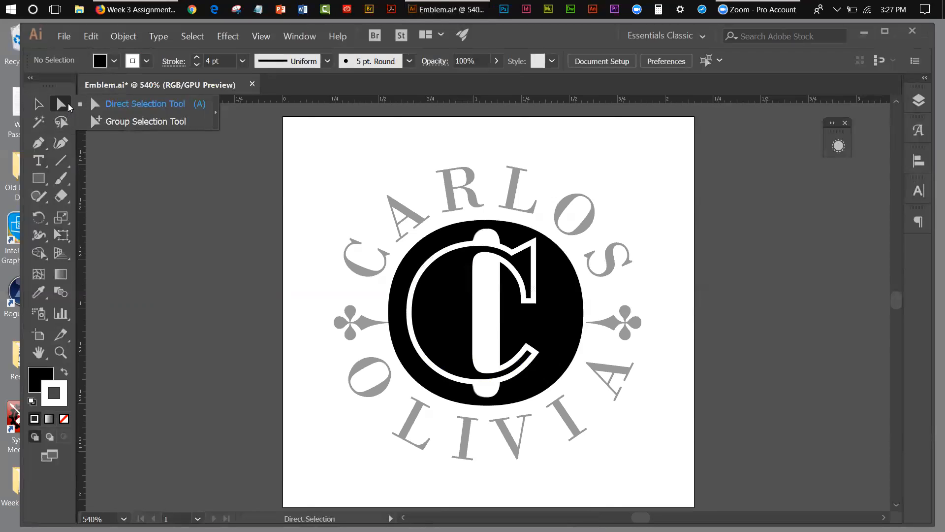
left_click(215, 108)
left_click_drag(95, 118, 688, 140)
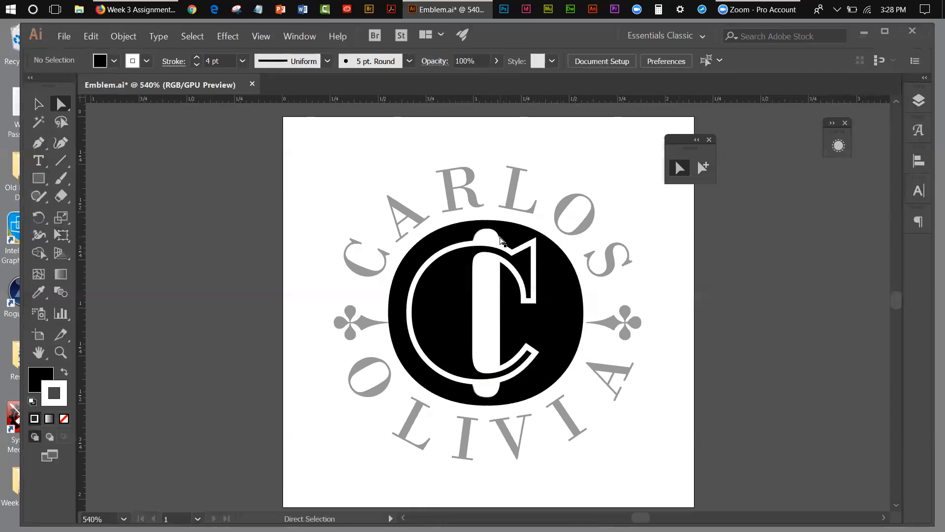
left_click(702, 170)
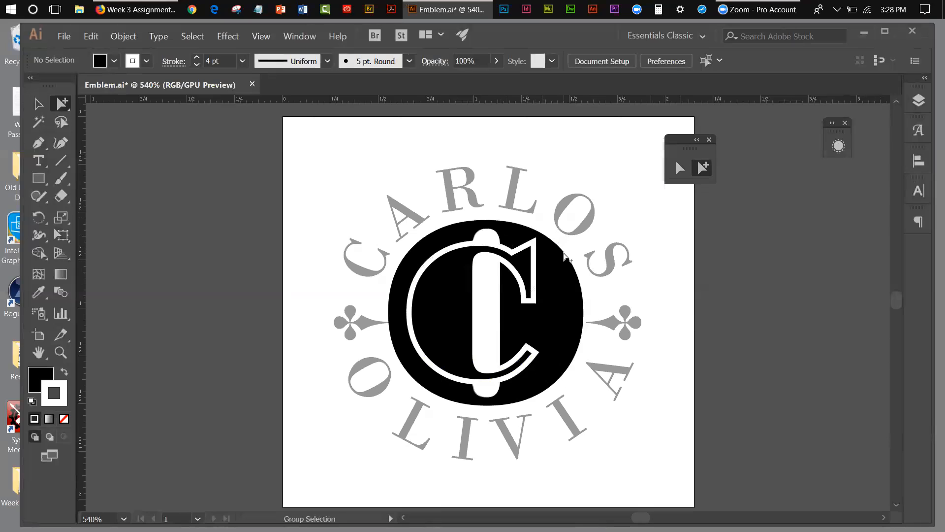
Compare selecting only the O's outer oval with selecting its whole compound path.
left_click(561, 256)
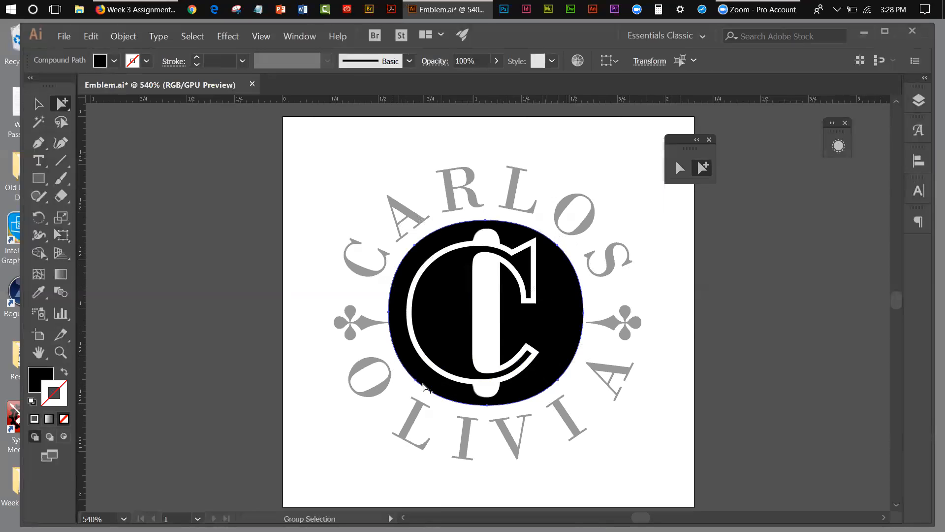
left_click(39, 104)
left_click(257, 182)
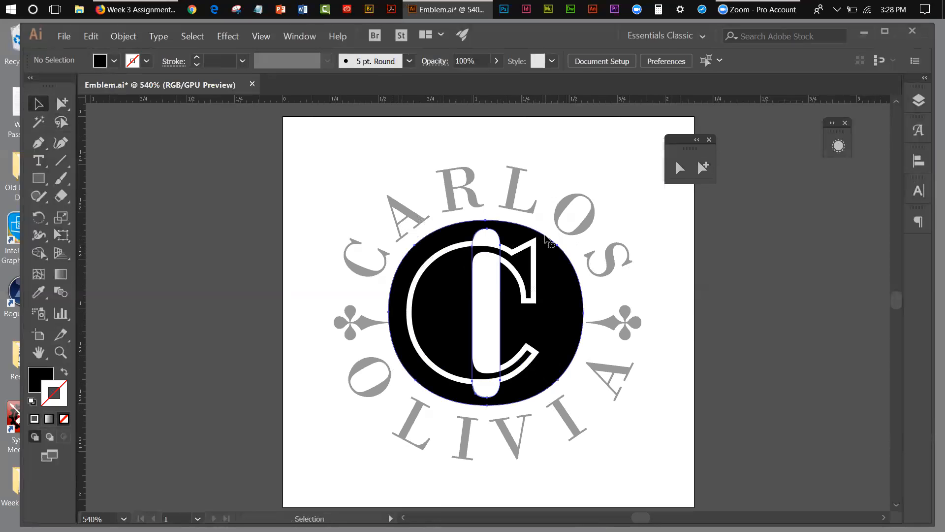
left_click(545, 241)
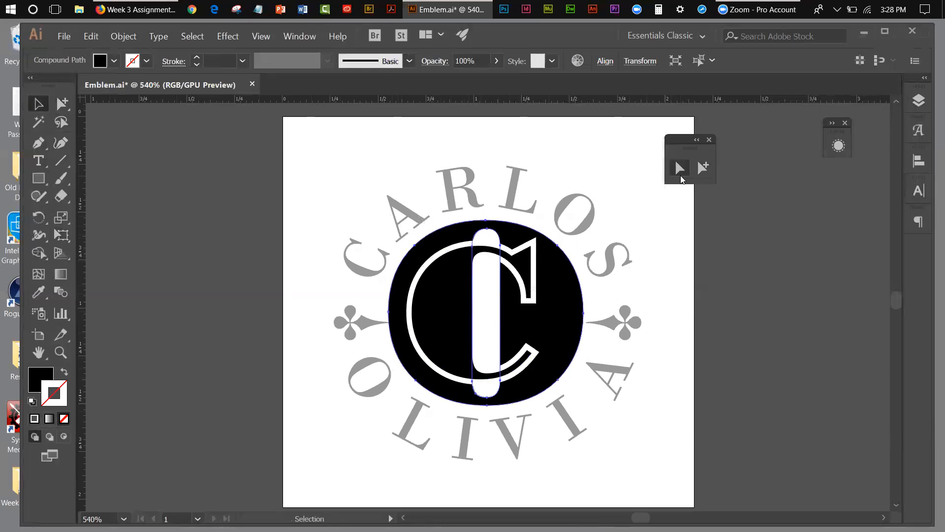
Select only the O's outer oval with the Group Selection tool, copy it, and paste the copy in front.
left_click(693, 171)
left_click(671, 216)
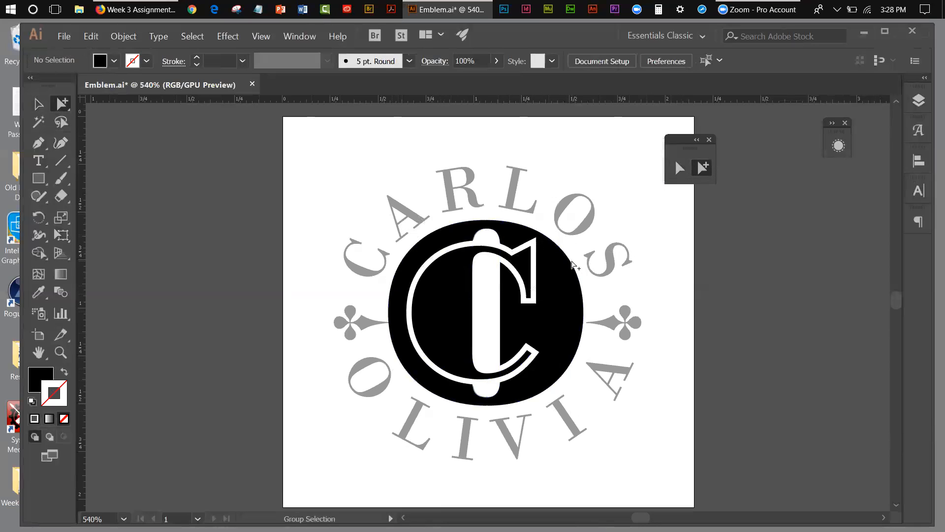
left_click(569, 259)
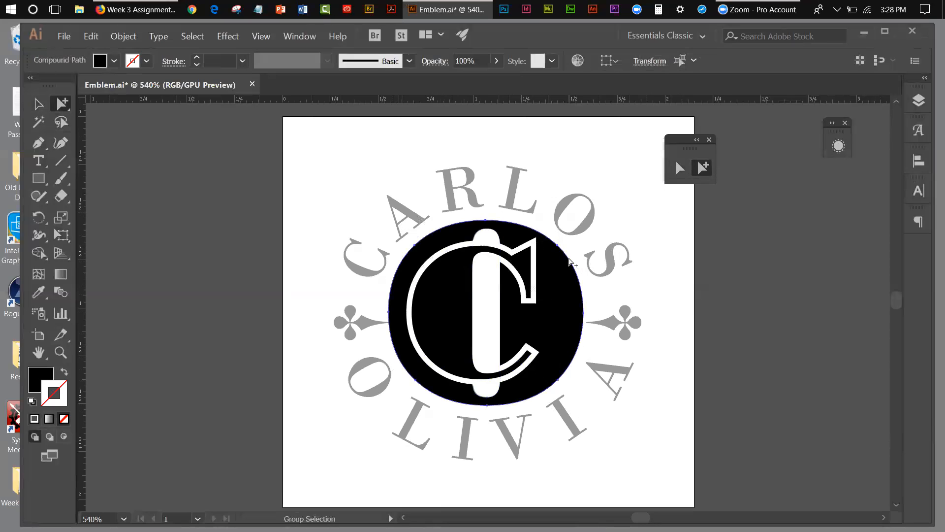
left_click(89, 40)
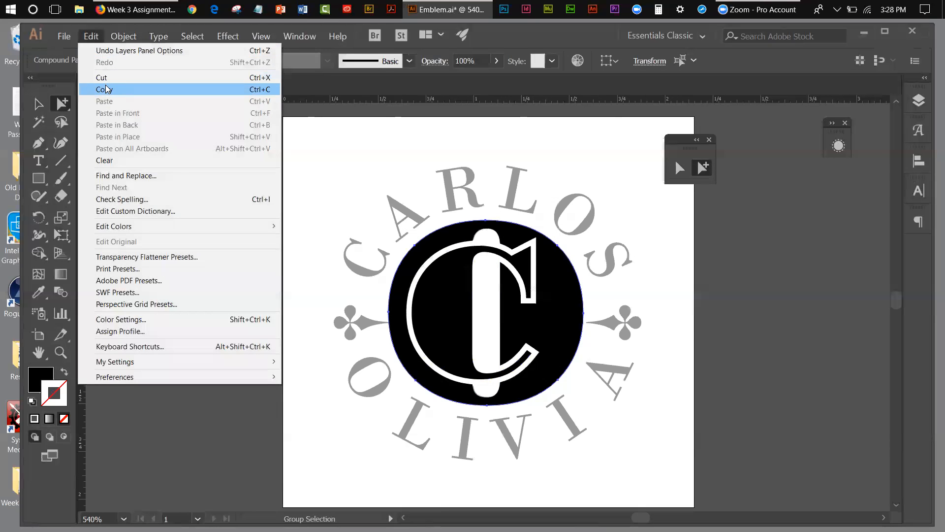
left_click(107, 89)
left_click(91, 37)
left_click(118, 112)
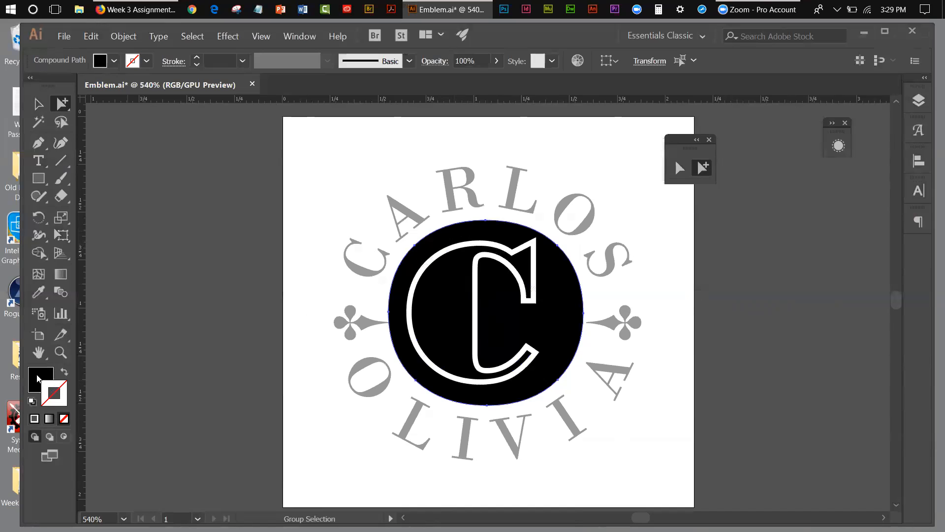
Swap the O's fill and stroke to leave a black outline, and enlarge the copied oval from its centre as an outer ring.
left_click(48, 389)
left_click(65, 373)
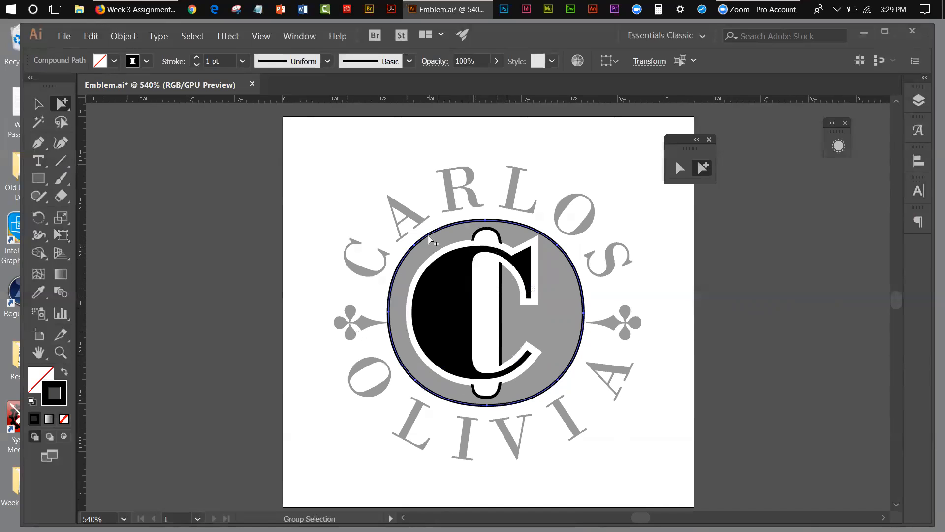
left_click(67, 237)
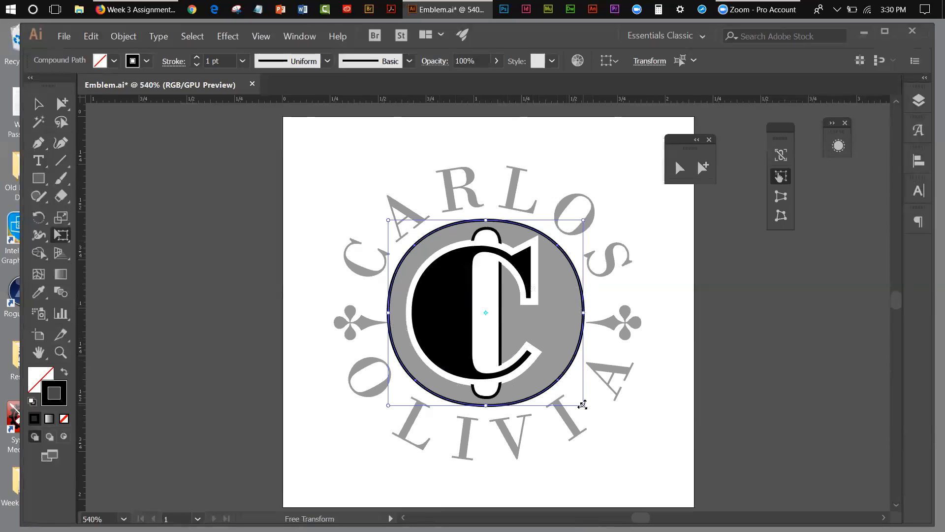
left_click_drag(581, 404, 581, 404)
left_click_drag(581, 404, 597, 416)
left_click(37, 105)
left_click(257, 206)
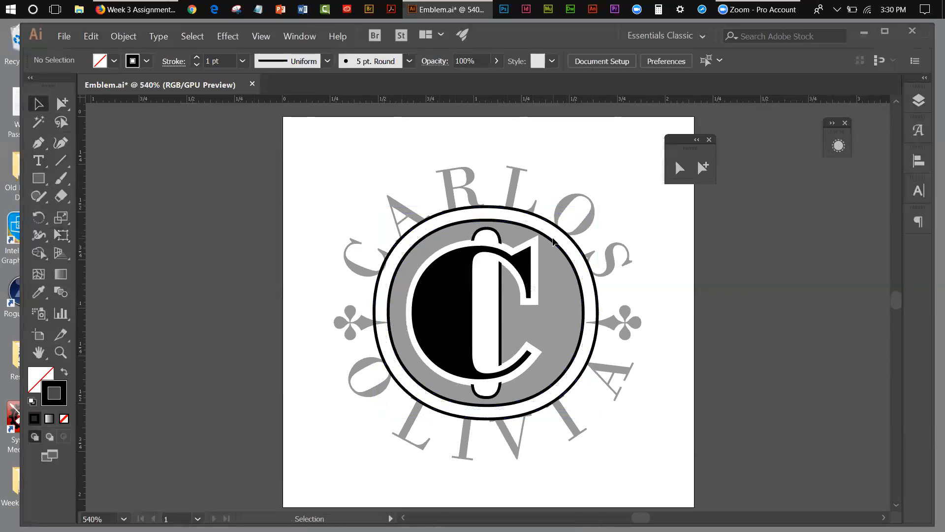
Try swapping the fill and stroke of the outlined O and its ring, and undo the swap.
left_click(554, 244)
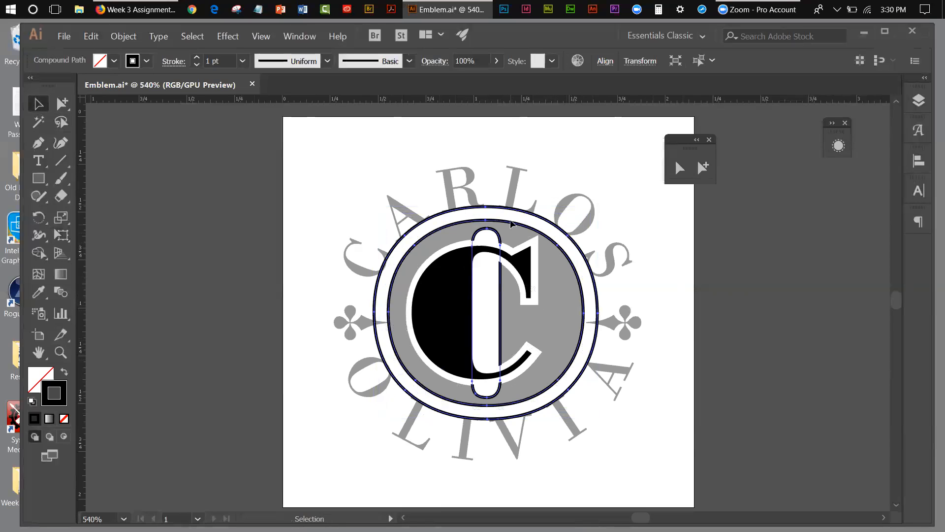
left_click(569, 181)
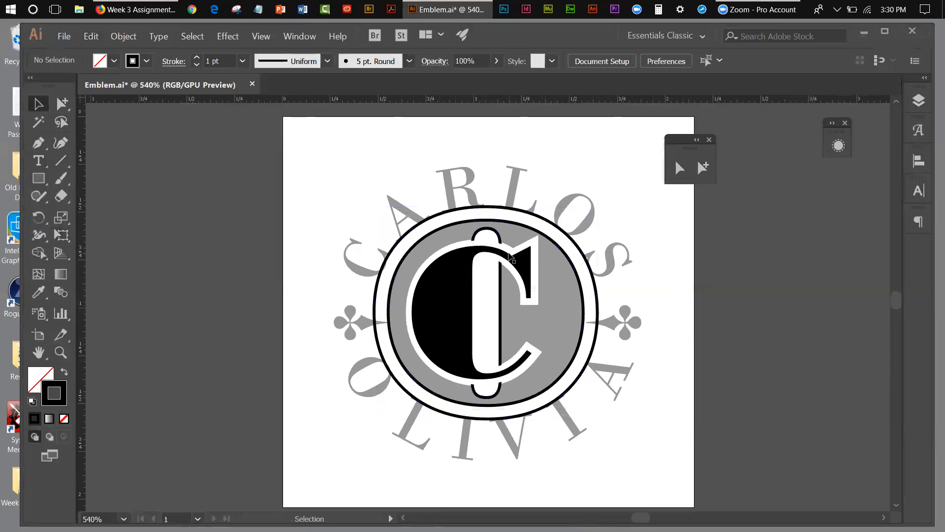
left_click(517, 228)
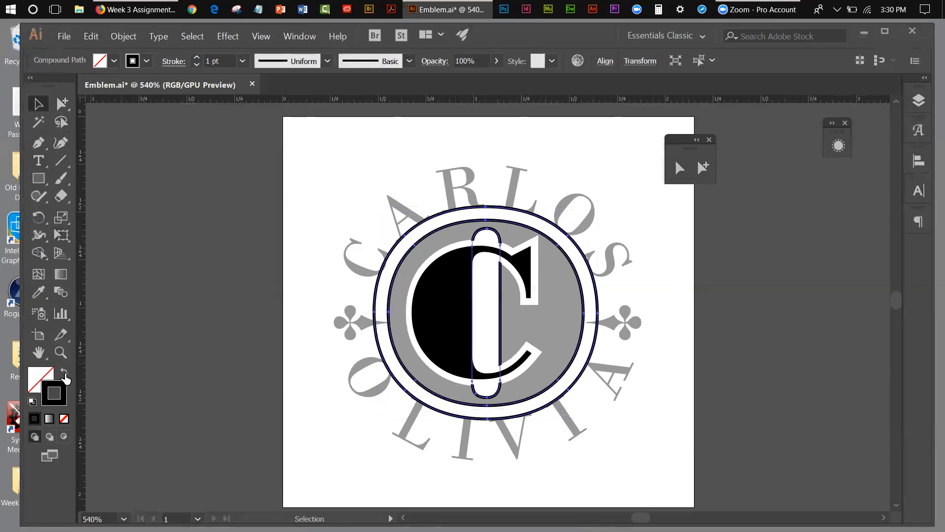
left_click(63, 374)
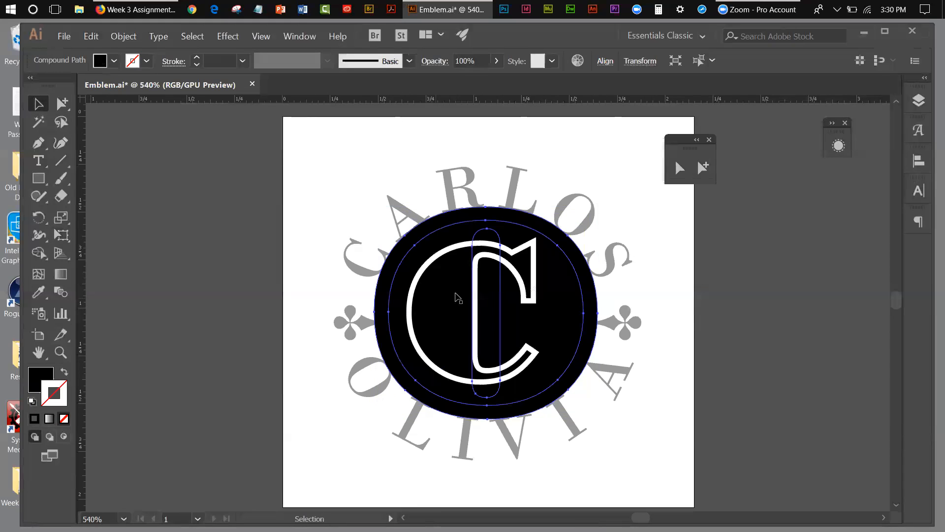
left_click(91, 36)
left_click(101, 75)
left_click(326, 183)
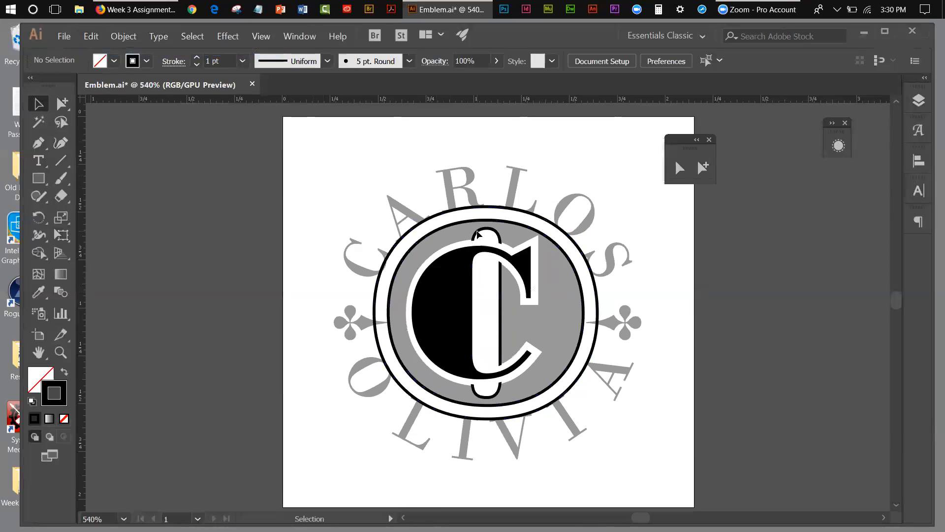
Compare selecting the whole compound path with selecting a single oval to examine how the O and its ring are linked.
left_click(439, 231)
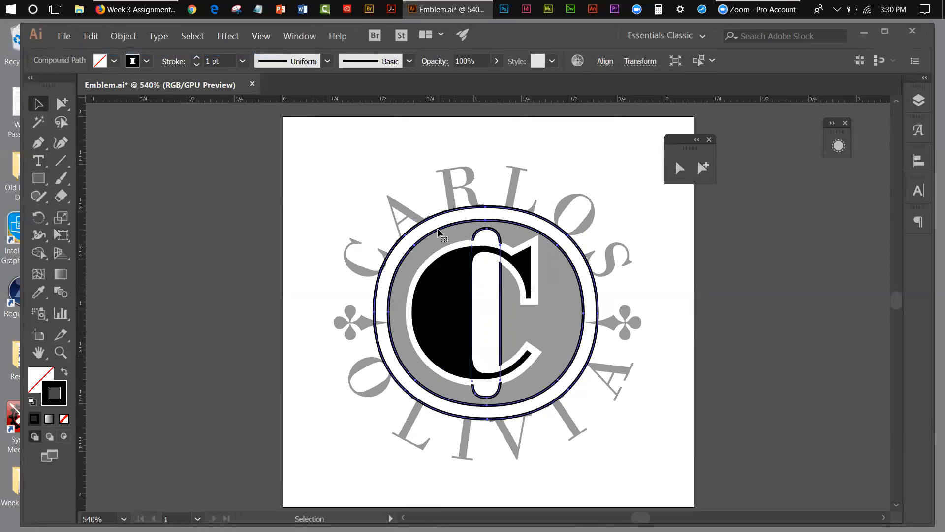
left_click(123, 36)
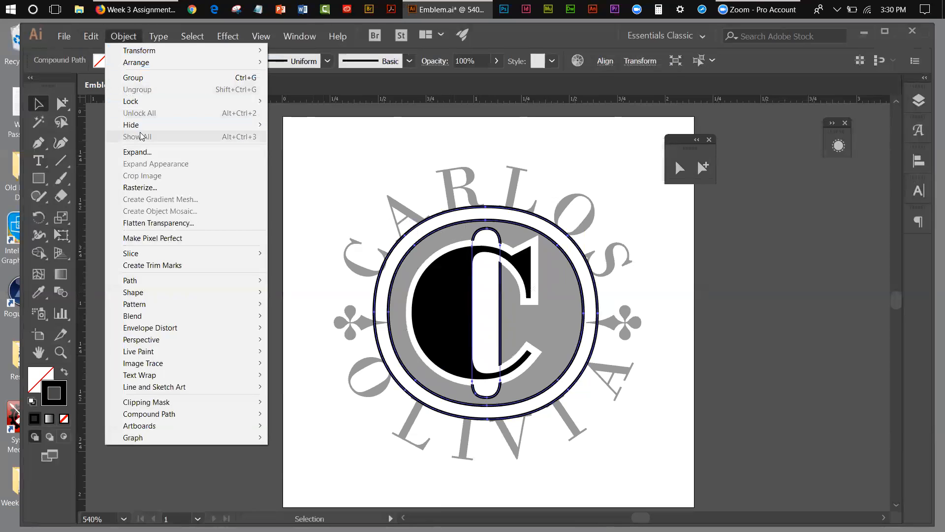
left_click(90, 147)
left_click(703, 168)
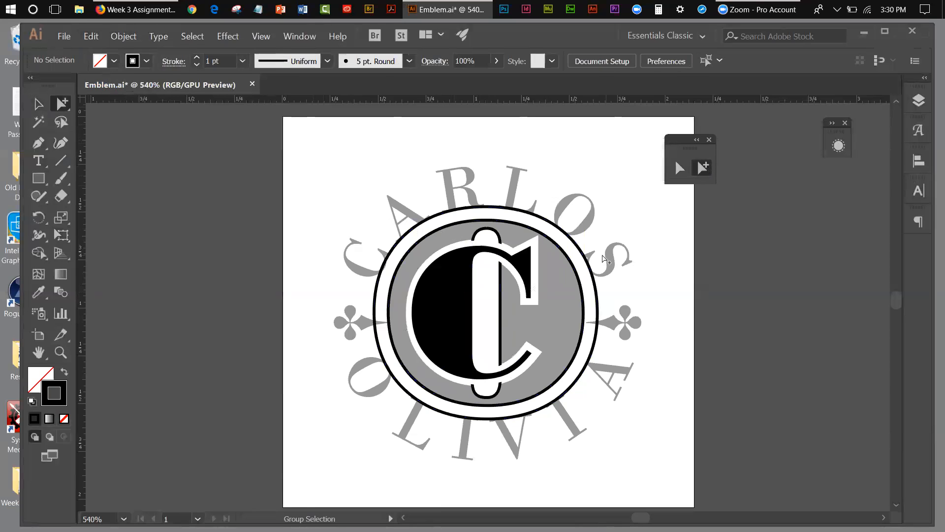
left_click(566, 270)
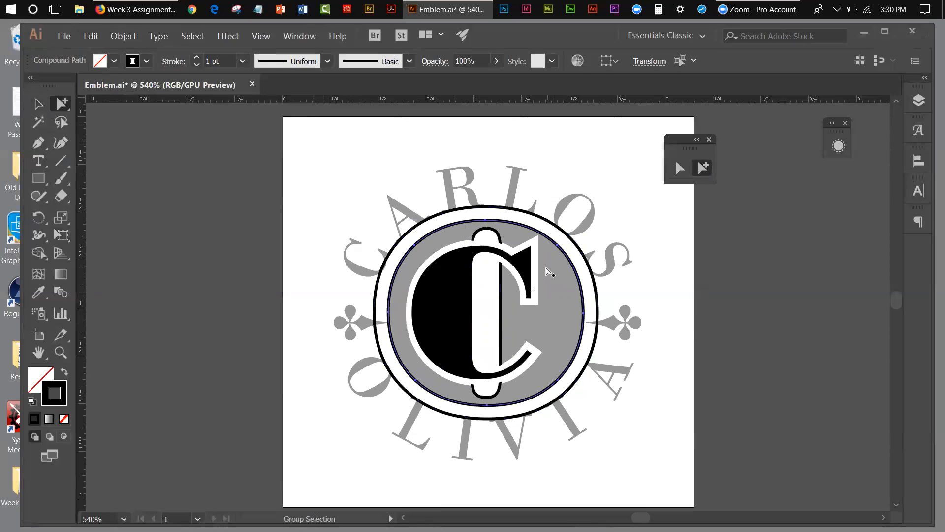
left_click(181, 187)
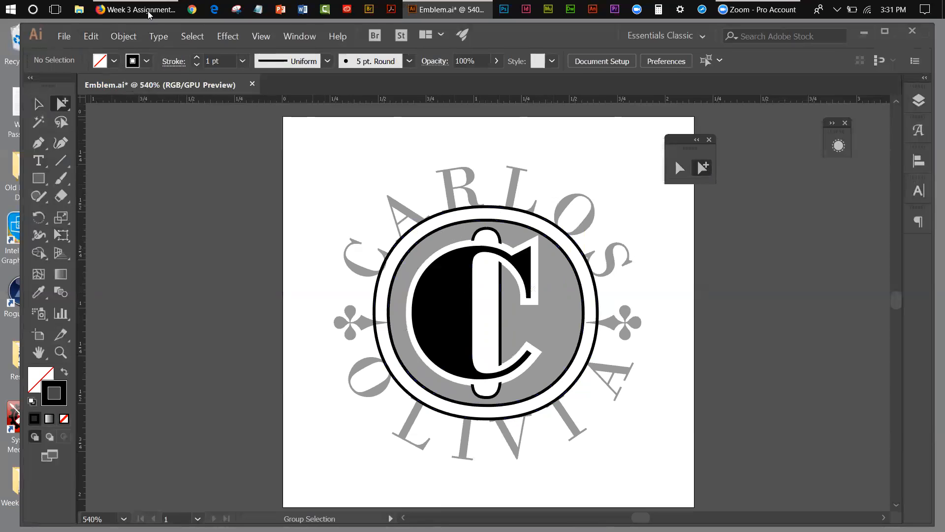
Undo the oval's scaling, the fill and stroke swap, and the paste in front to restore the solid black O.
left_click(93, 39)
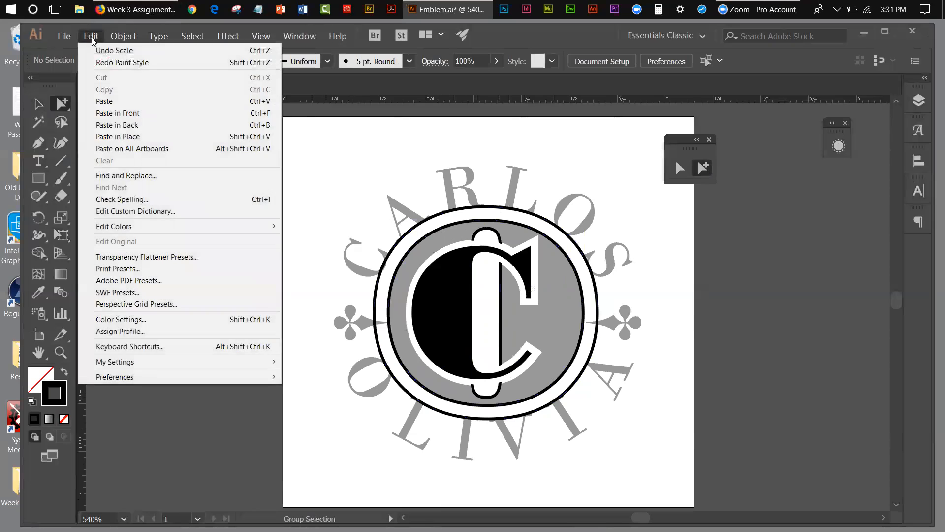
left_click(98, 50)
left_click(98, 41)
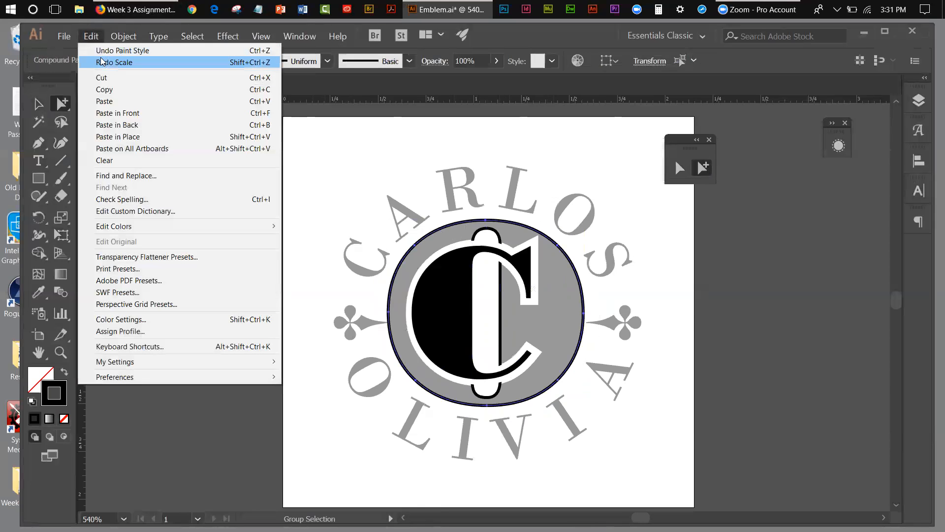
left_click(101, 50)
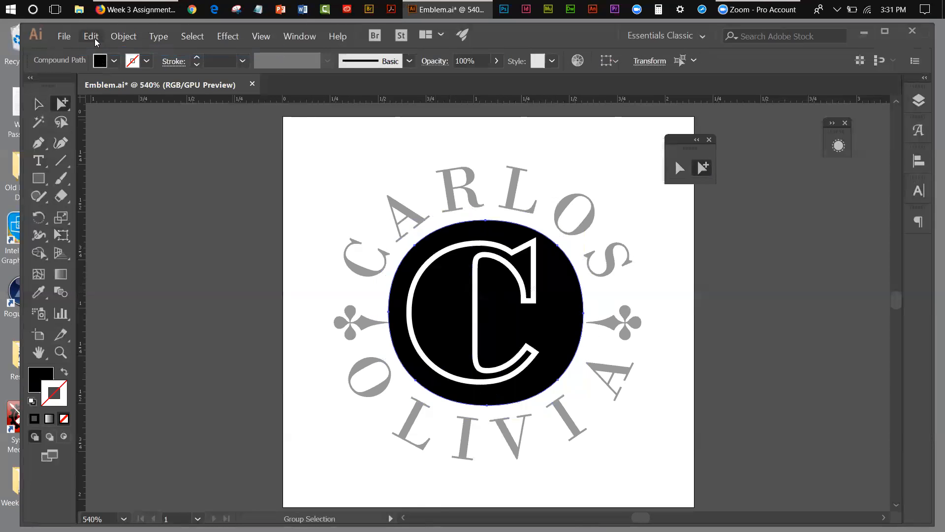
left_click(123, 37)
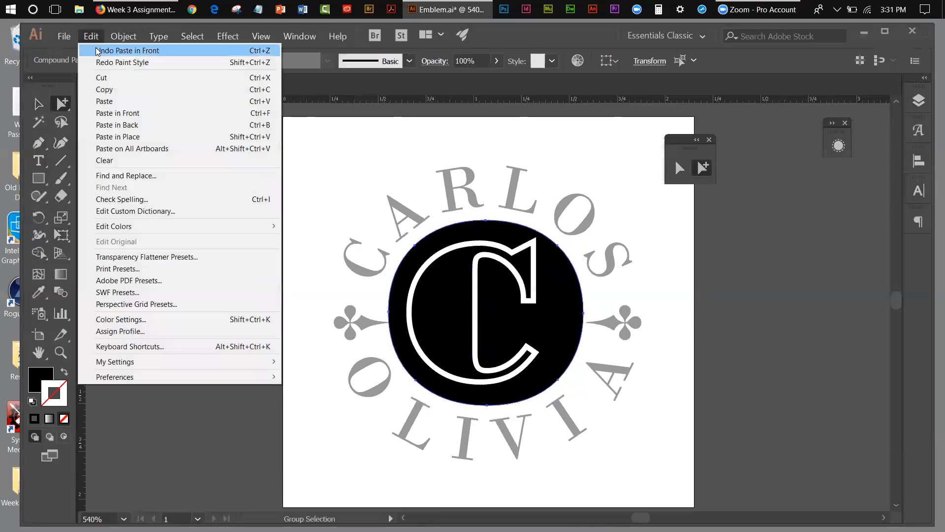
left_click(97, 51)
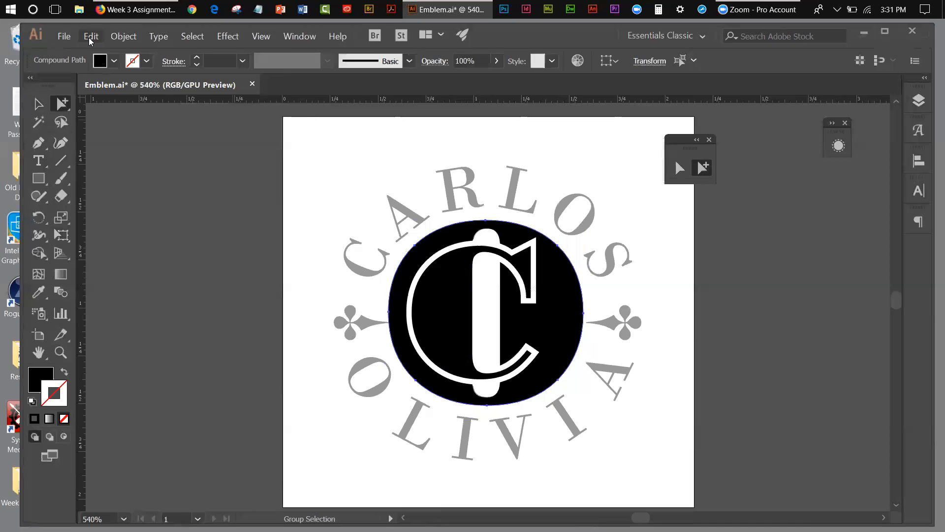
Paste the copied oval as a separate path and align it exactly over the black O.
left_click(91, 37)
left_click(99, 101)
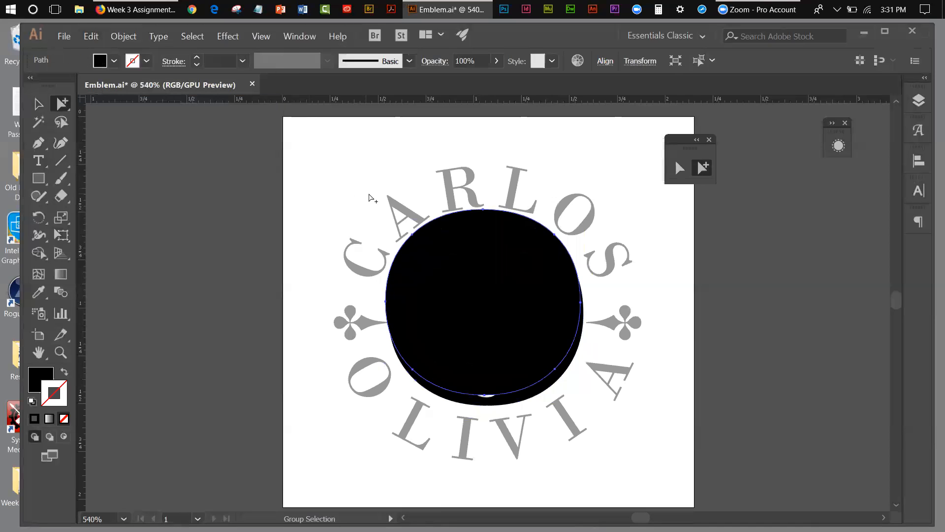
left_click_drag(456, 228, 501, 264)
left_click(676, 243)
left_click(709, 262)
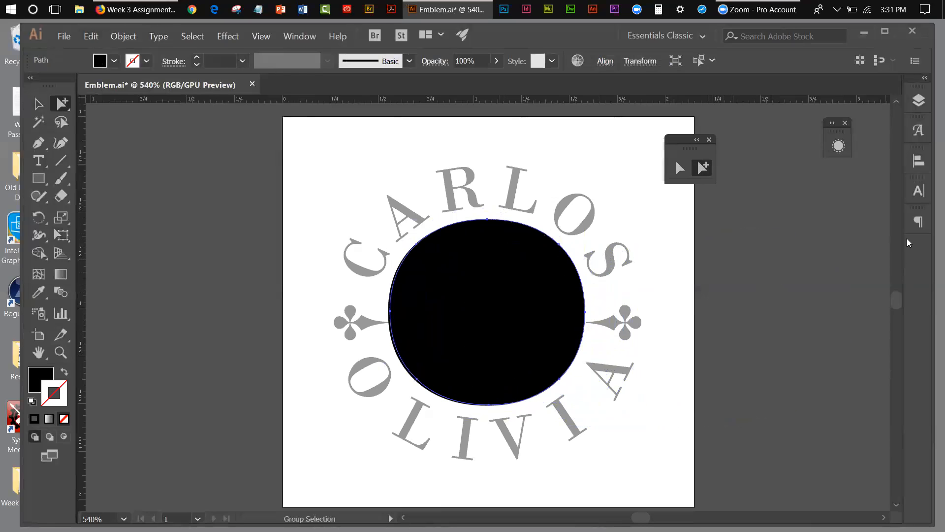
key("Left")
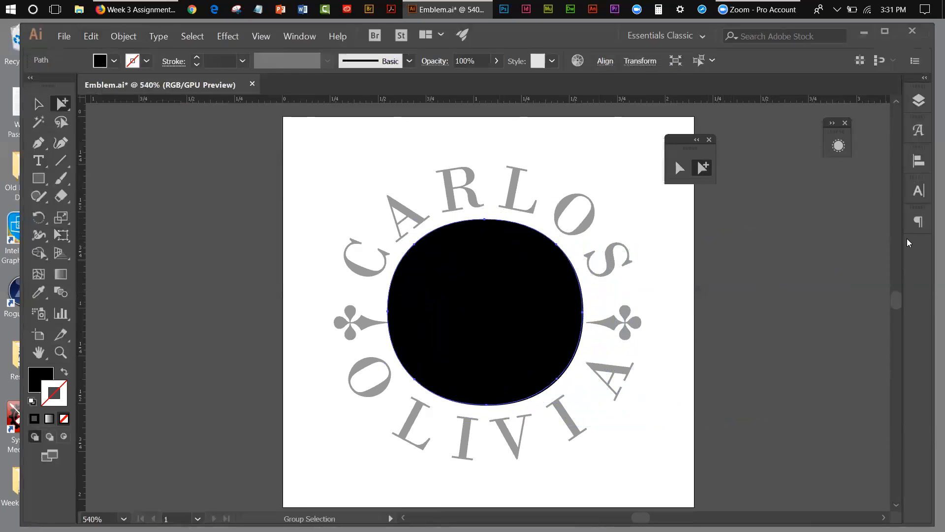
left_click_drag(534, 268, 535, 269)
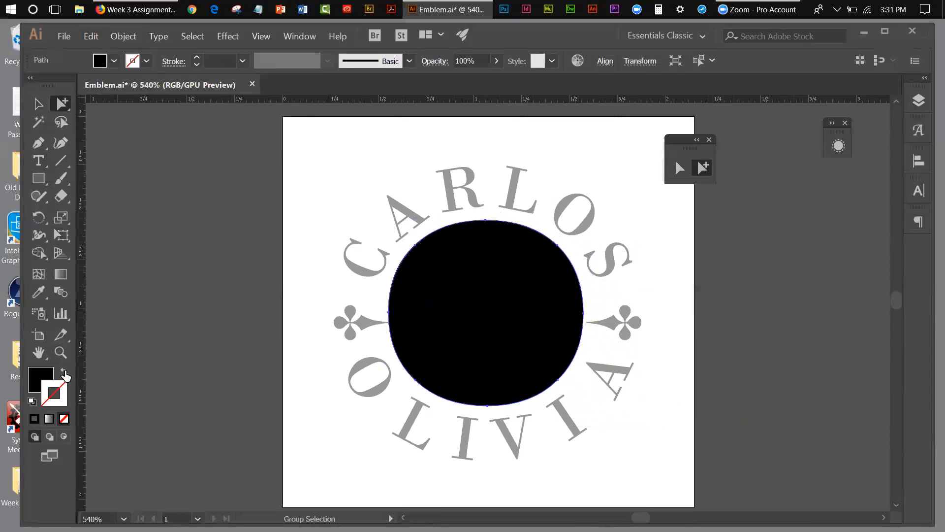
Swap the pasted oval's fill and stroke to leave a black outline, and enlarge it from its centre into a ring around the O.
left_click(64, 373)
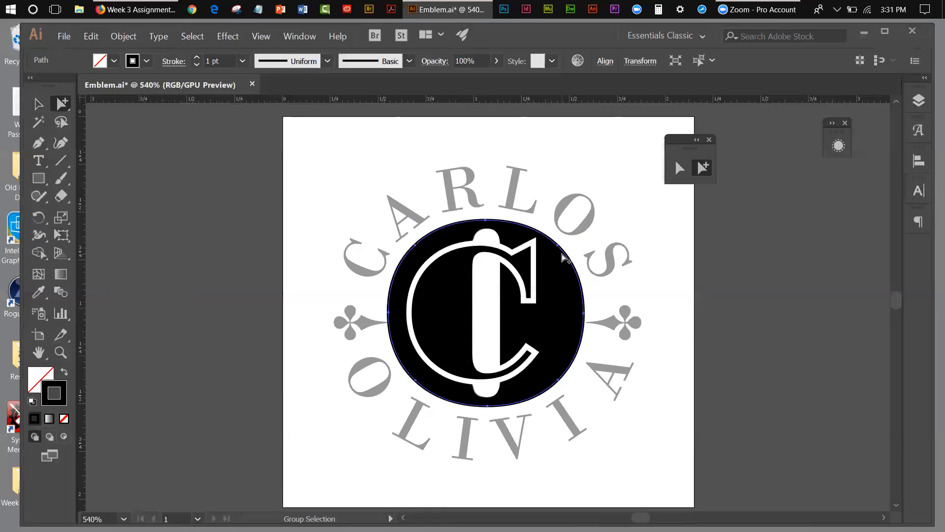
left_click(57, 239)
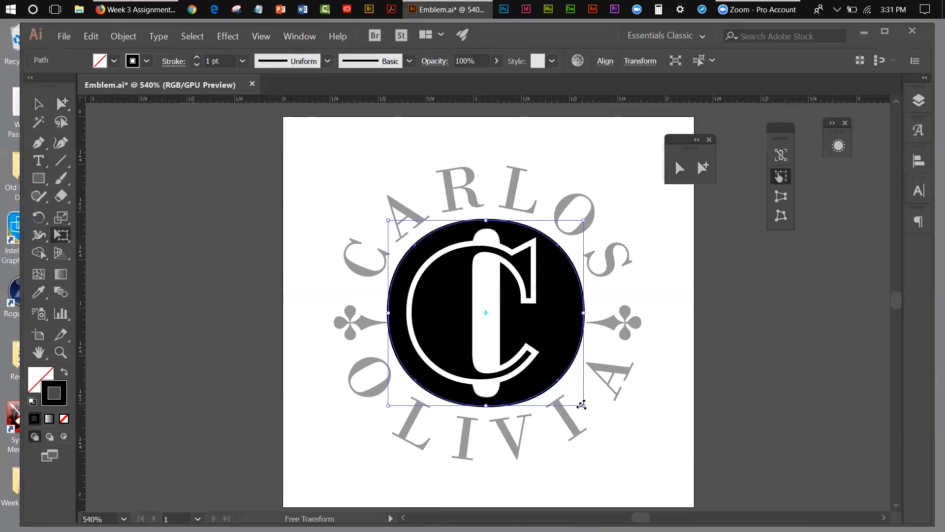
left_click_drag(581, 405, 582, 404)
left_click_drag(583, 401, 599, 413)
left_click(39, 103)
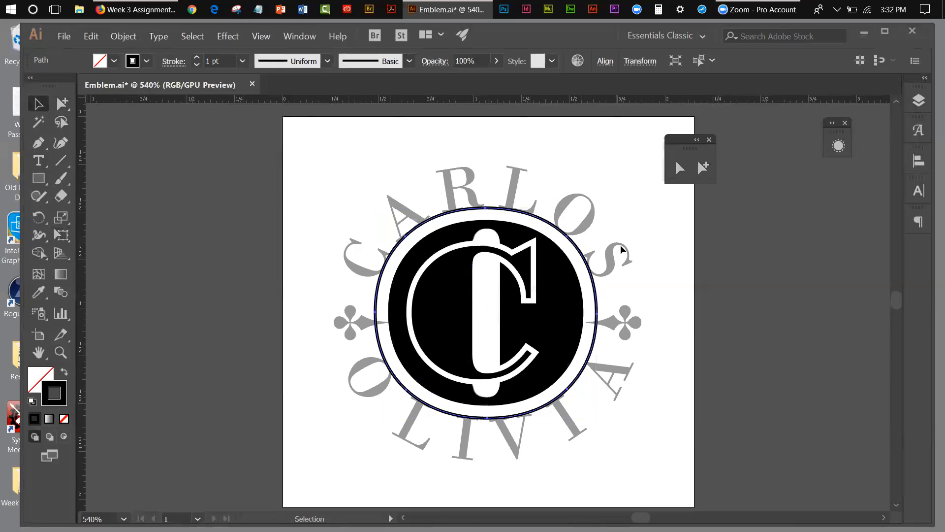
Shift the floating selection tools away from the artwork and copy the outer ring to the clipboard.
left_click_drag(699, 141, 782, 161)
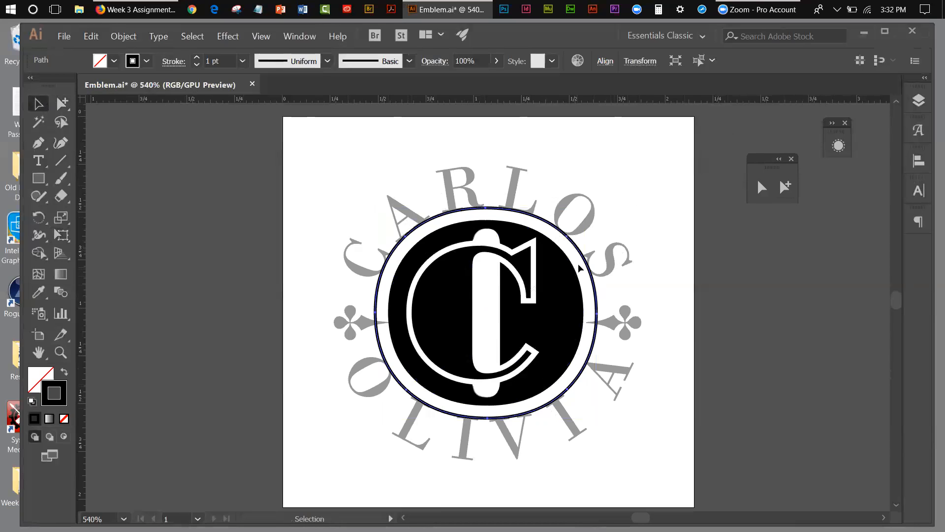
left_click(91, 36)
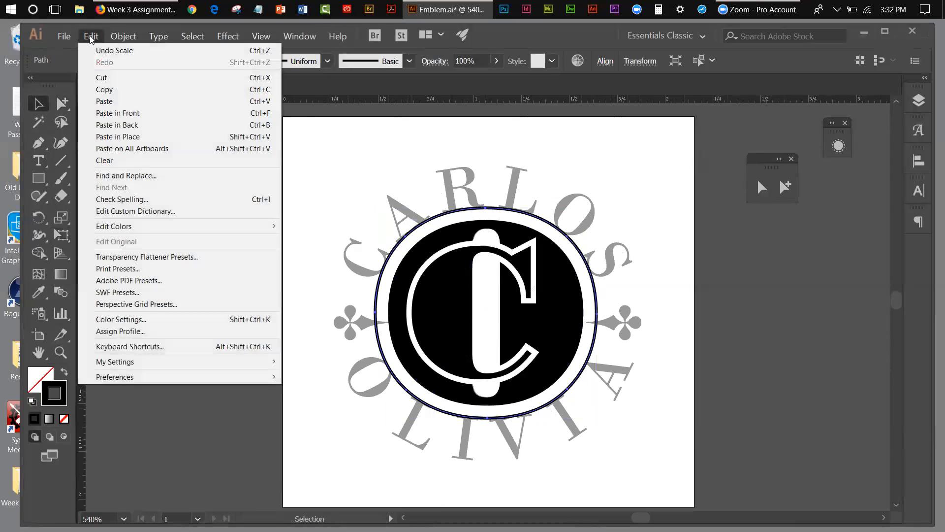
left_click(101, 90)
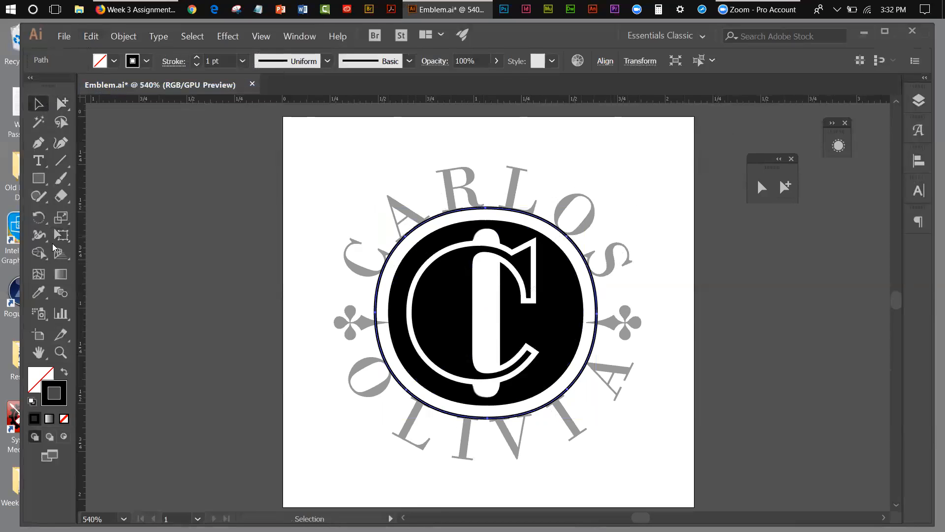
Float the set of type tools, activate the Type on a Path tool, and set the paragraph alignment to centred.
left_click(38, 165)
left_click_drag(38, 168, 213, 184)
left_click_drag(91, 178, 771, 276)
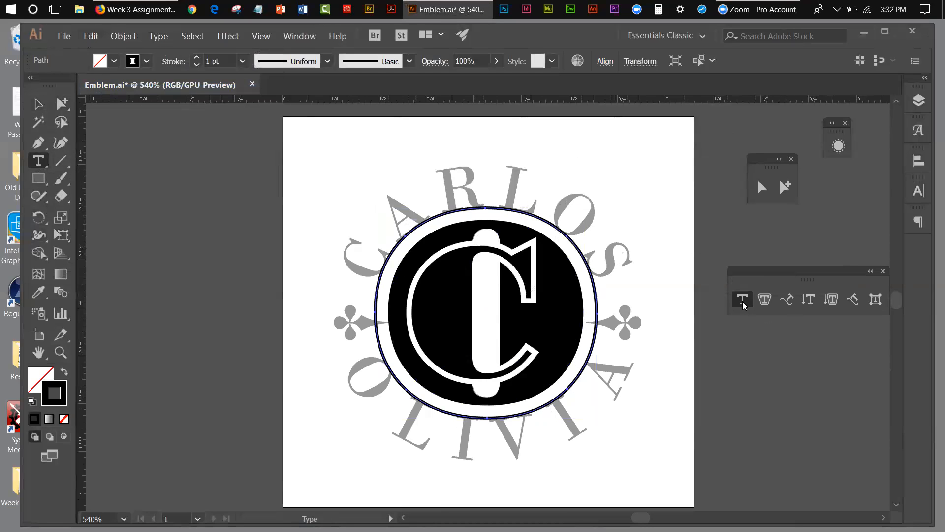
left_click(787, 301)
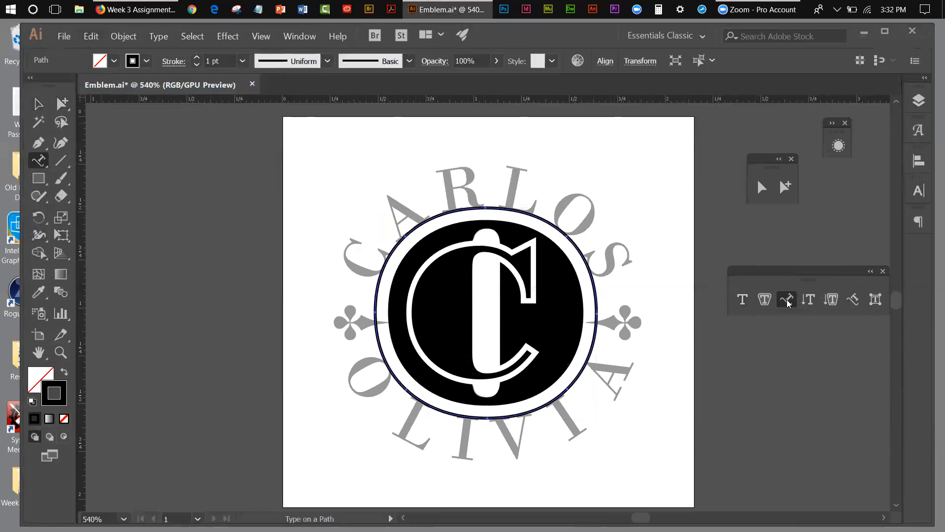
left_click(919, 222)
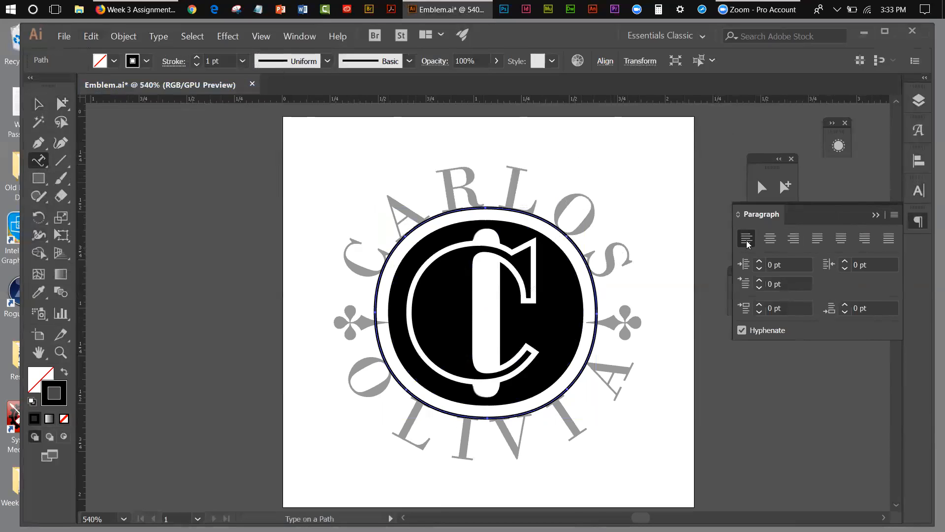
left_click(771, 240)
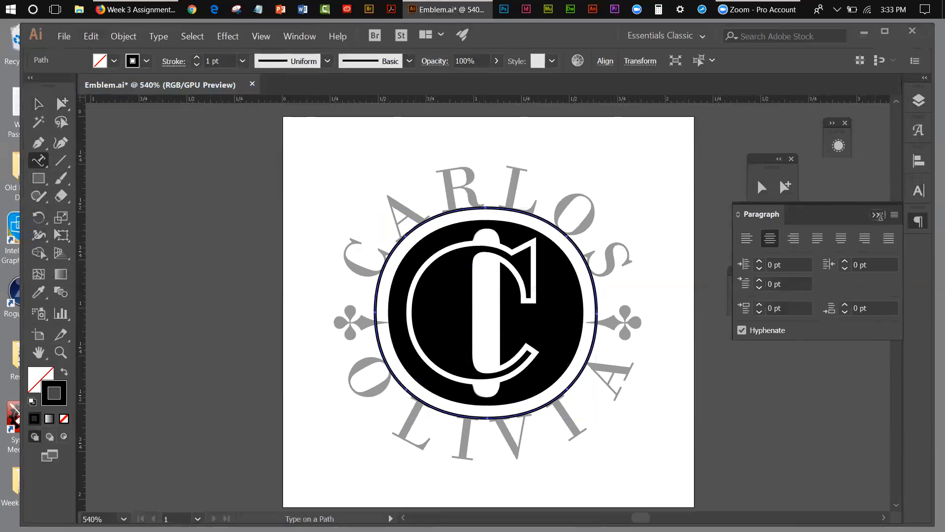
left_click(877, 215)
Set the text to Bodoni MT Regular at 24 pt, keeping optical kerning.
left_click(919, 192)
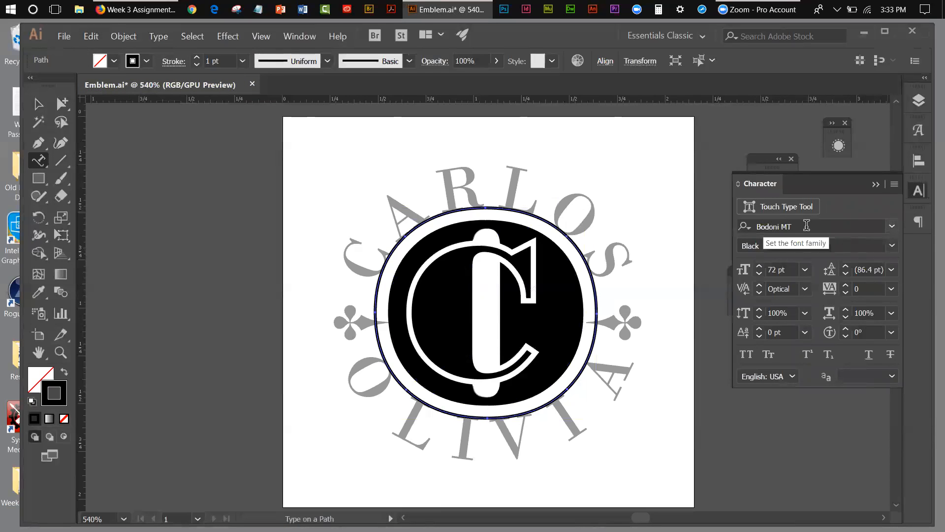
left_click(891, 227)
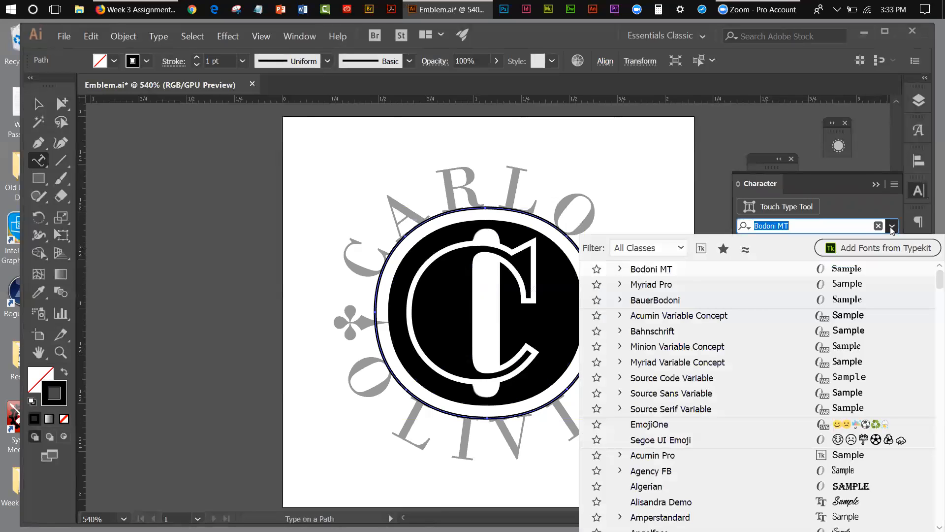
left_click(892, 225)
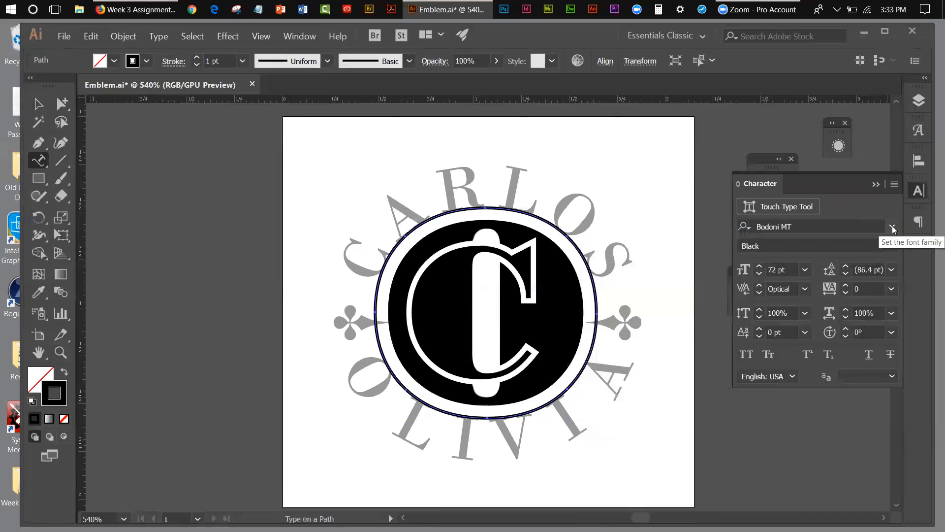
left_click(893, 247)
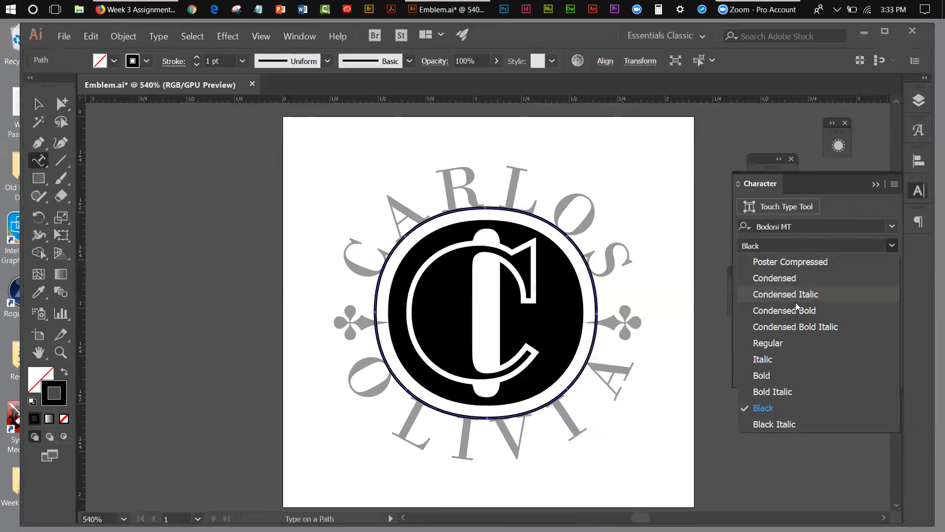
left_click(773, 346)
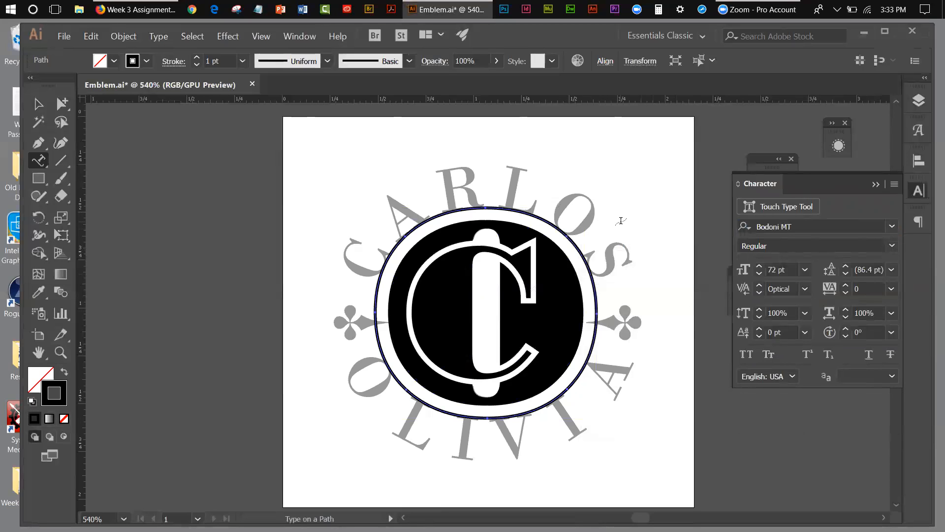
left_click(805, 271)
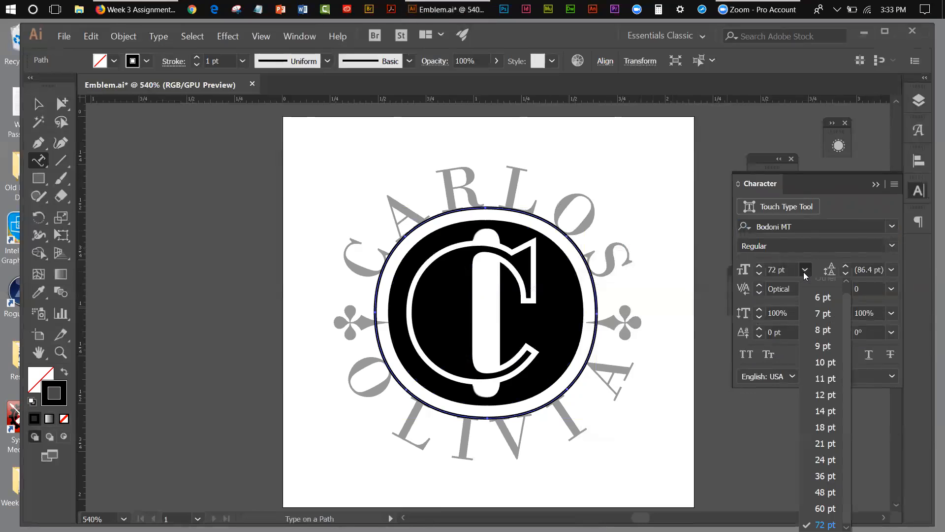
left_click(819, 461)
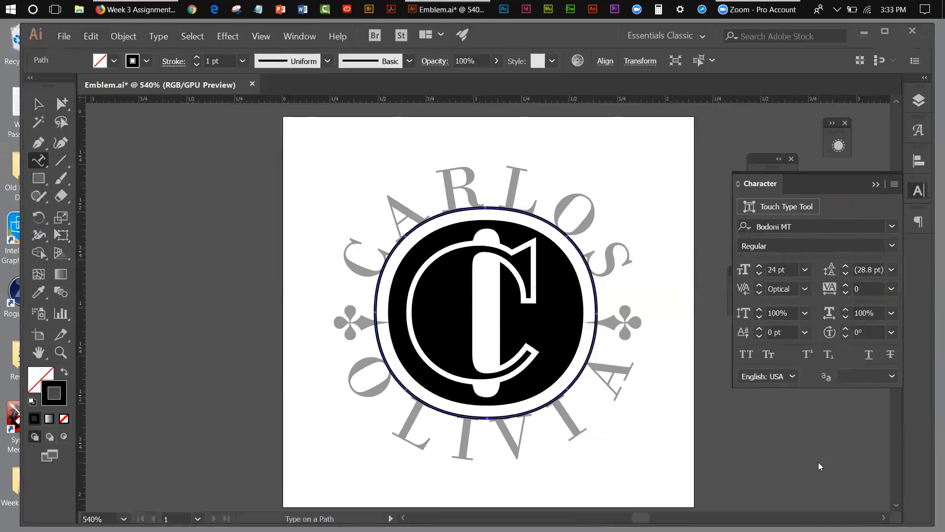
left_click(805, 289)
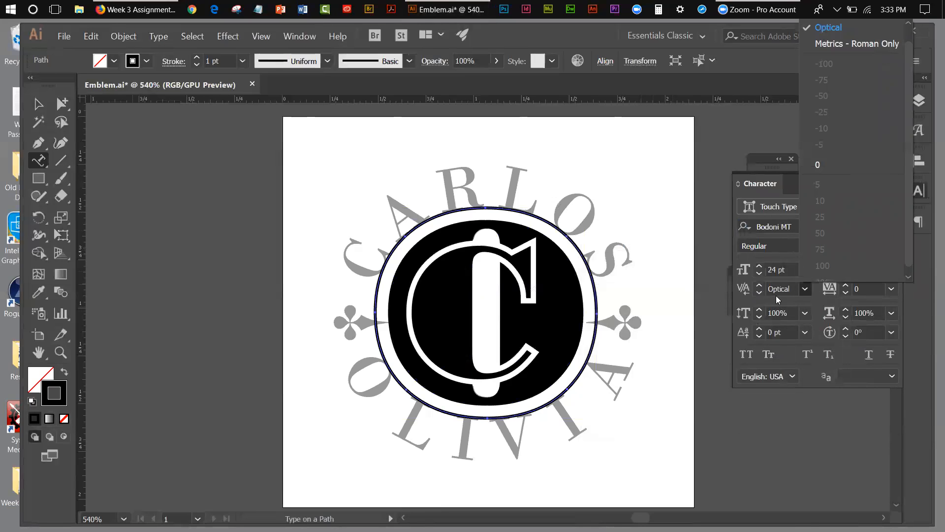
left_click(863, 299)
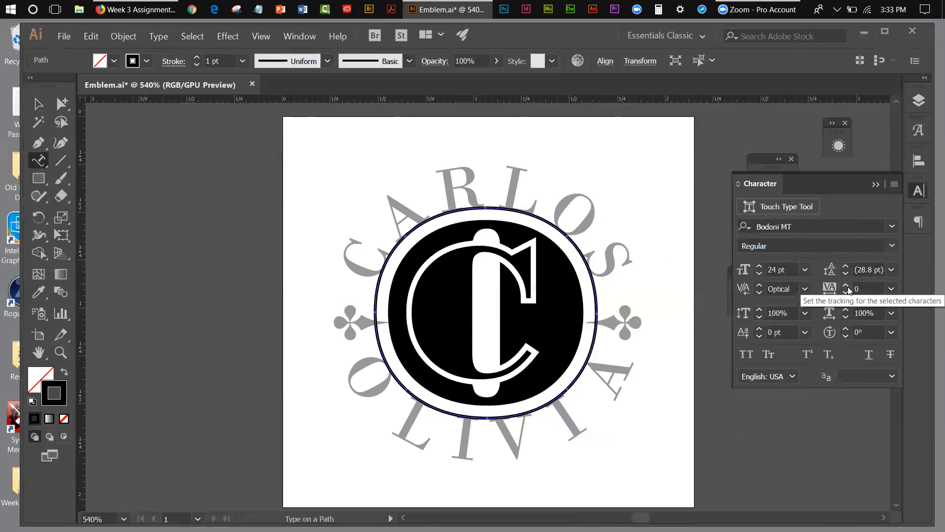
Set the template's upper name in capitals as type on the outer ring, and slide it round to the top of the oval.
left_click(485, 206)
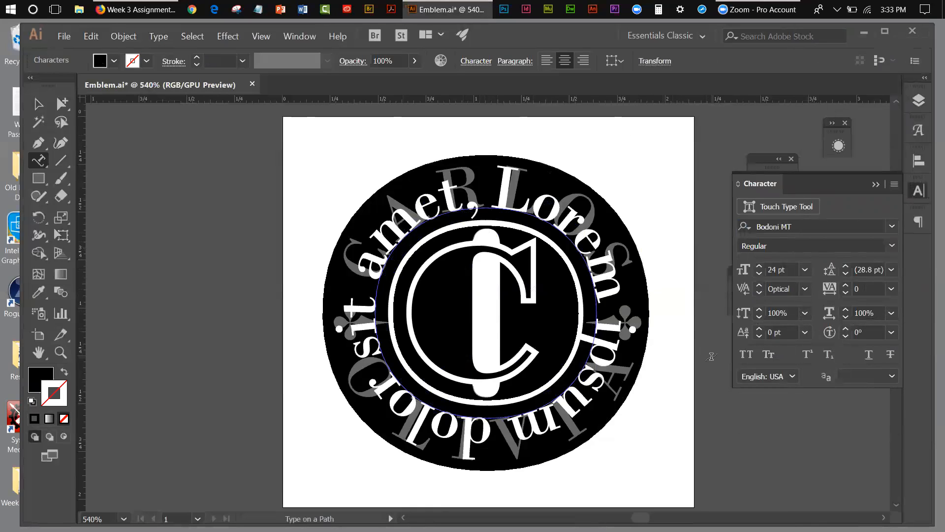
type("C")
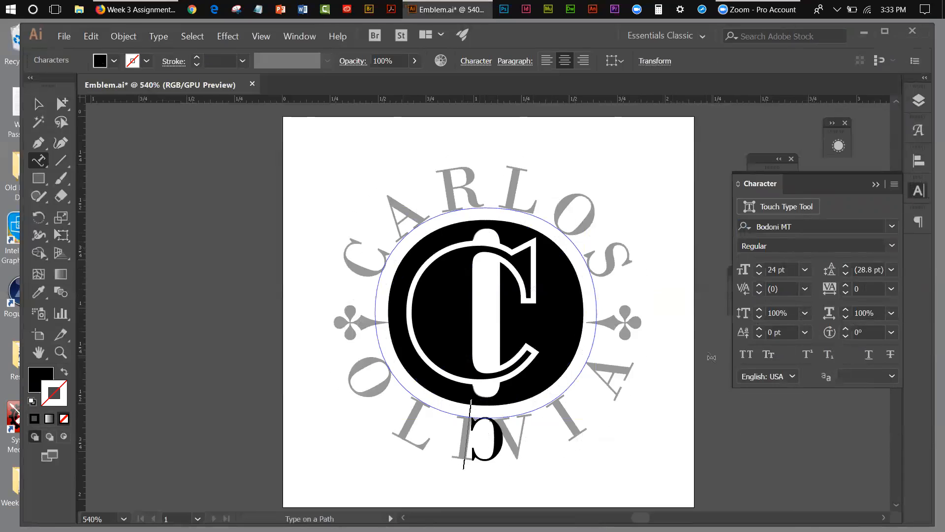
type("A")
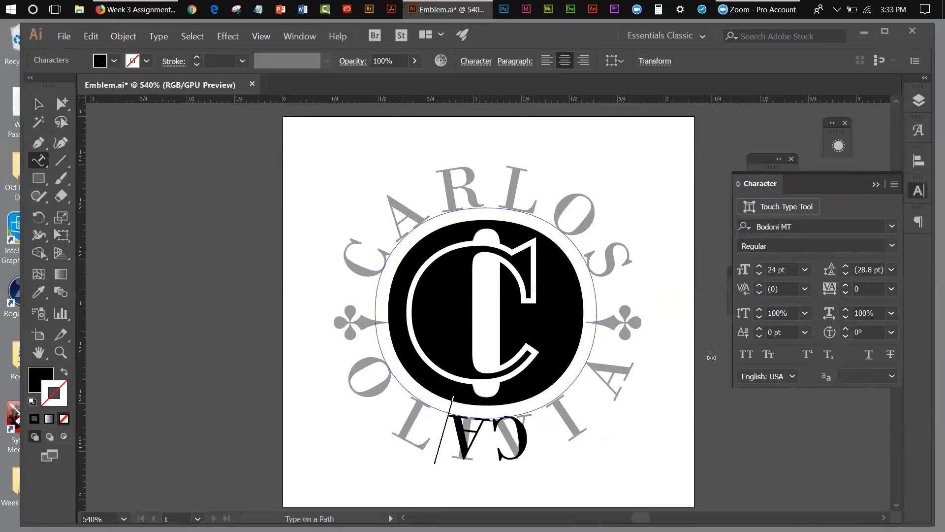
type("RLI")
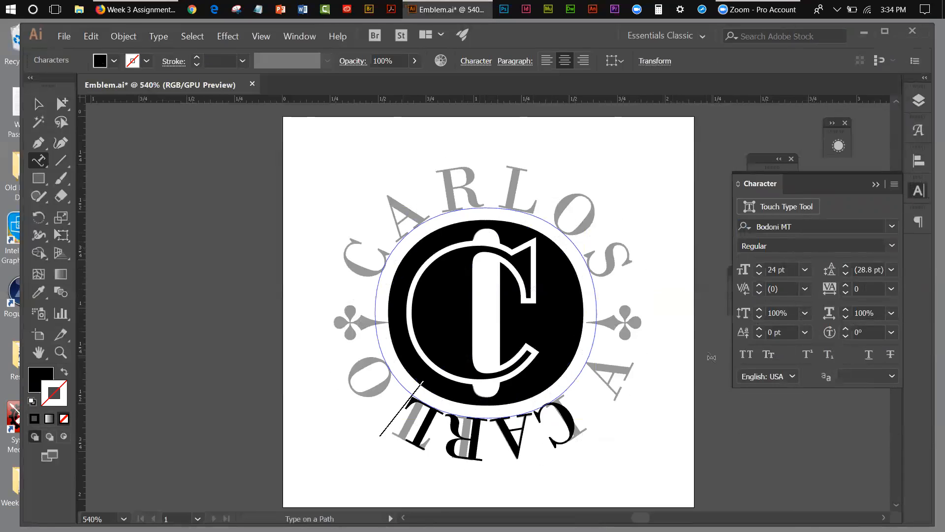
type("OS")
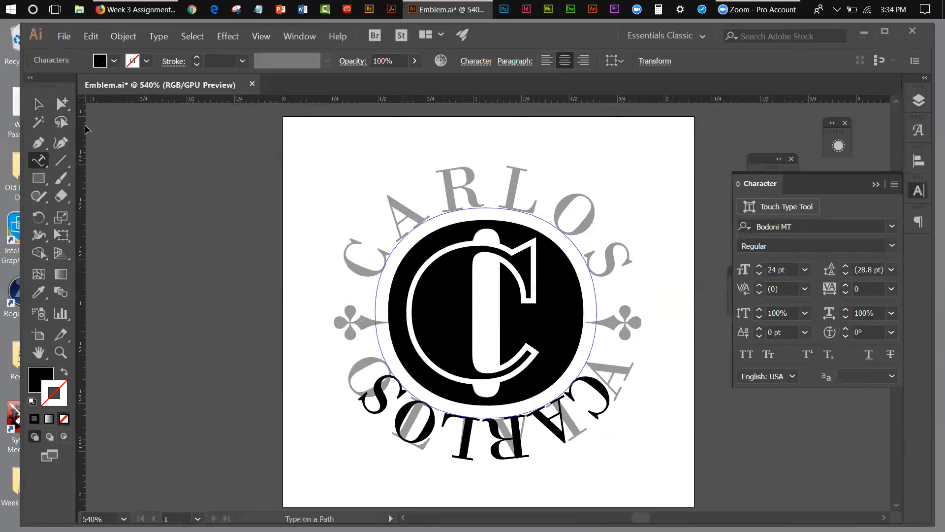
left_click(39, 105)
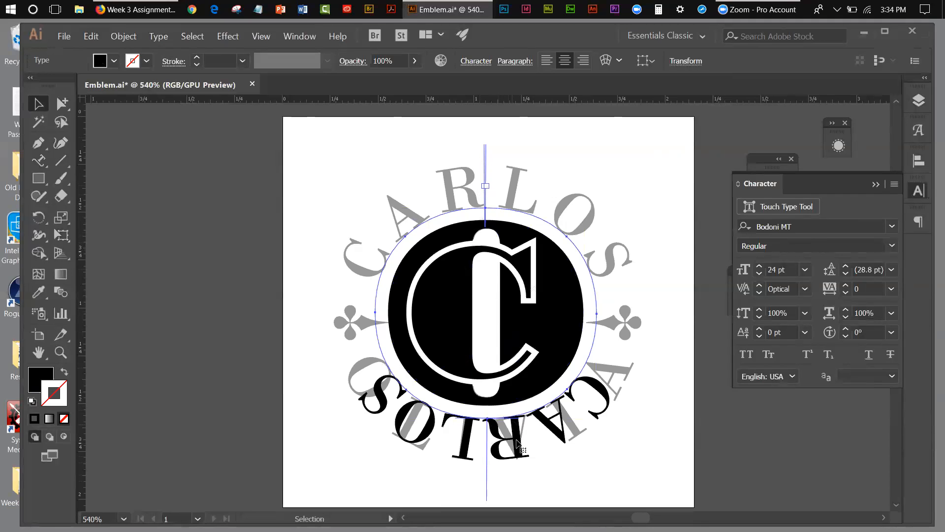
left_click_drag(485, 492, 483, 106)
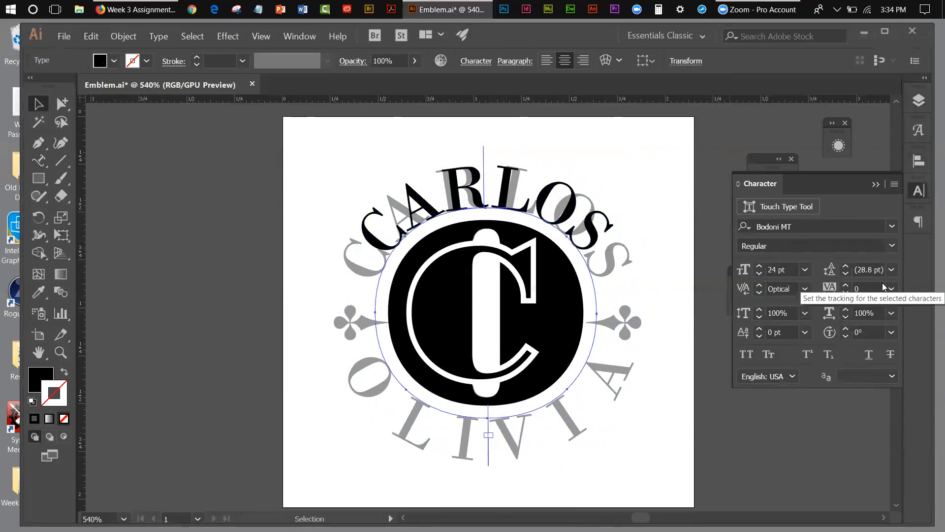
Set the upper name's tracking to 194 and fine-tune its position on the path to match the template lettering.
left_click(860, 288)
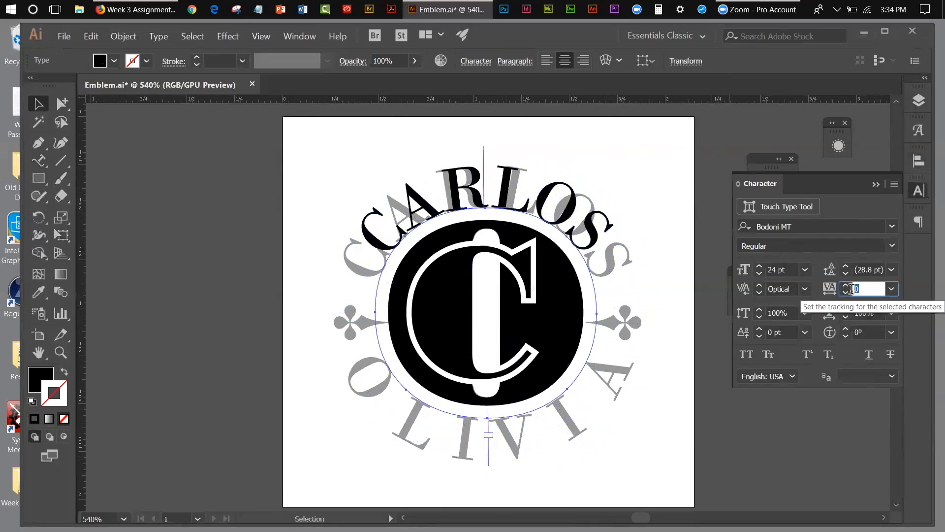
type("-")
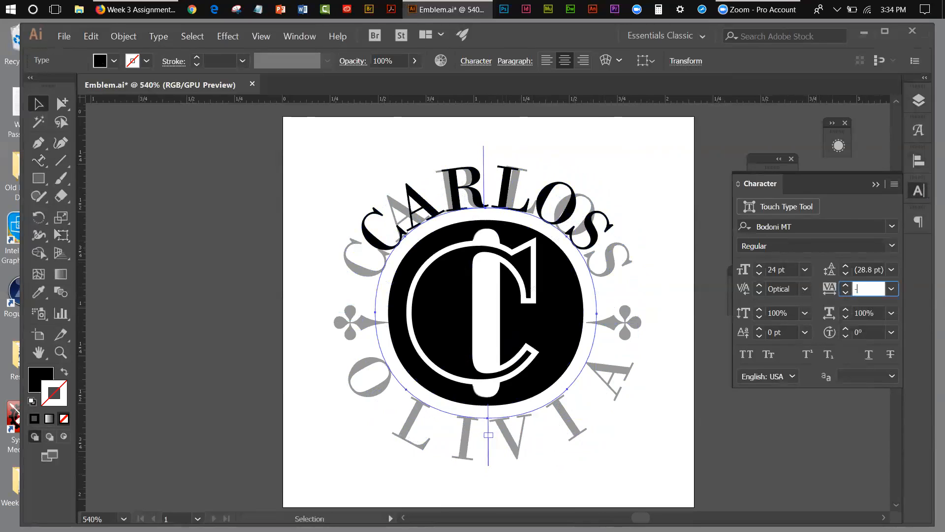
type("29")
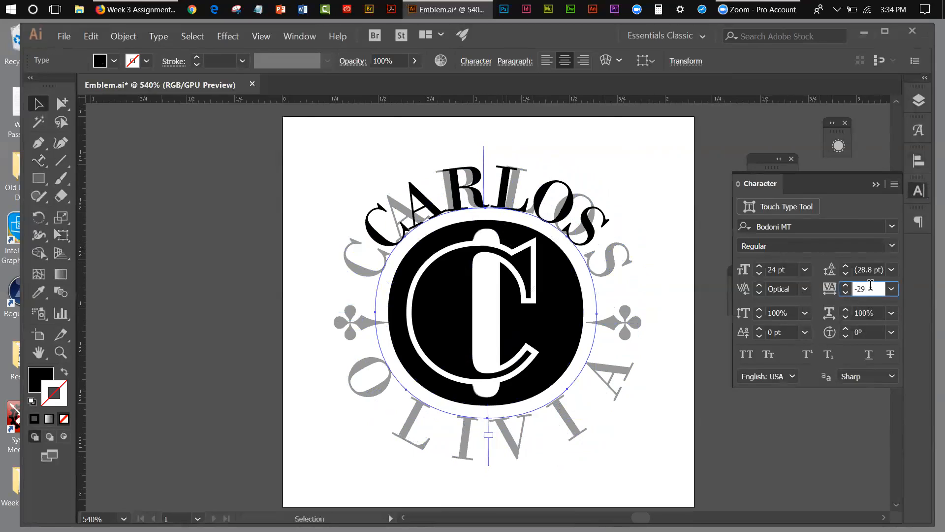
left_click_drag(868, 287, 853, 288)
type("194")
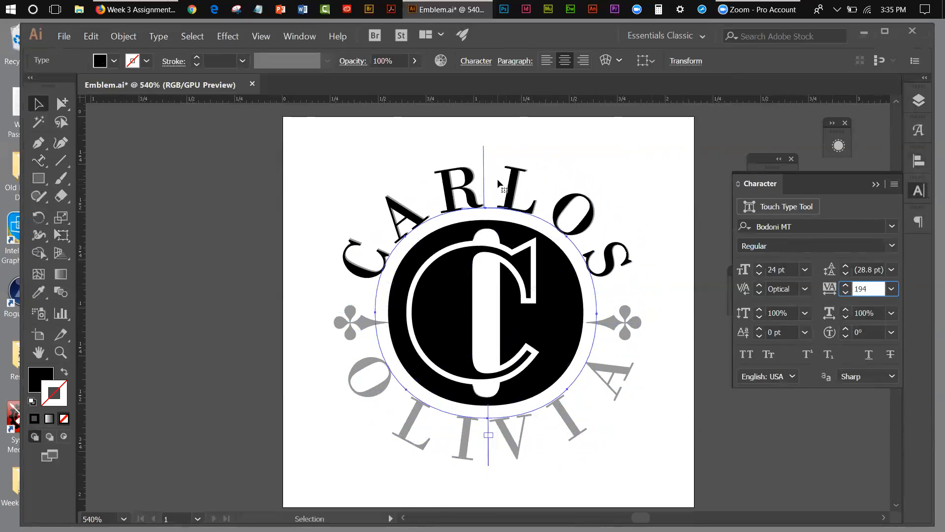
left_click_drag(482, 148, 483, 147)
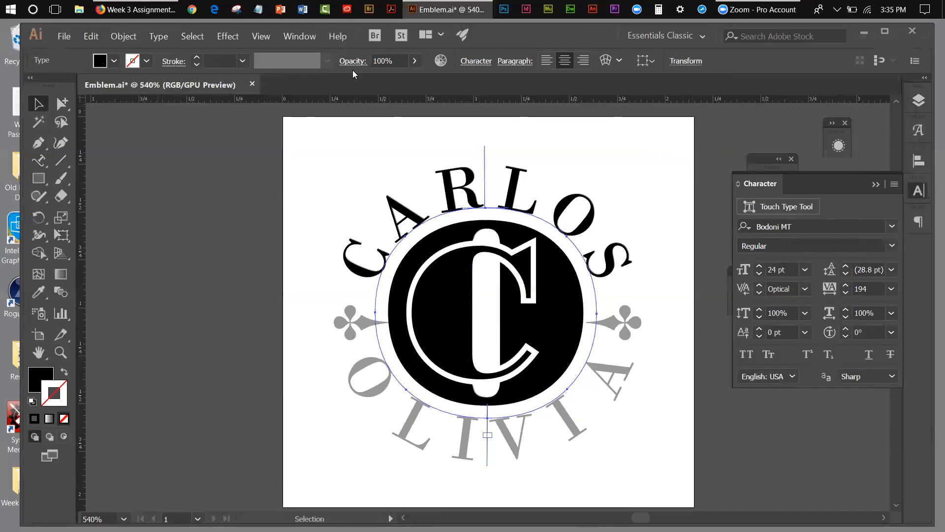
Lock the layer that holds the monogram and the upper name.
left_click(919, 102)
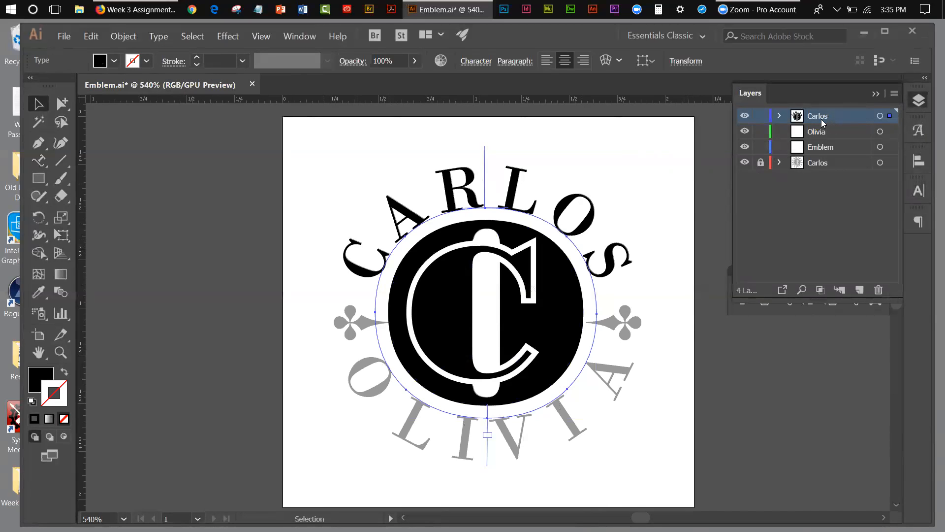
left_click(761, 117)
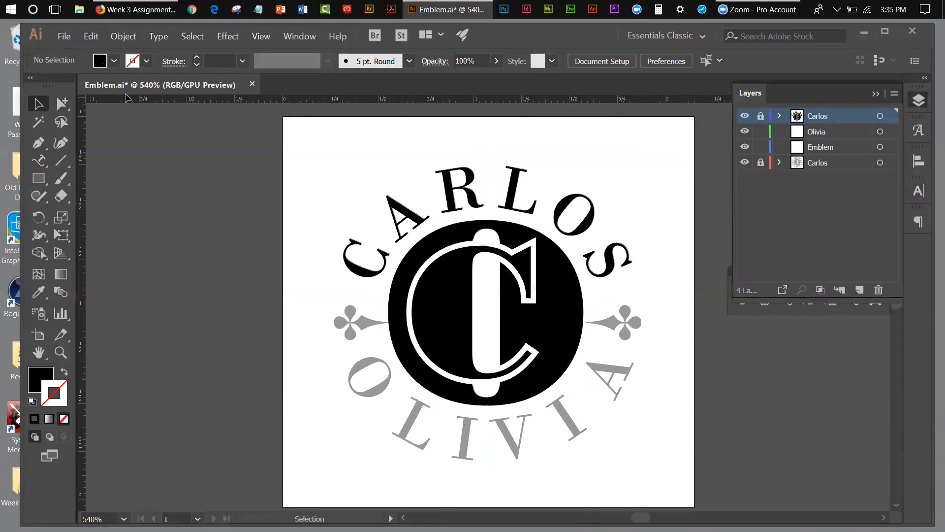
left_click(90, 37)
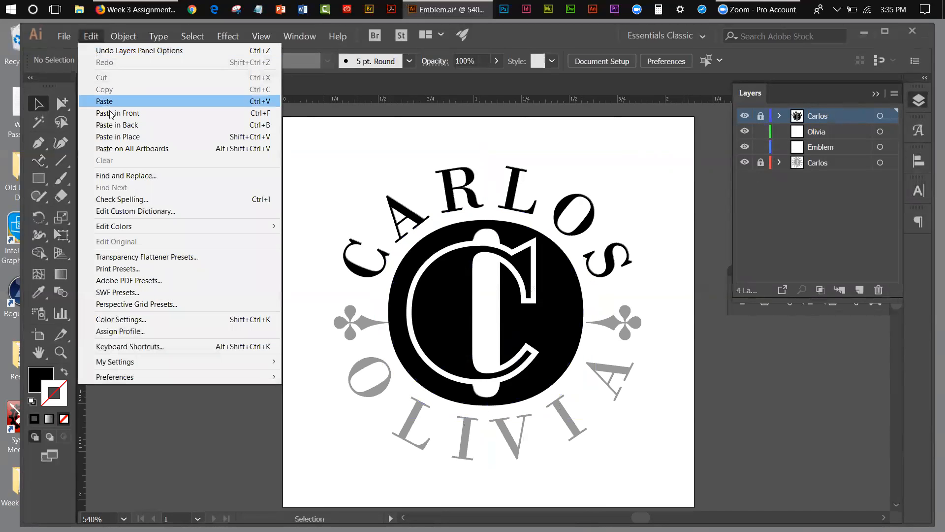
left_click(115, 138)
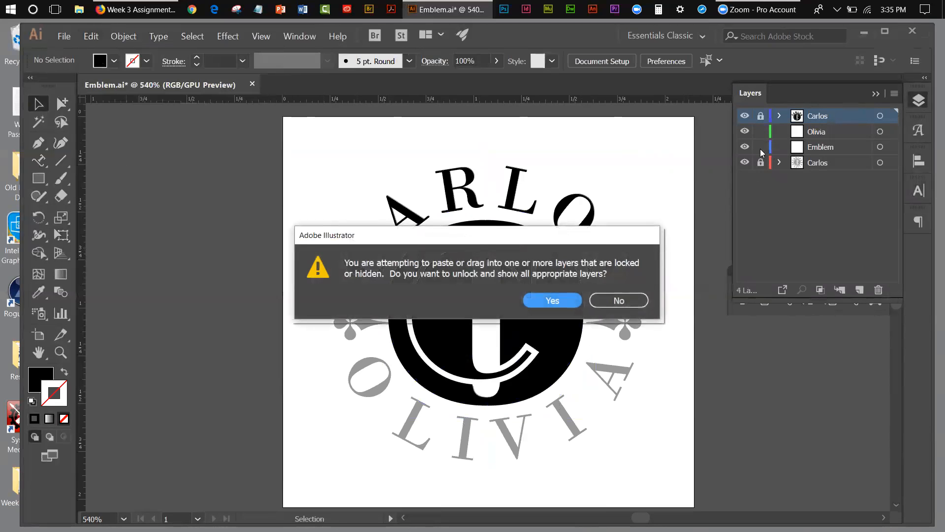
left_click(619, 300)
Paste the copied ring in place on the empty layer reserved for the lower name.
left_click(842, 132)
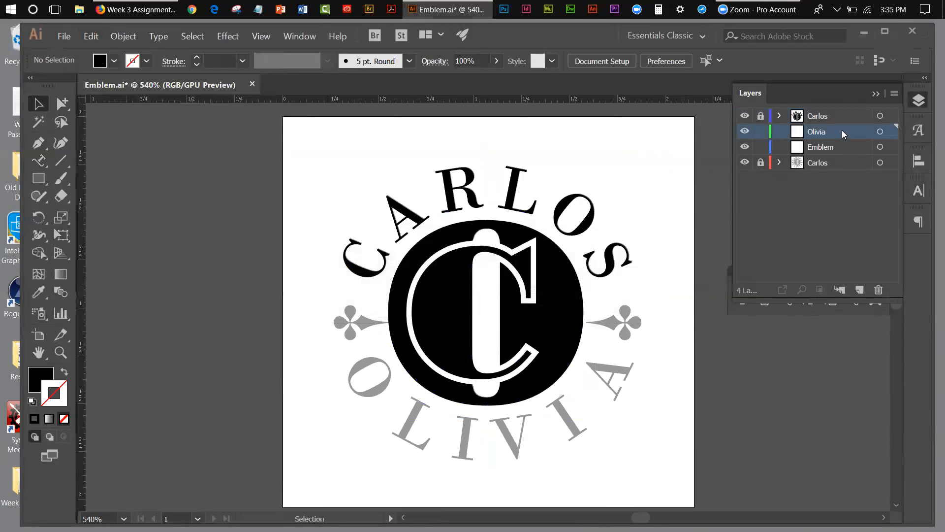
left_click(91, 36)
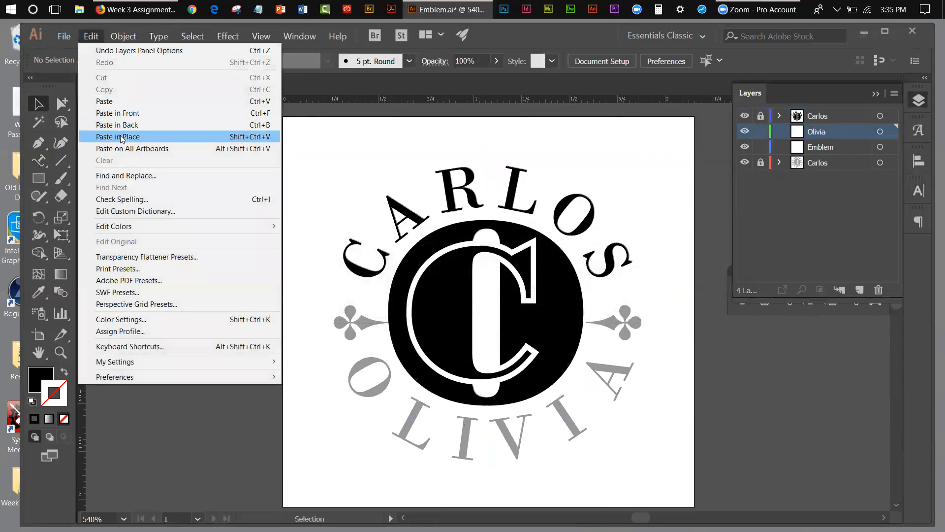
left_click(121, 137)
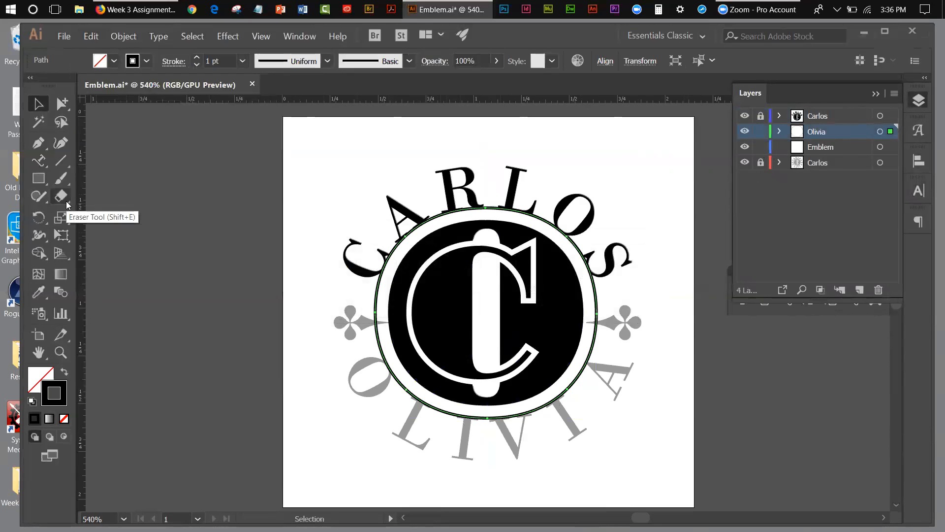
left_click(875, 93)
Set the template's lower name in capitals as type on the pasted ring, starting at its bottom anchor, and check the paragraph alignment.
left_click(39, 161)
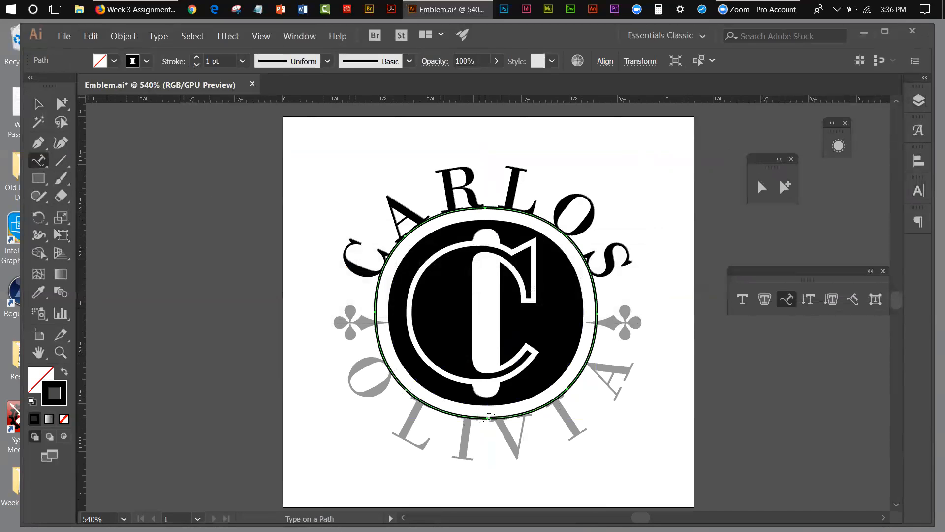
left_click(487, 417)
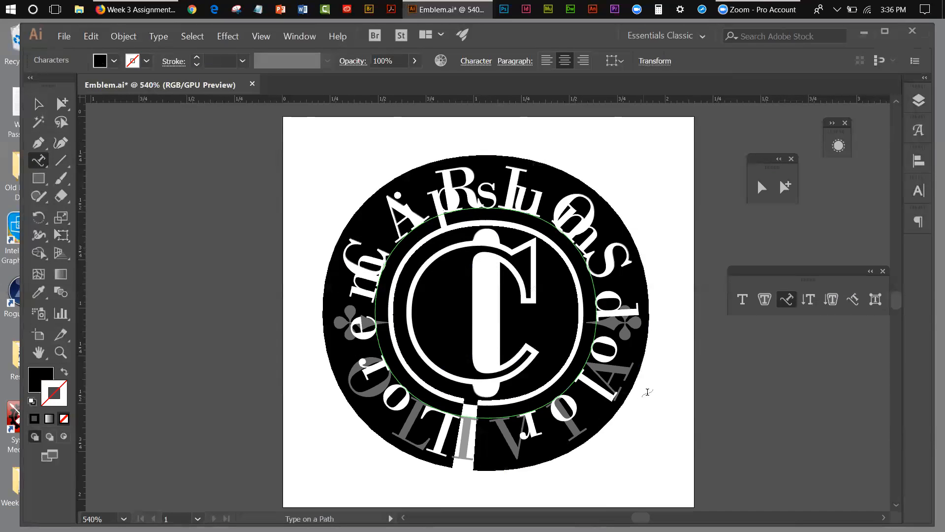
key("BackSpace")
type("OLI")
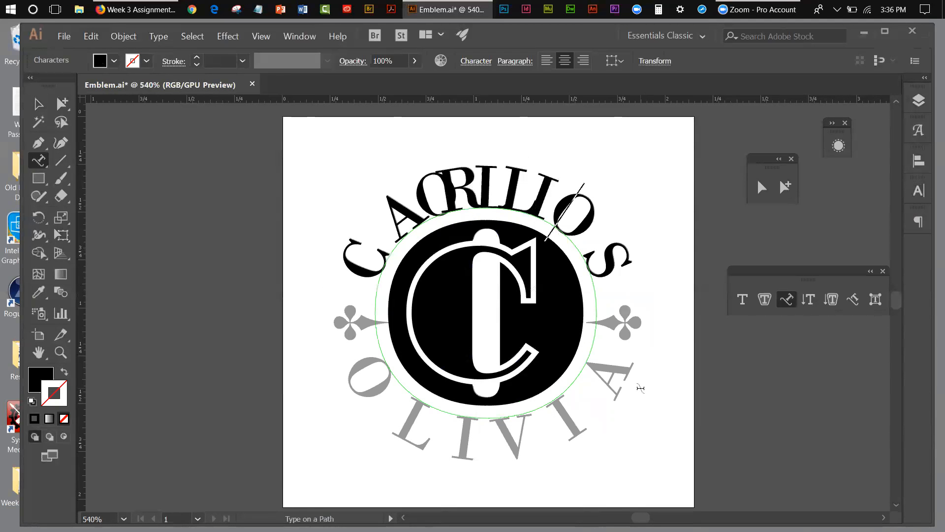
type("VI")
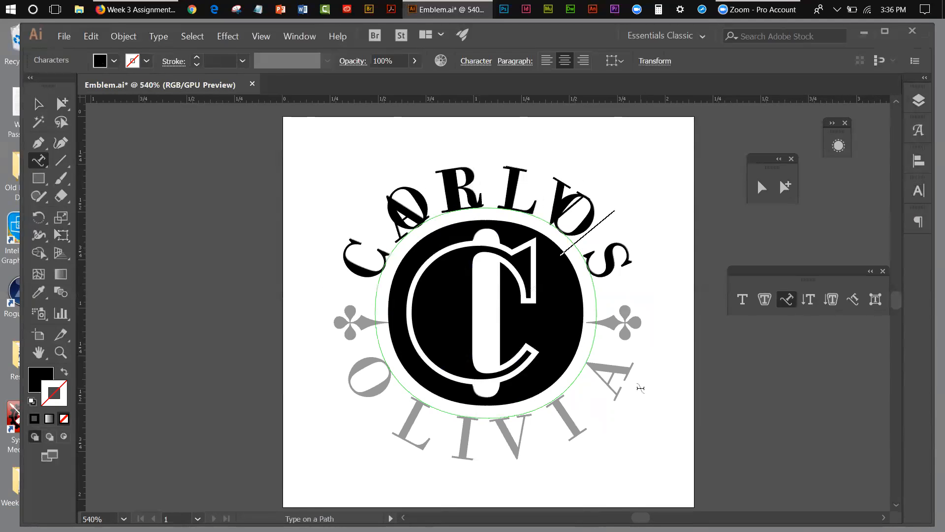
type("A")
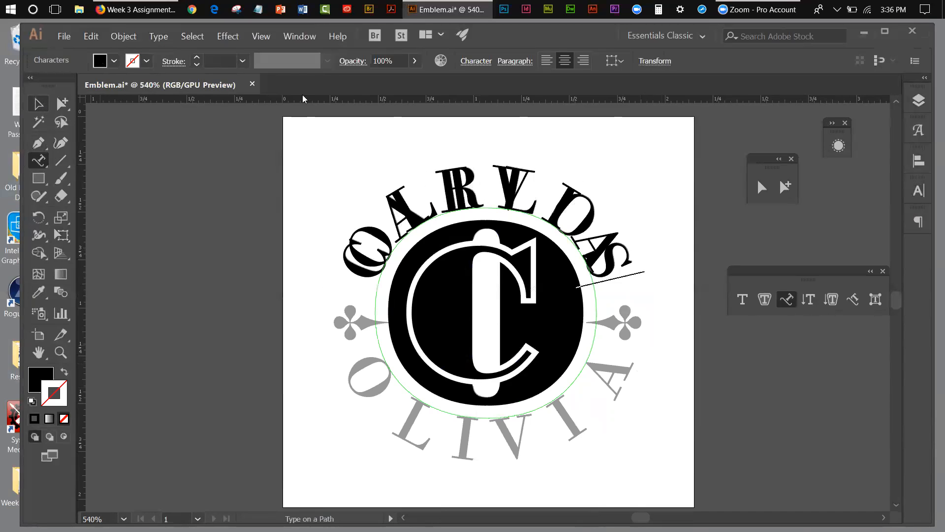
left_click(918, 222)
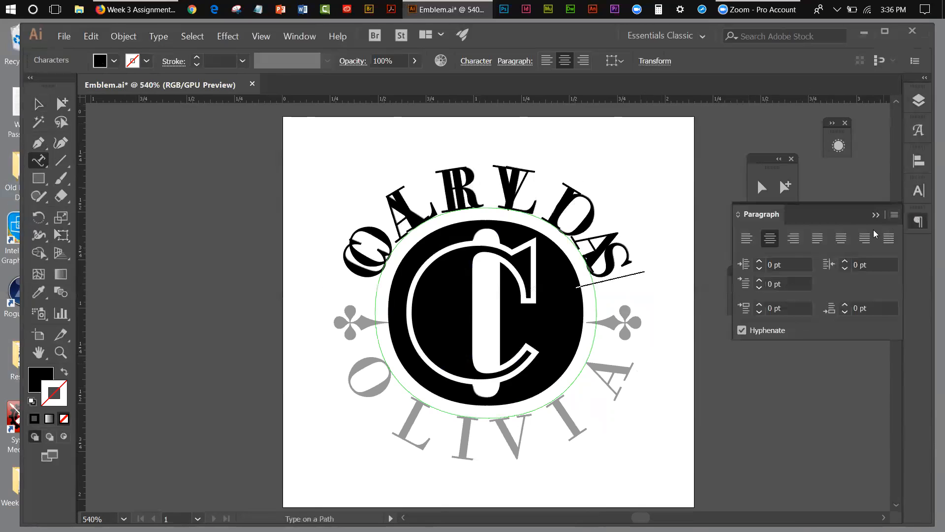
left_click(876, 215)
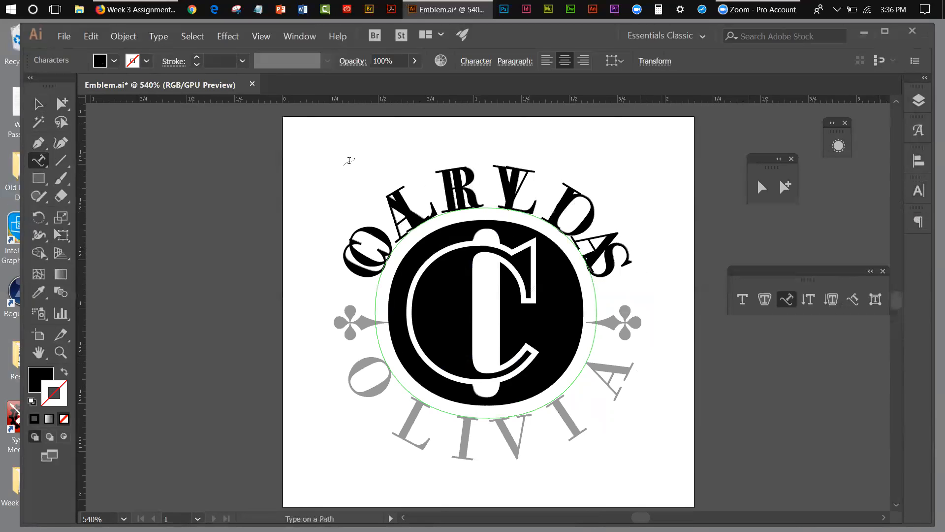
left_click(40, 109)
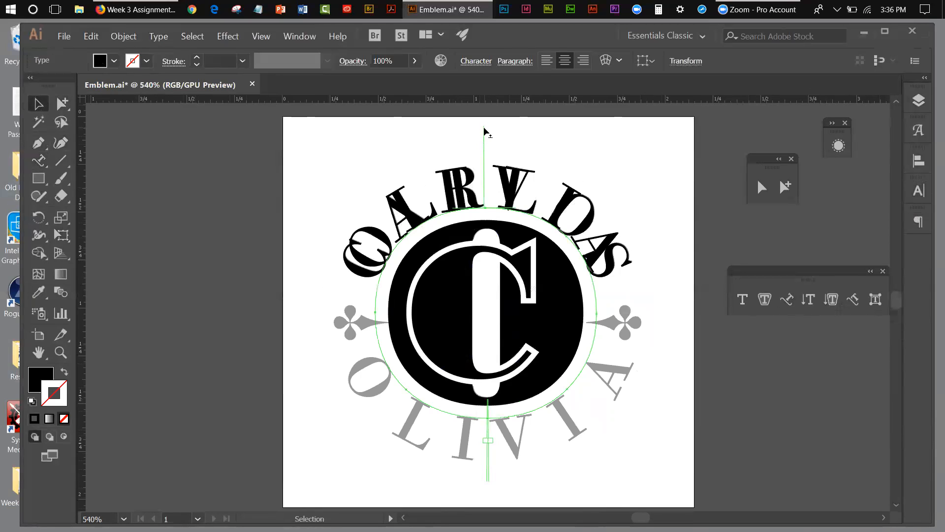
Try to slide the lower name around the ring by its path brackets, and undo the moves.
left_click_drag(485, 132, 662, 451)
left_click_drag(661, 448, 662, 461)
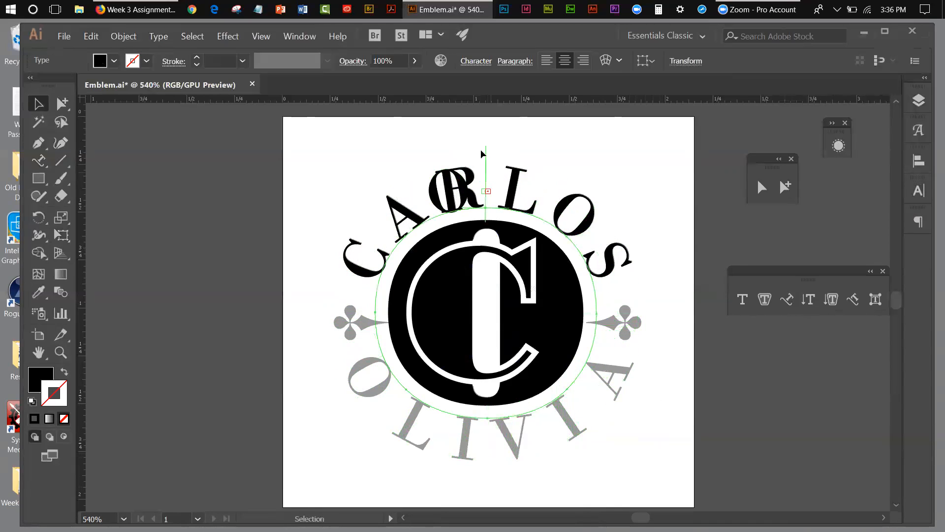
left_click_drag(491, 150, 502, 152)
left_click(91, 36)
left_click(99, 50)
left_click(91, 38)
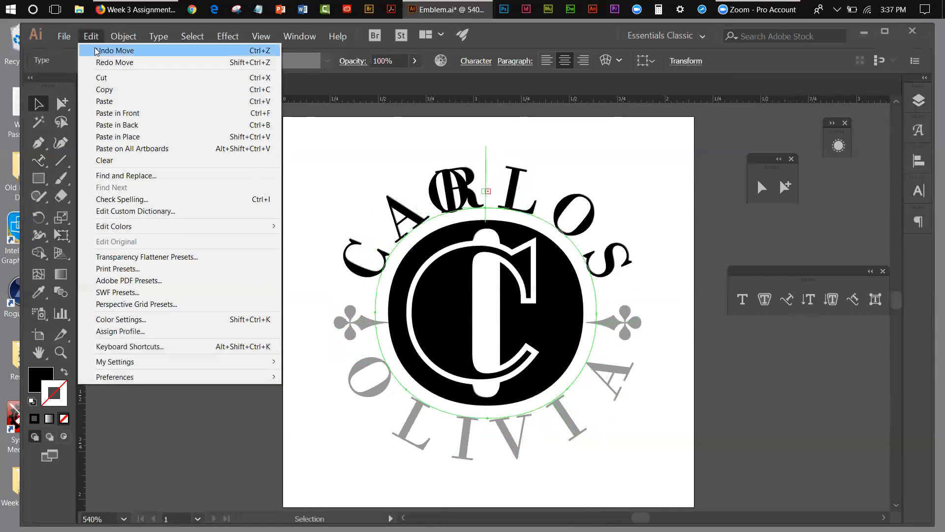
left_click(106, 51)
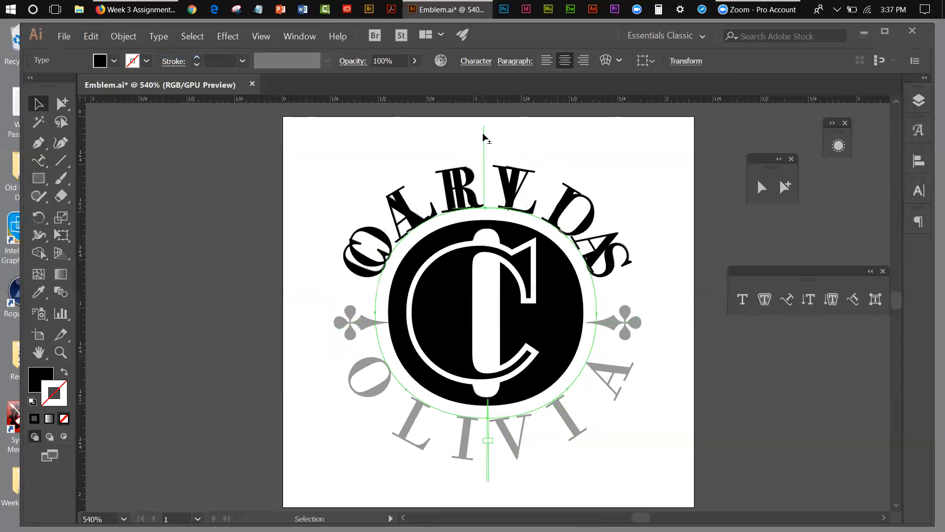
mouse_move(491, 141)
left_mouse_down()
mouse_move(536, 144)
mouse_move(494, 128)
left_mouse_up()
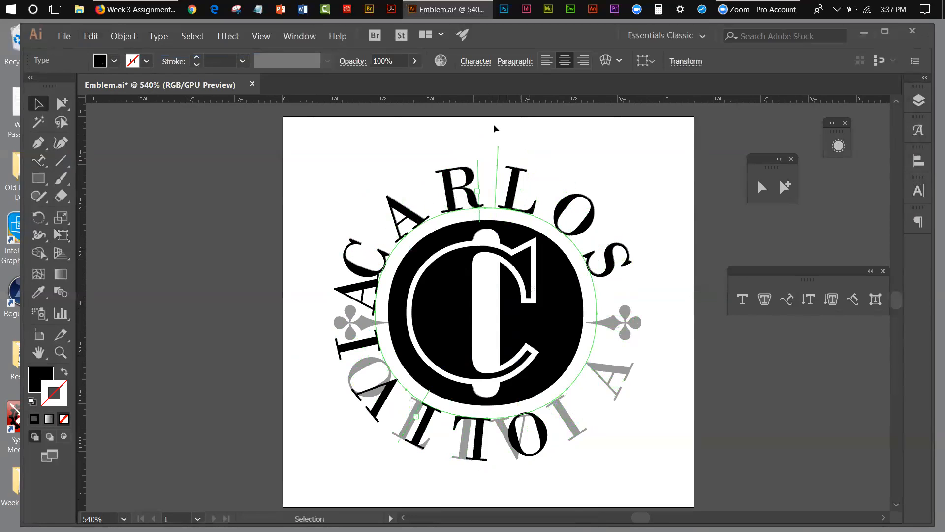
left_click(91, 39)
left_click(97, 53)
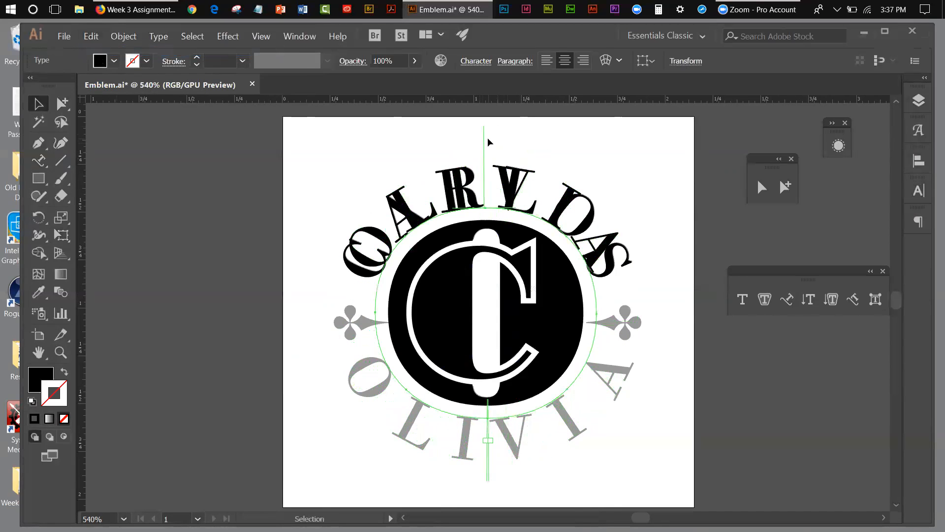
Slide the lower name around the ring to the bottom arc, centred beneath the oval, and bring up the layer list.
left_click_drag(483, 132, 439, 136)
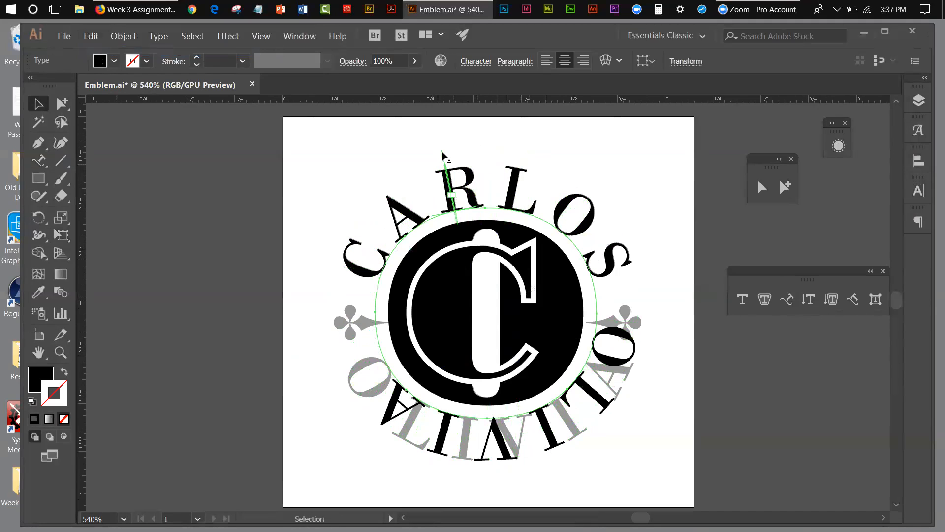
left_click_drag(442, 156, 474, 171)
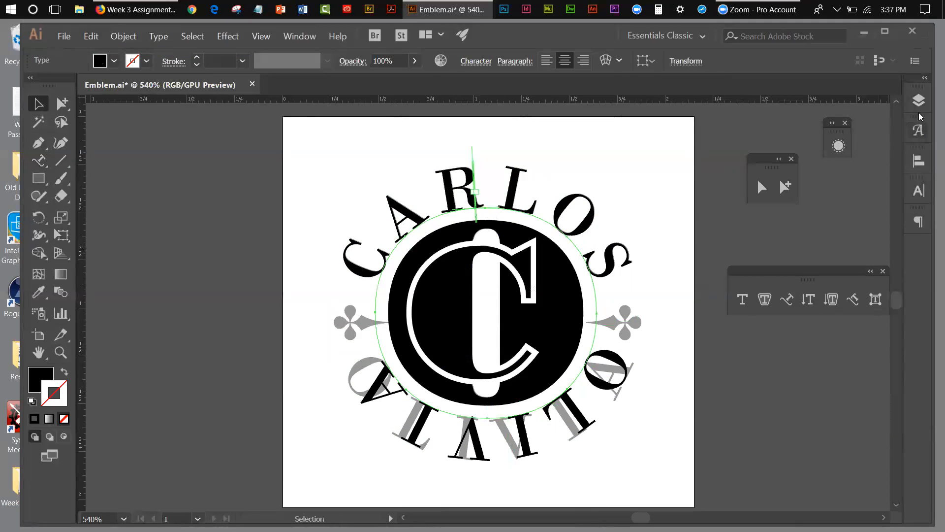
left_click(917, 97)
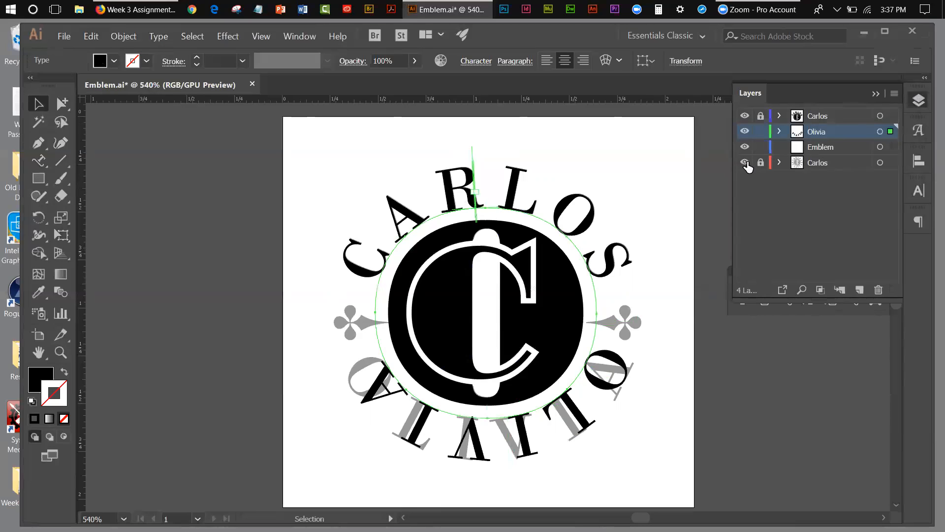
Undo the template layer's visibility change and the recent moves that slid the lower name around the ring.
left_click(745, 162)
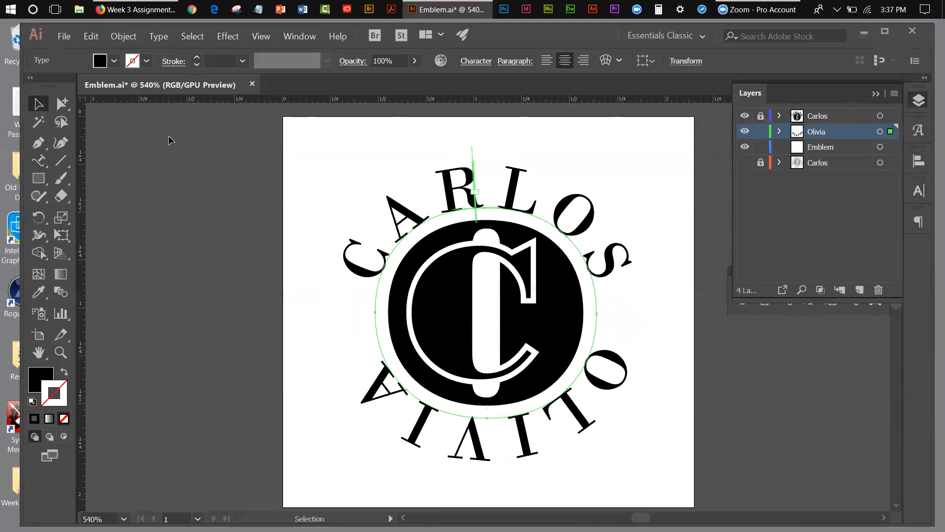
left_click(102, 40)
left_click(113, 54)
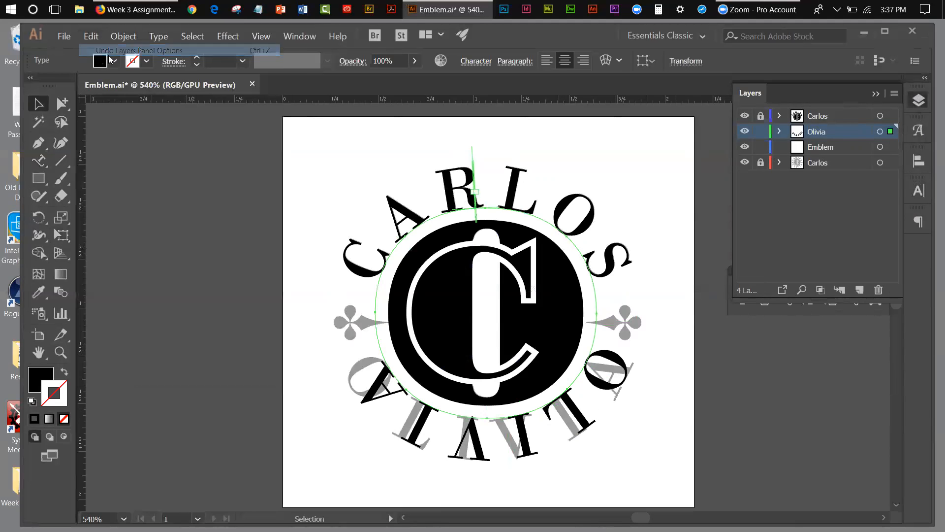
left_click(92, 37)
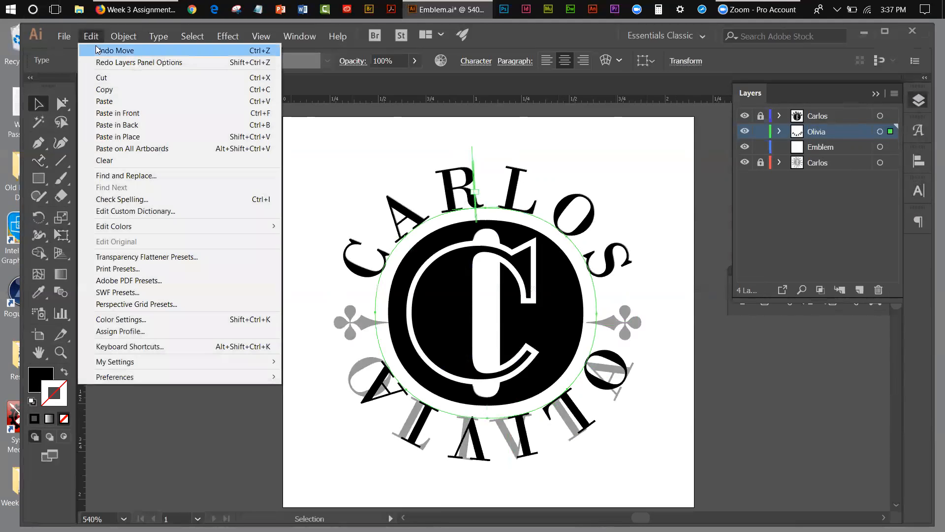
left_click(108, 50)
left_click(91, 36)
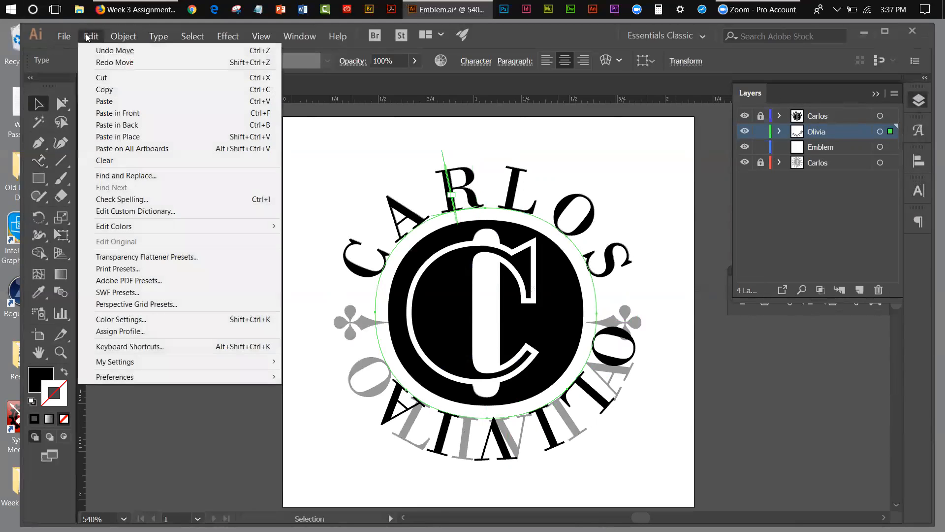
left_click(97, 51)
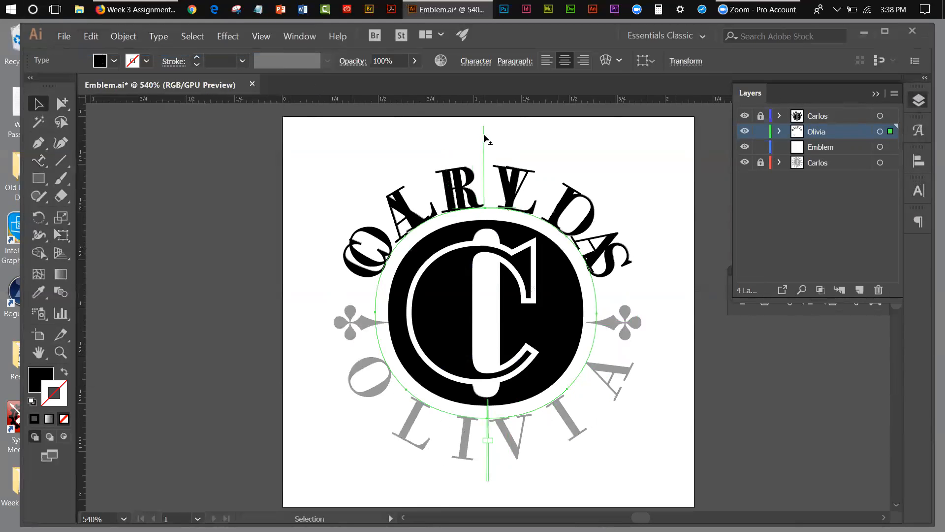
Flip the lower name to the inside of the ring so it reads upright along the bottom arc, and hide the finished monogram layer.
left_click_drag(484, 136, 483, 256)
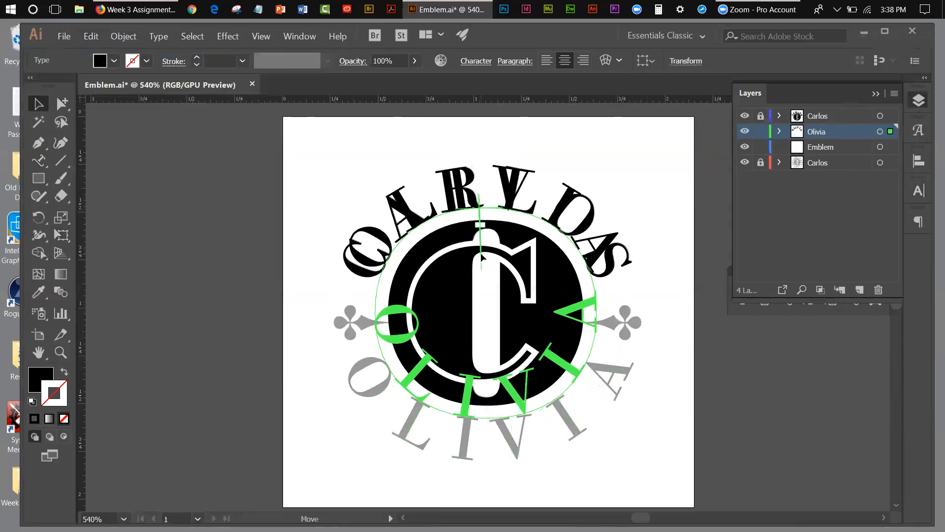
left_click_drag(482, 256, 486, 256)
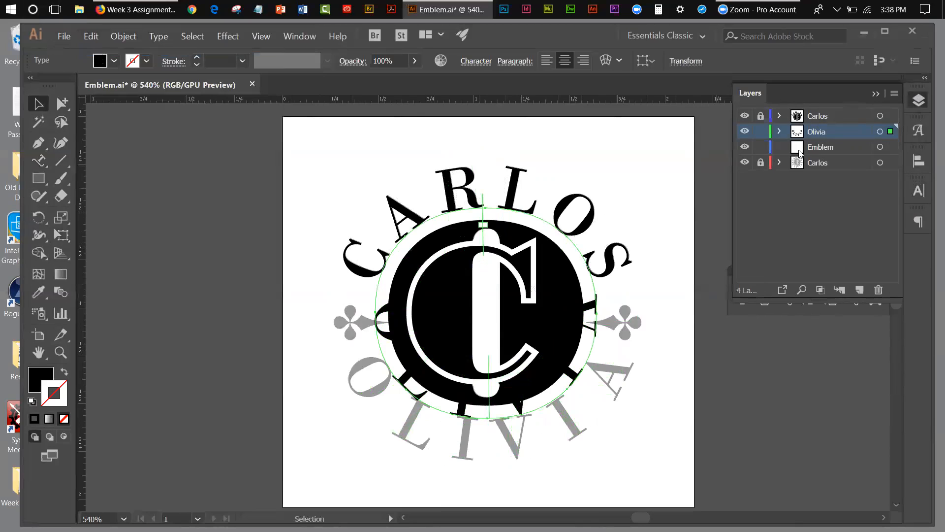
left_click(745, 117)
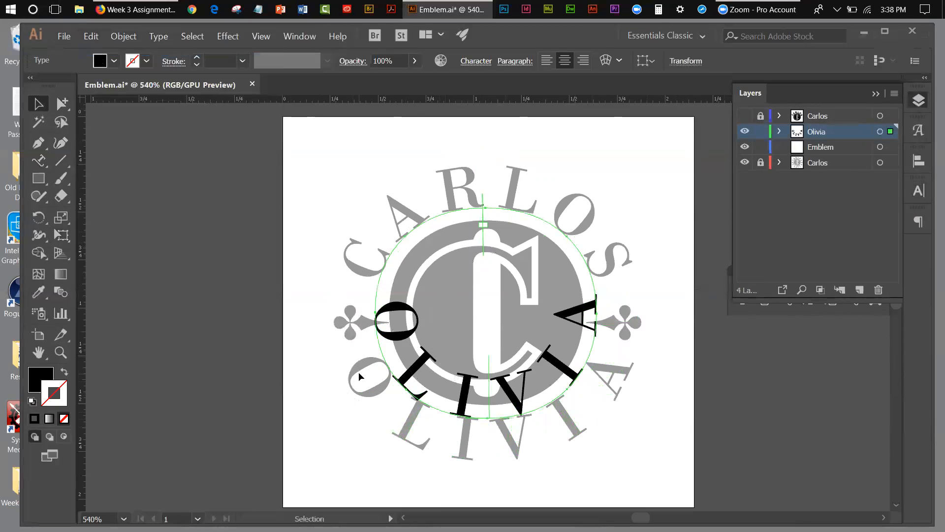
Set the lower name's baseline shift to -16 pt so its letters sit outside the ring.
left_click(910, 188)
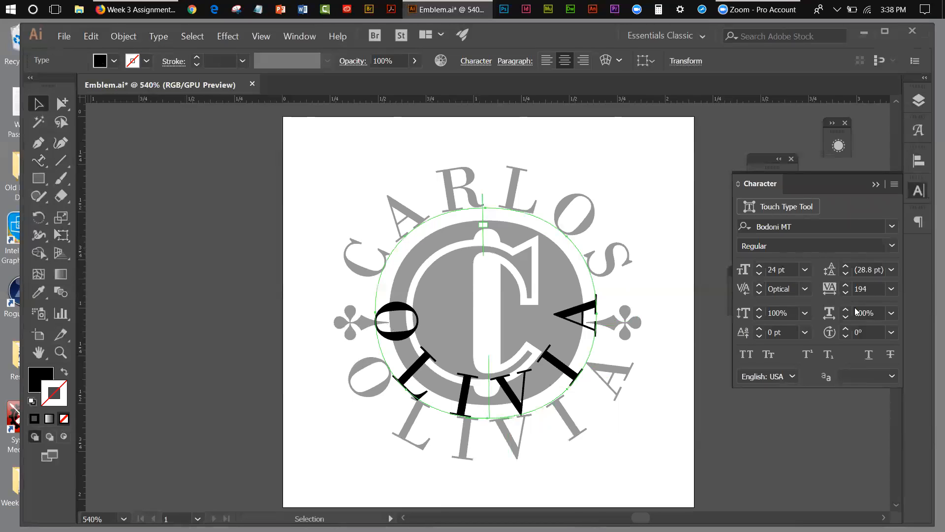
left_click(759, 329)
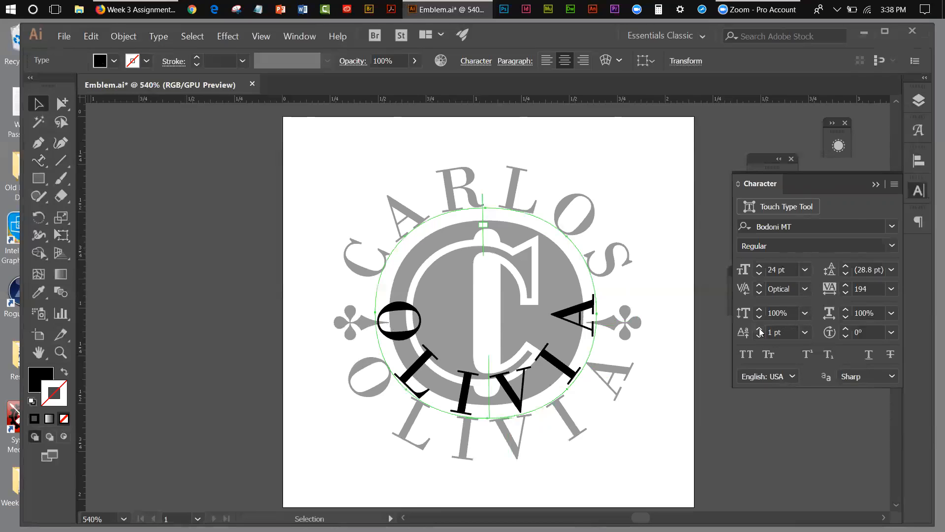
left_click(759, 336)
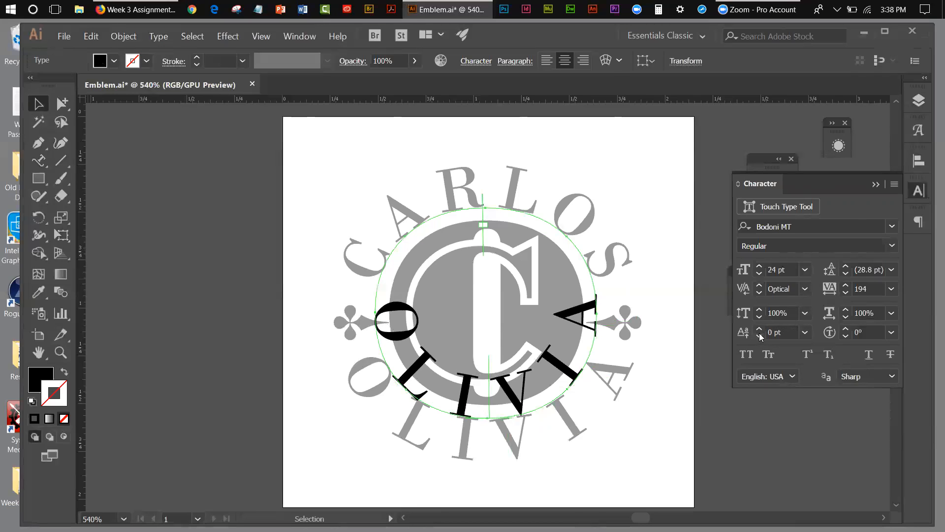
left_click(759, 336)
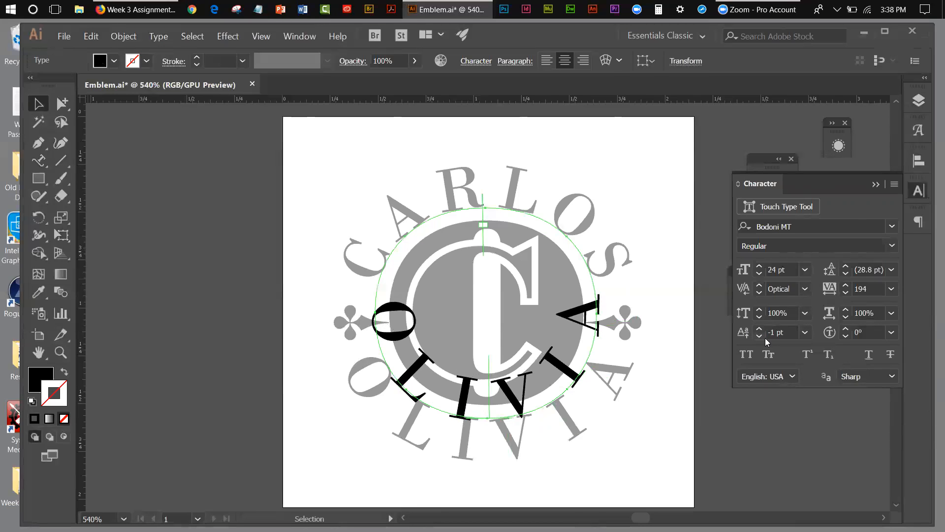
left_click(759, 336)
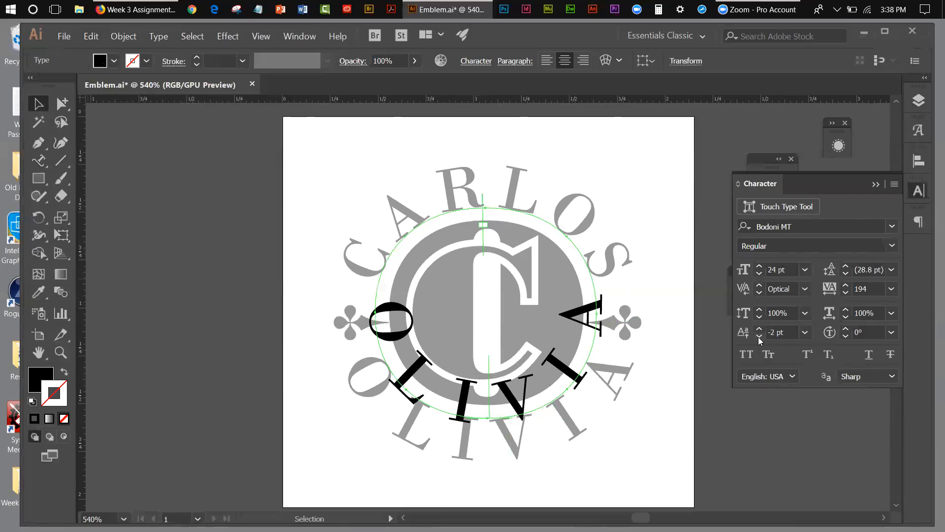
left_click(759, 336)
left_click(759, 337)
left_click(759, 337)
left_click(759, 337)
left_click(759, 336)
left_click(759, 336)
left_click(760, 337)
left_click(759, 335)
left_click(759, 336)
left_click(760, 336)
left_click(760, 335)
left_click(760, 336)
left_click(760, 336)
left_click(760, 336)
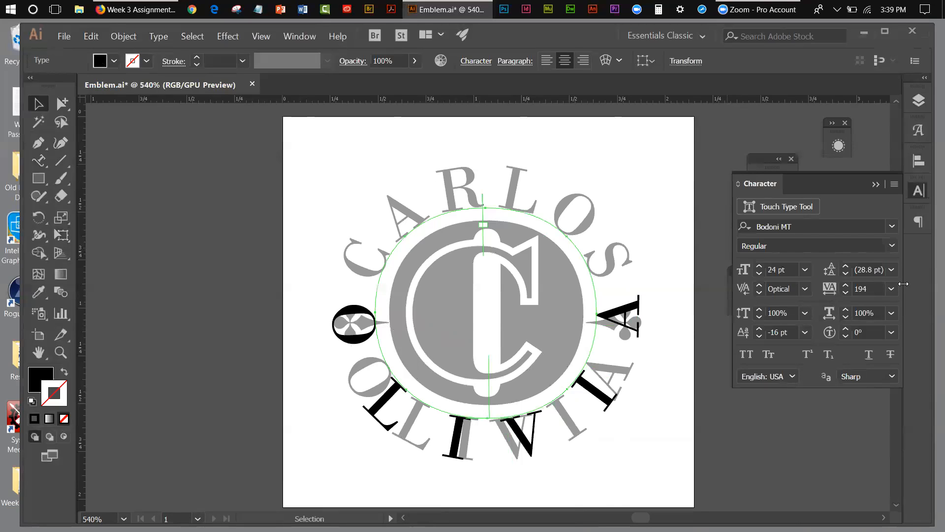
Set the lower name's tracking to -24.
left_click_drag(867, 289, 851, 288)
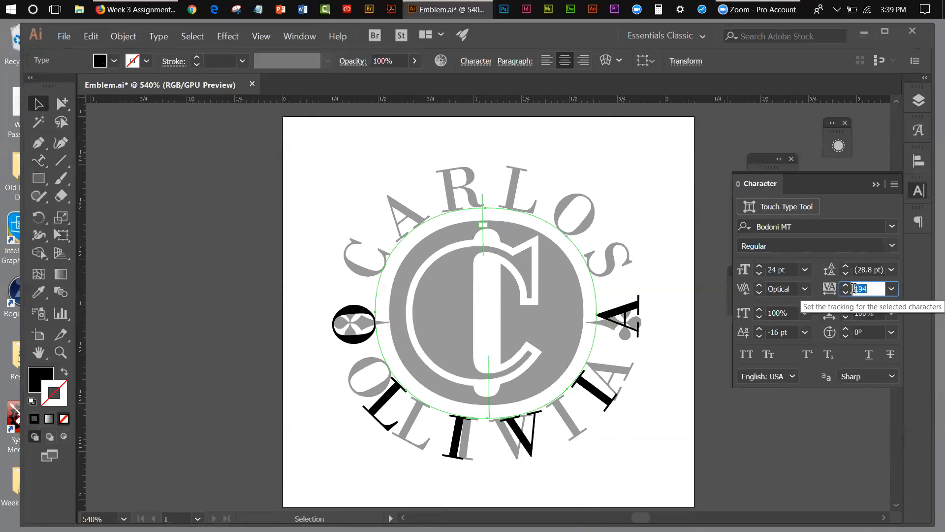
type("-")
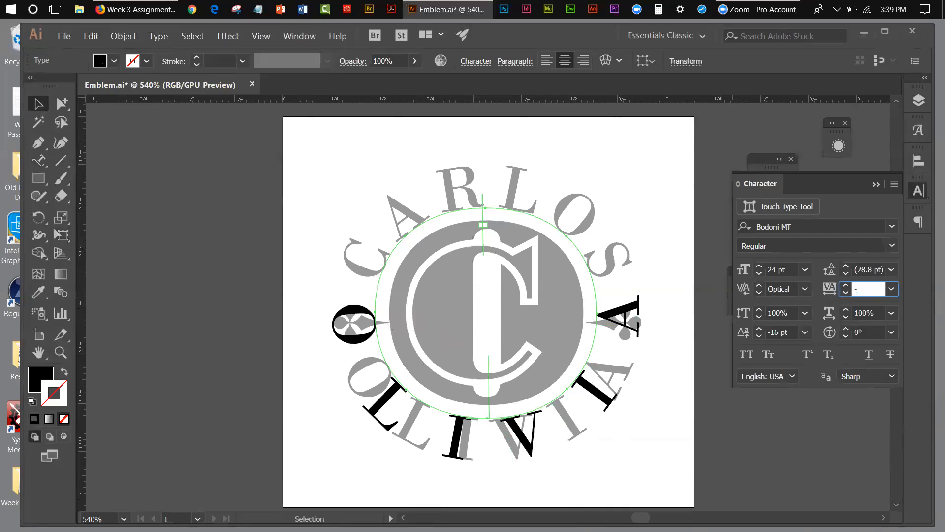
type("24")
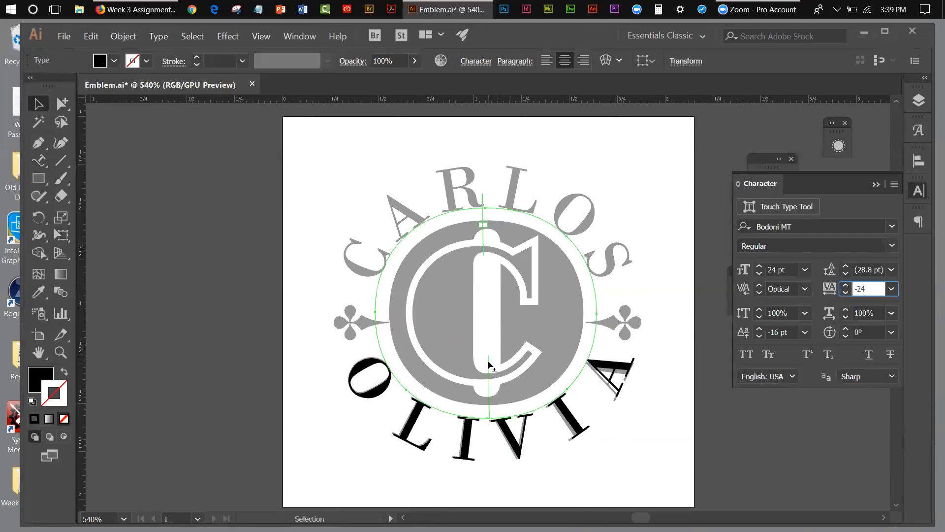
key("Return")
Nudge the lower name along the bottom arc to line up with the grey template letters, undoing the accidental flip to the top.
left_click_drag(485, 359, 488, 359)
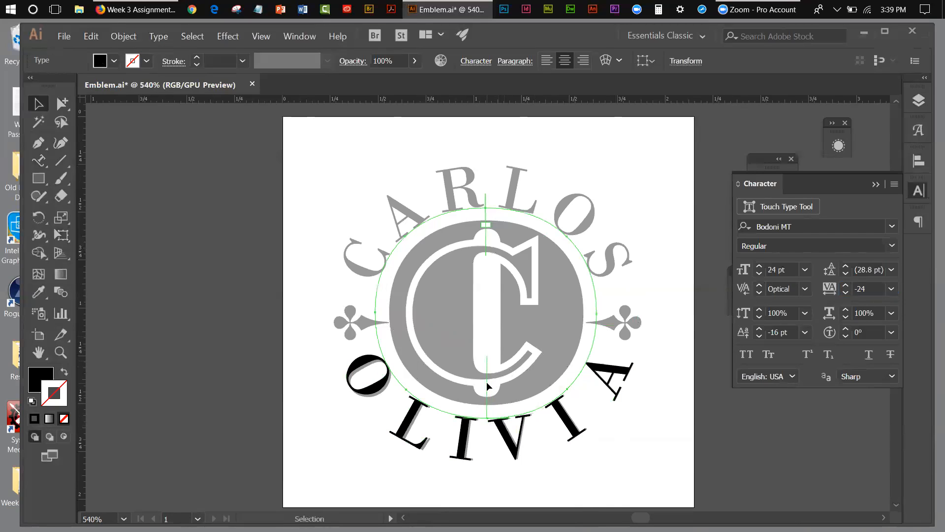
left_click_drag(488, 382, 494, 392)
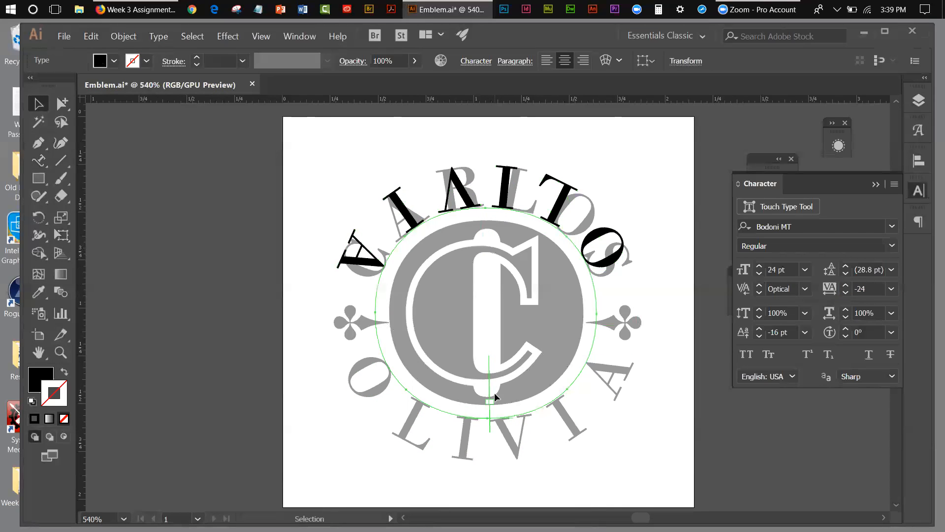
left_click(91, 37)
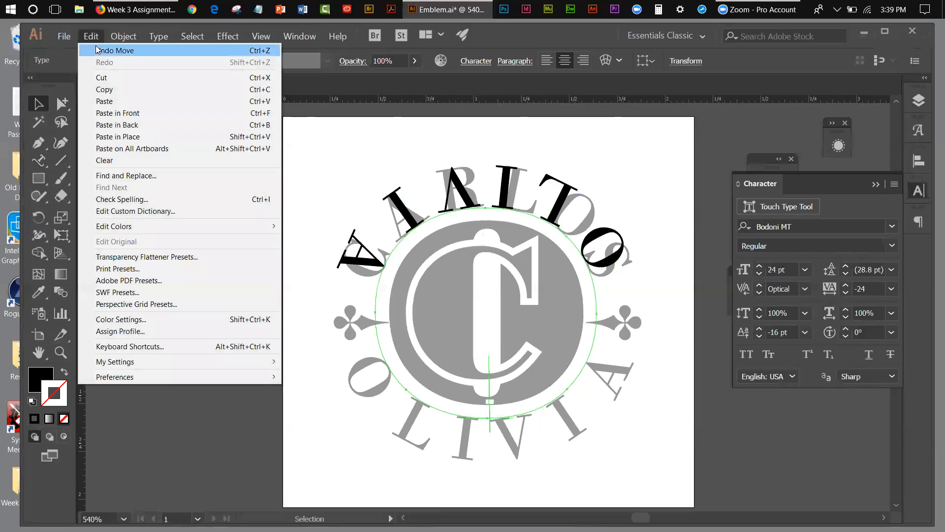
left_click(113, 50)
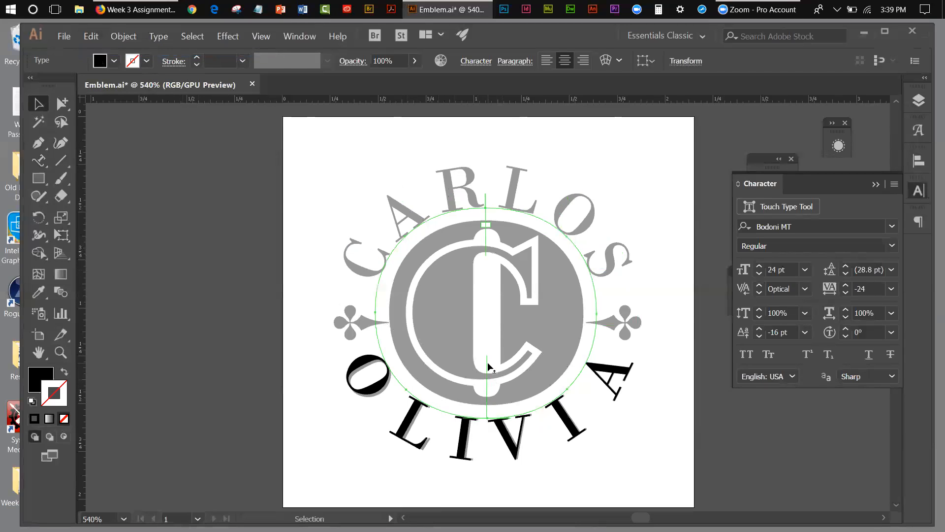
left_click_drag(487, 359, 487, 401)
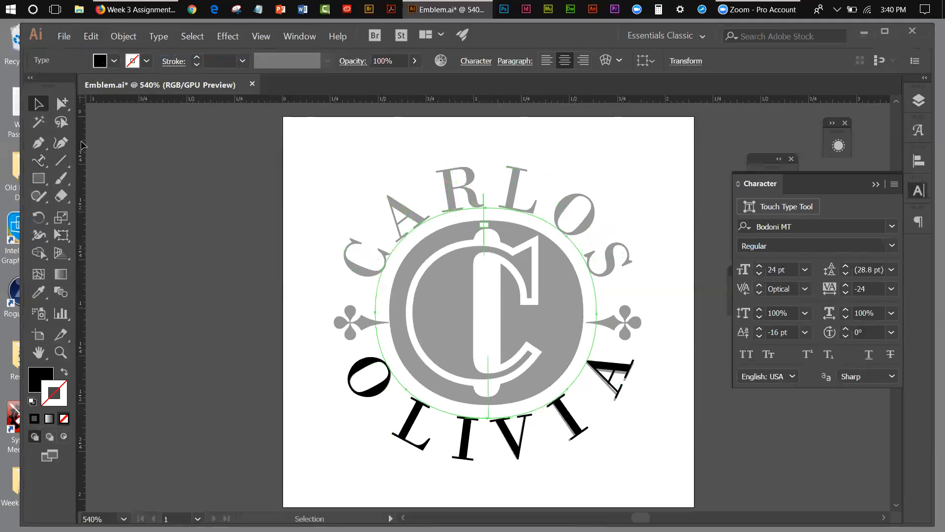
Tighten the kerning between the V and the following I in the lower name to about 2.
left_click(40, 161)
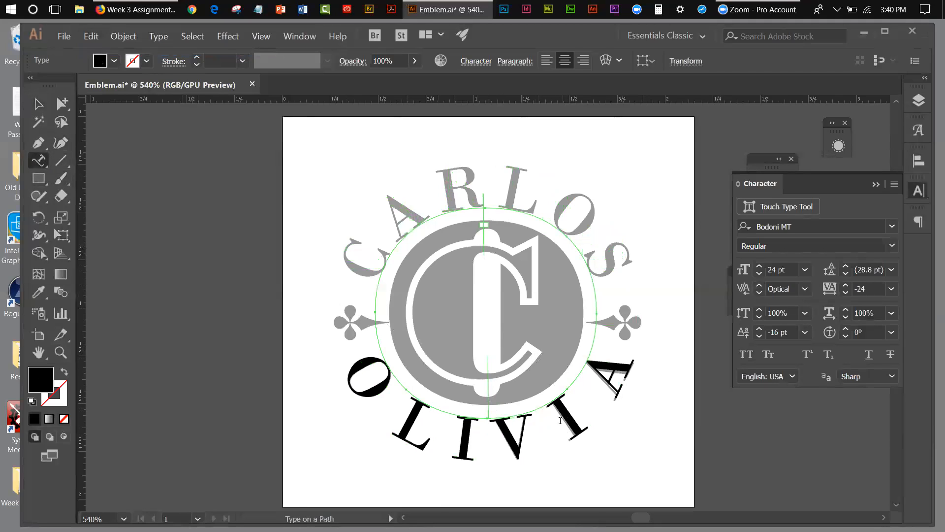
left_click(542, 410)
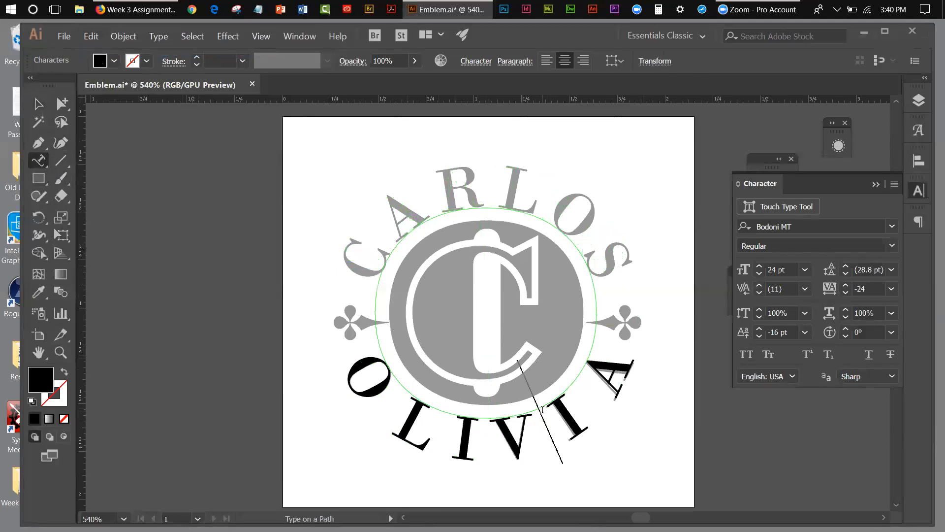
left_click(759, 293)
left_click(759, 293)
left_click(760, 293)
left_click(760, 292)
left_click(760, 293)
left_click(760, 292)
left_click(759, 293)
left_click(760, 292)
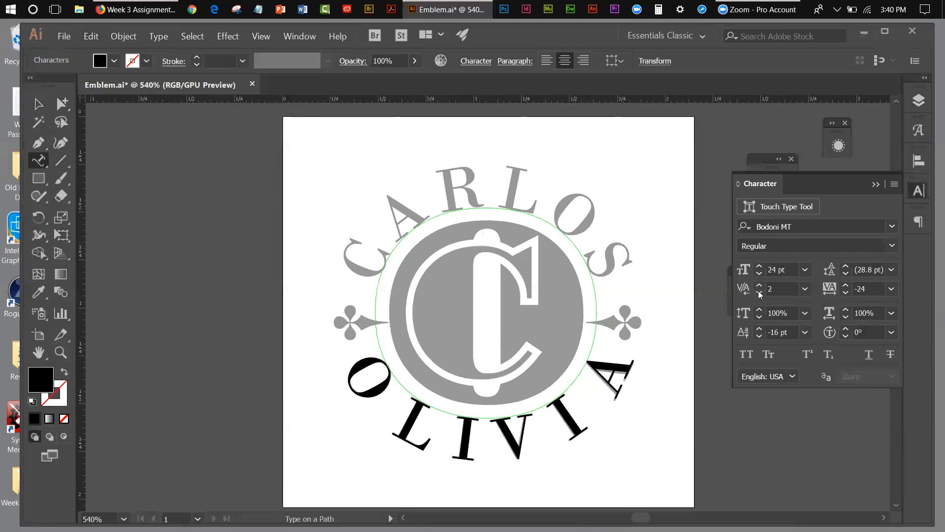
left_click(760, 292)
Tighten the kerning between the last I and the final A in the lower name to -10.
left_click(580, 379)
left_click(760, 294)
left_click(760, 294)
left_click(760, 293)
left_click(760, 294)
left_click(759, 293)
left_click(759, 293)
left_click(759, 293)
left_click(759, 293)
left_click(760, 294)
left_click(759, 293)
left_click(760, 293)
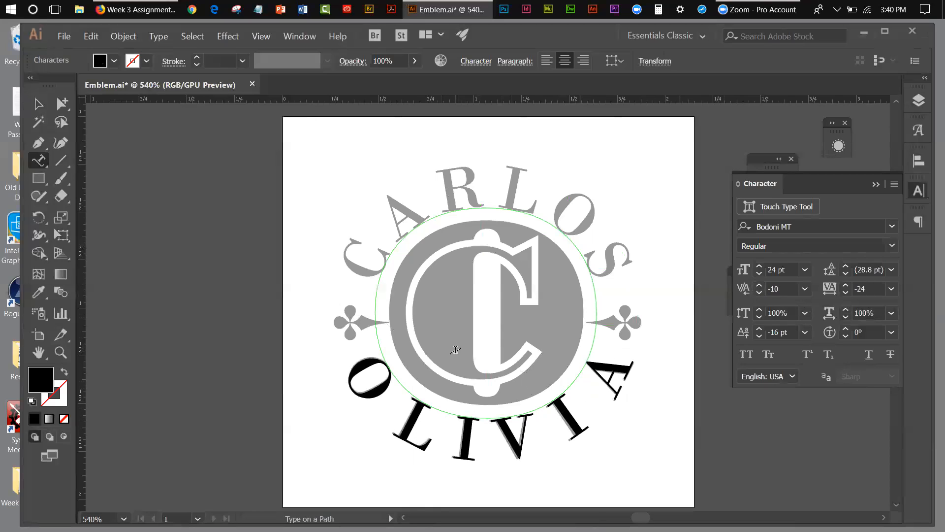
Lock the Emblem layer, hide the grey template layer, show the finished monogram layer, and deselect the type.
left_click(876, 184)
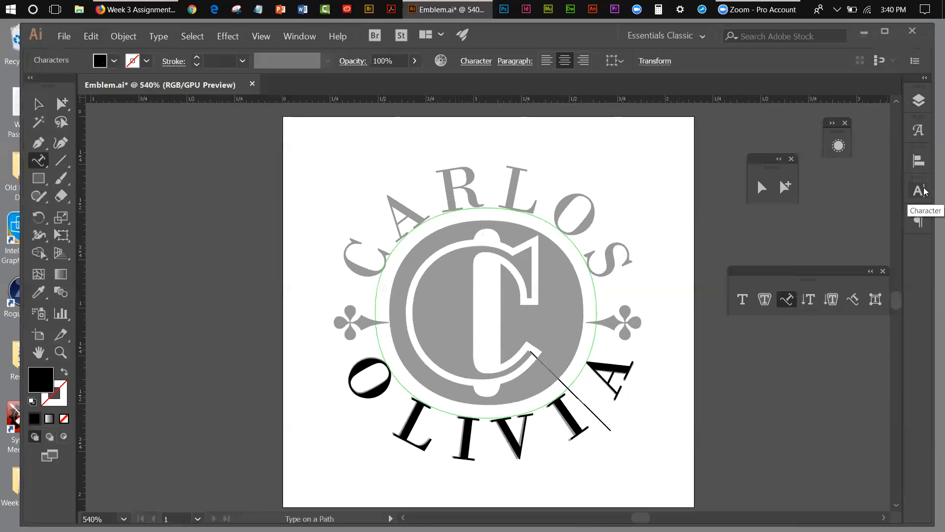
left_click(919, 102)
left_click(760, 147)
left_click(745, 162)
left_click(746, 117)
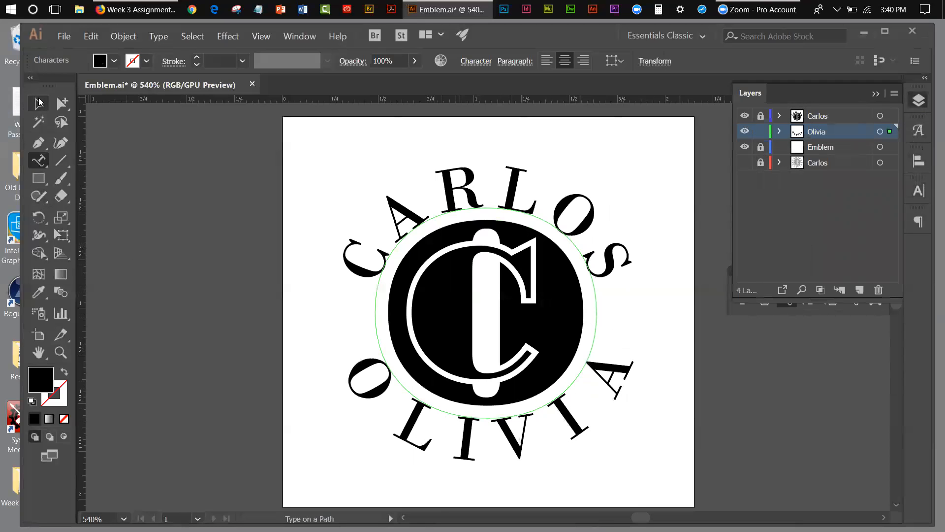
left_click(38, 102)
left_click(176, 170)
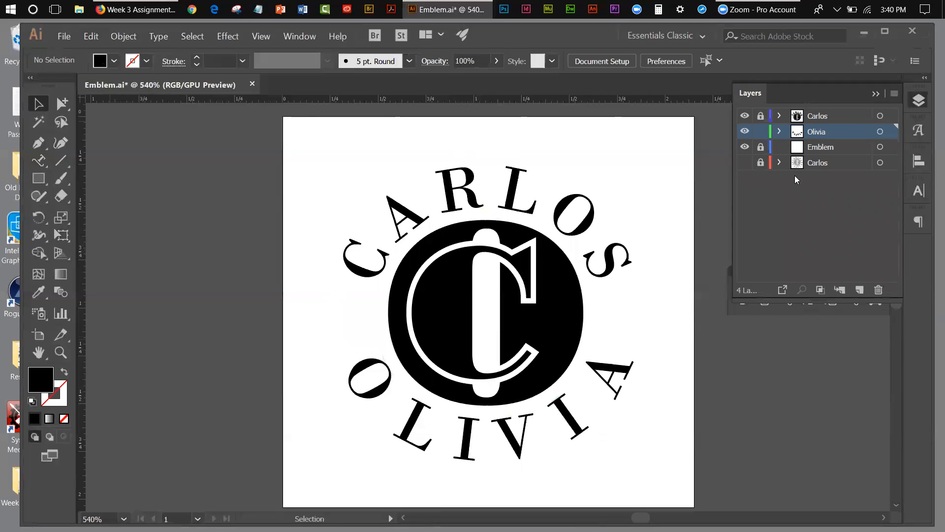
Show the grey template layer again and browse the Bodoni MT glyphs for an ornament matching the side clovers.
left_click(745, 163)
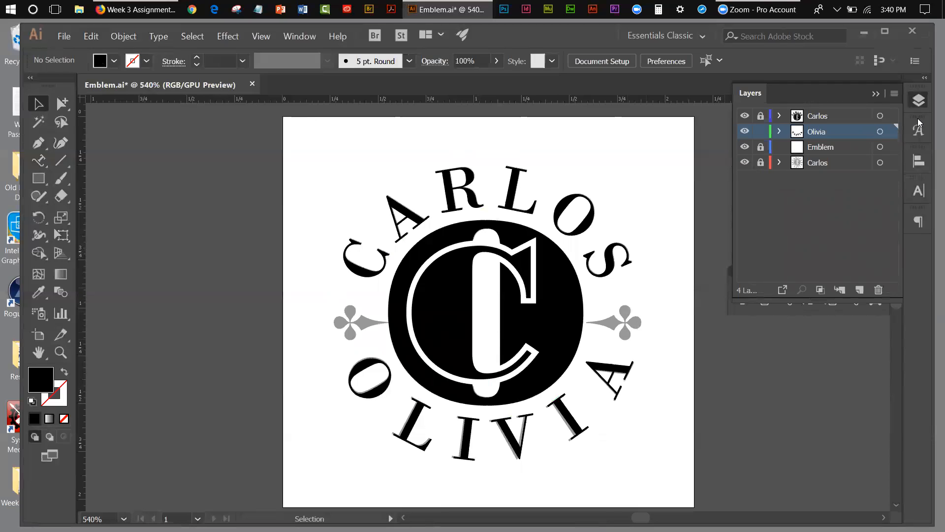
left_click(918, 130)
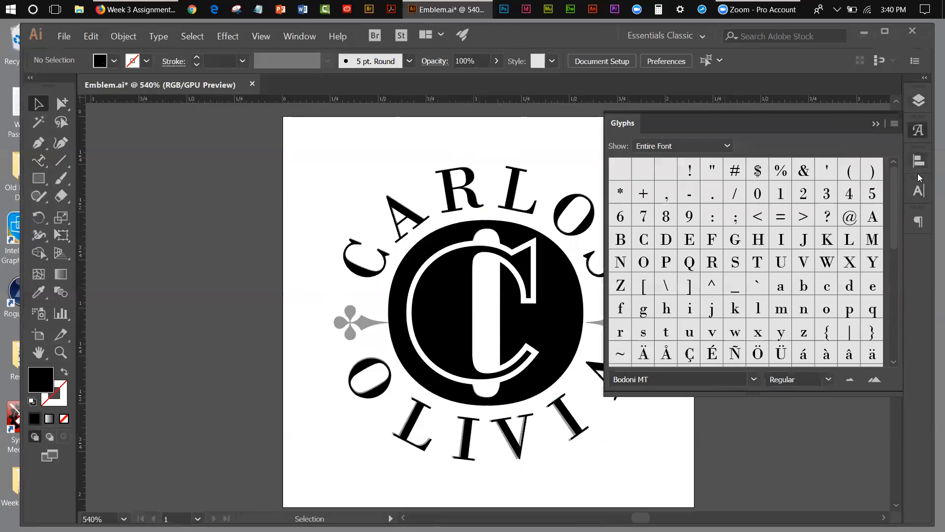
left_click_drag(896, 198, 898, 215)
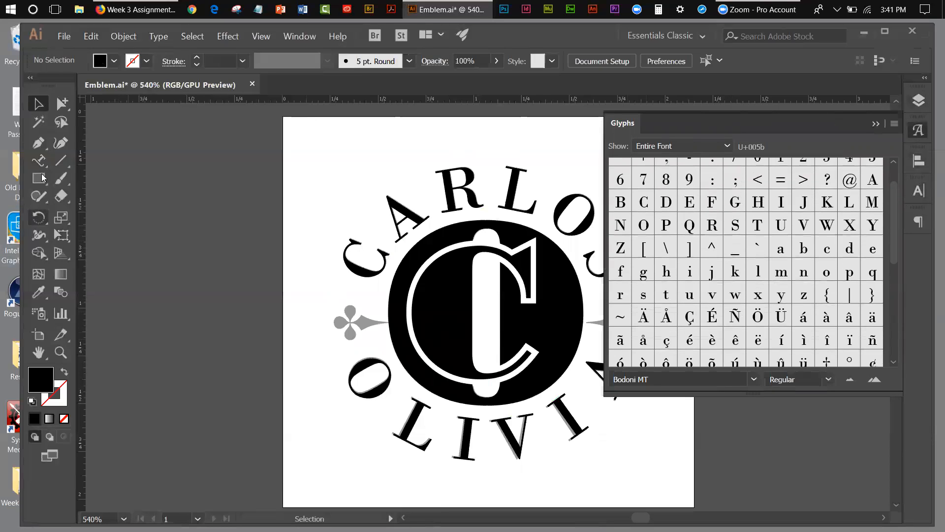
Place new point type near the artboard's upper-left corner and set its Bodoni MT style to Bold.
left_click_drag(43, 168, 113, 158)
left_click(310, 152)
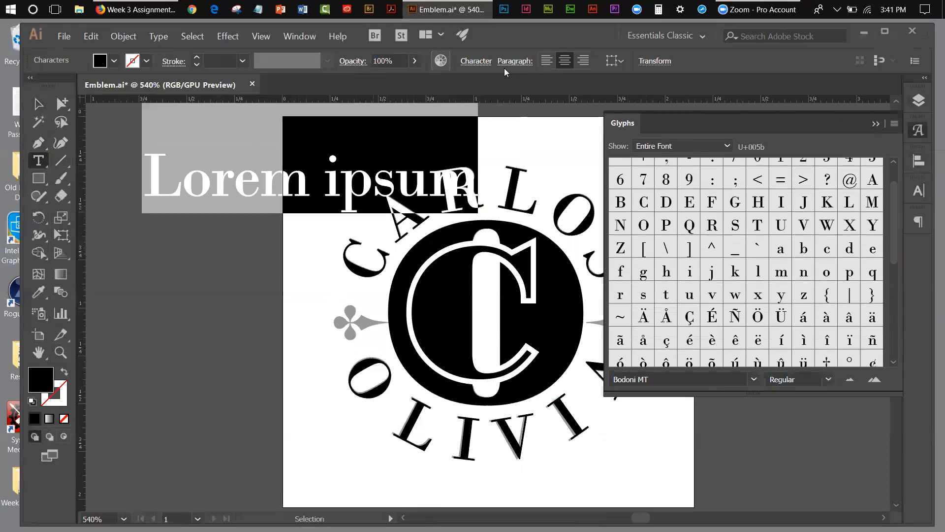
left_click(928, 193)
left_click(891, 245)
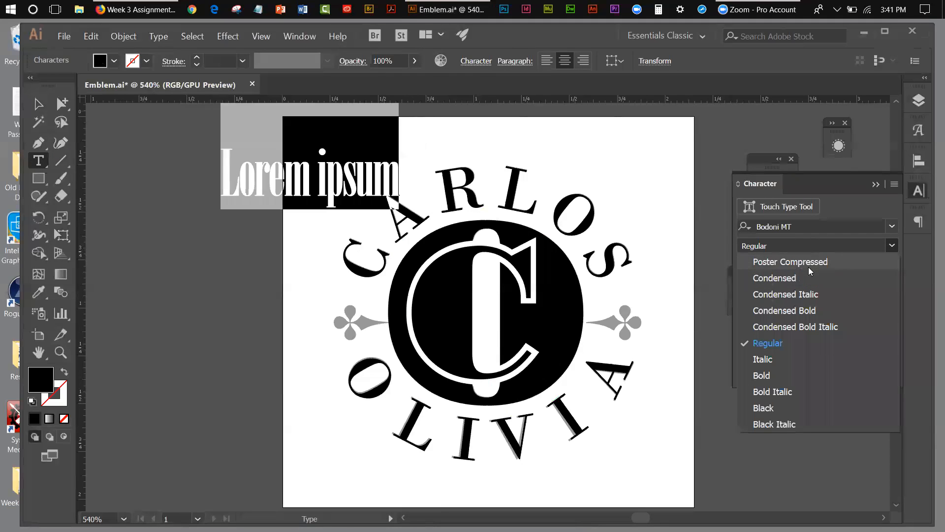
left_click(773, 374)
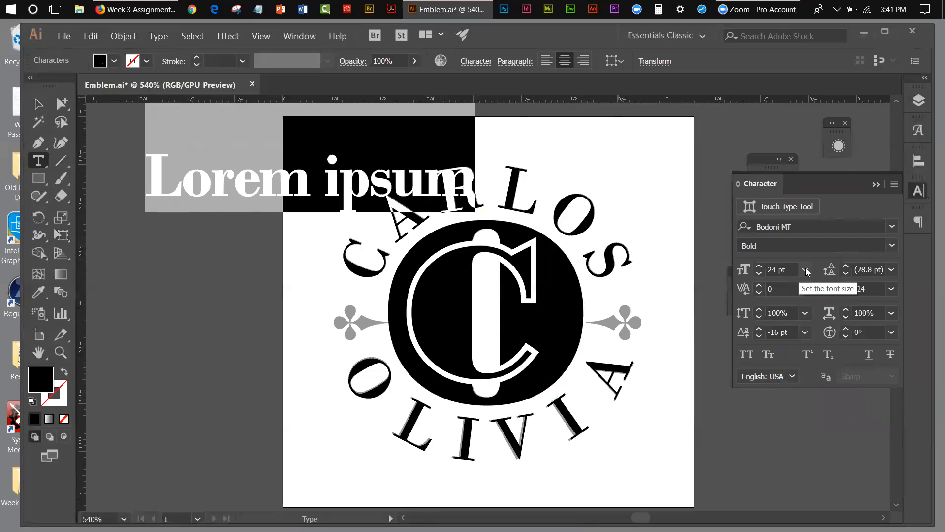
Reduce the placeholder type's font size to 18 pt.
left_click(759, 274)
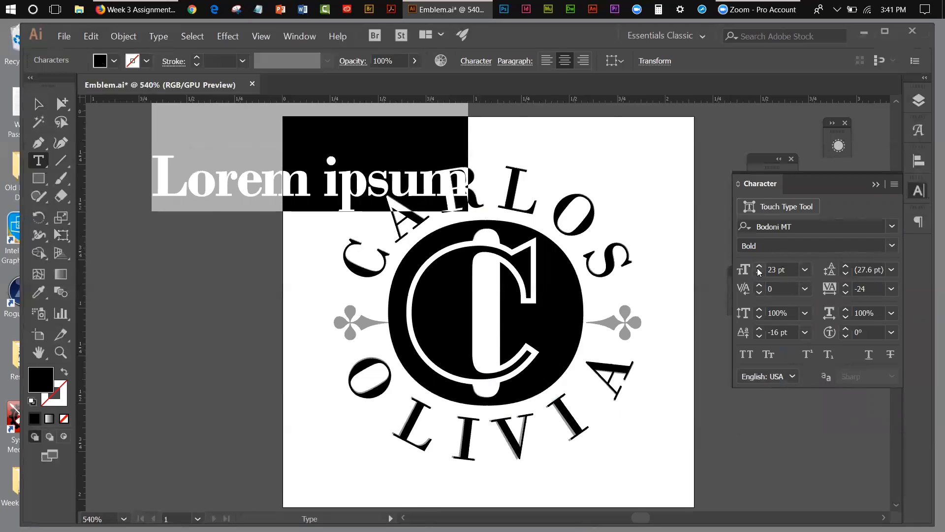
left_click(759, 274)
left_click(759, 274)
left_click(759, 274)
left_click(759, 273)
left_click(759, 273)
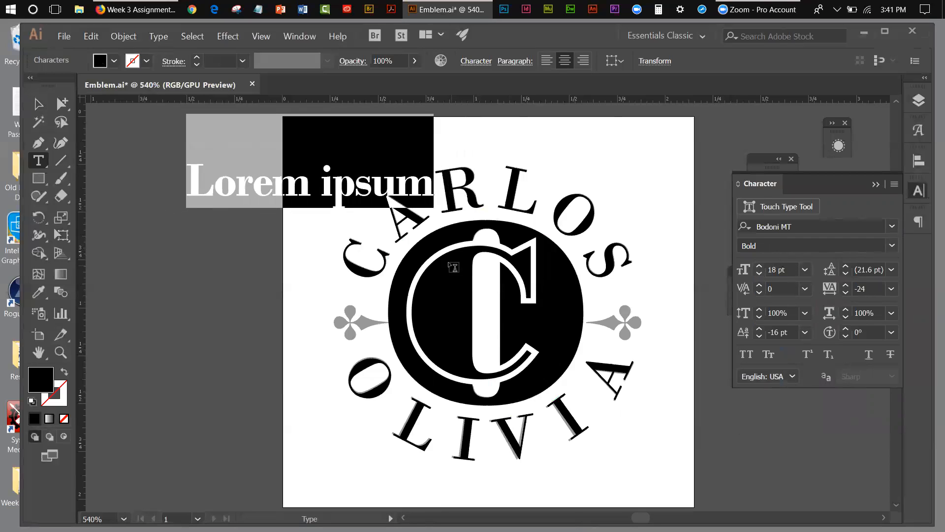
left_click(917, 189)
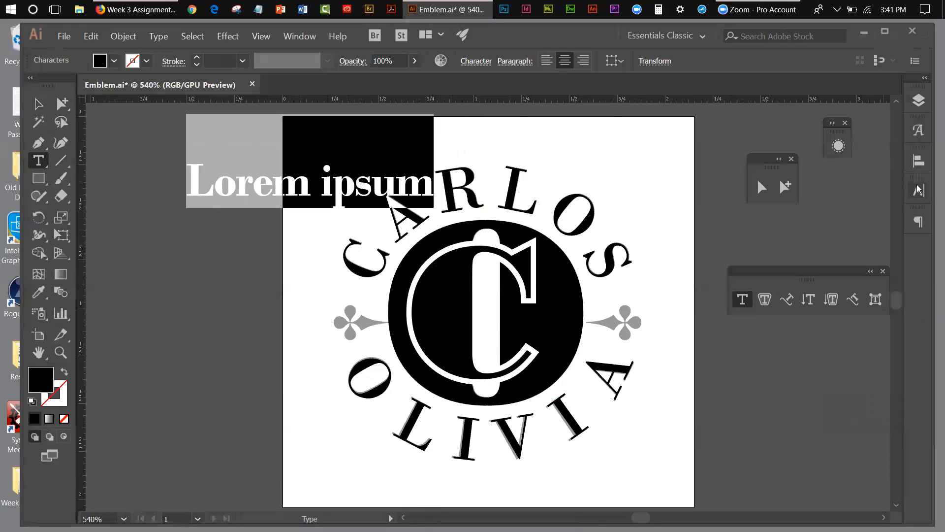
Compare the dagger glyph in Bodoni MT Regular and Bold, ending with the Bold style.
left_click(915, 132)
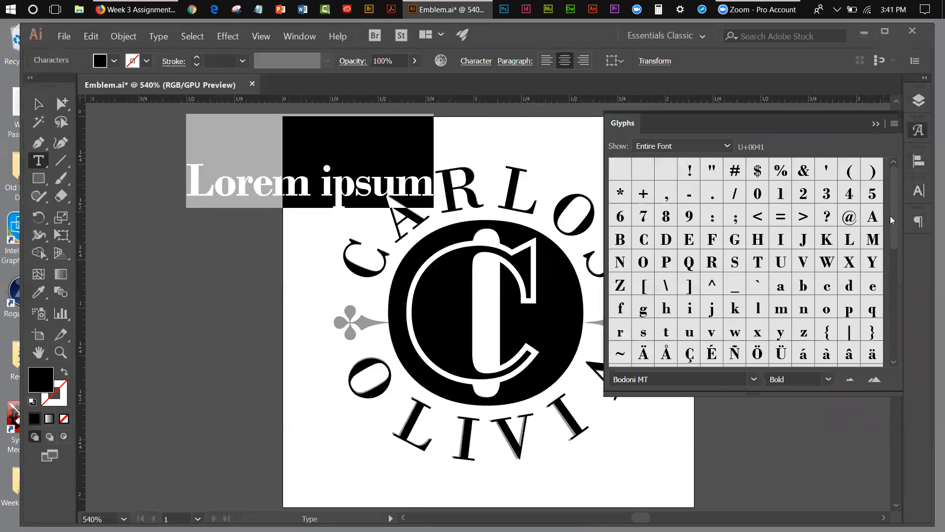
left_click_drag(893, 204, 905, 186)
left_click(754, 380)
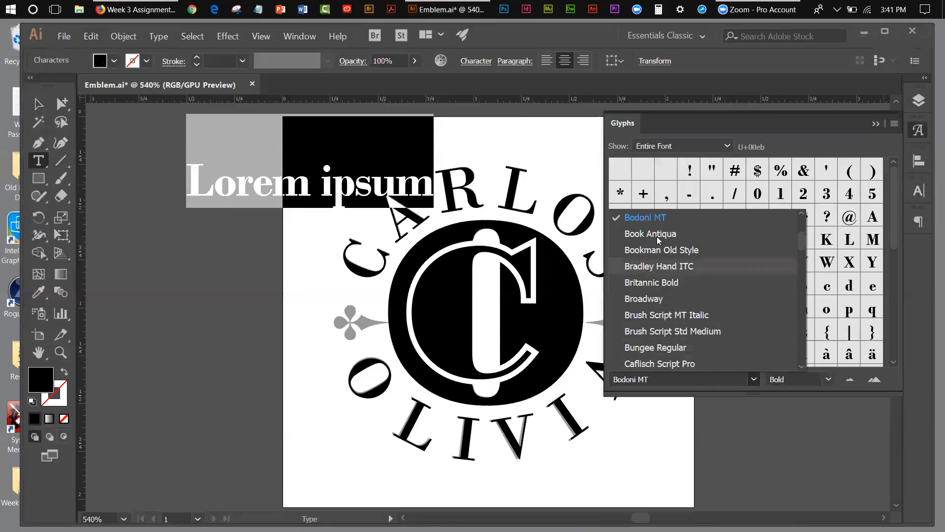
left_click(796, 127)
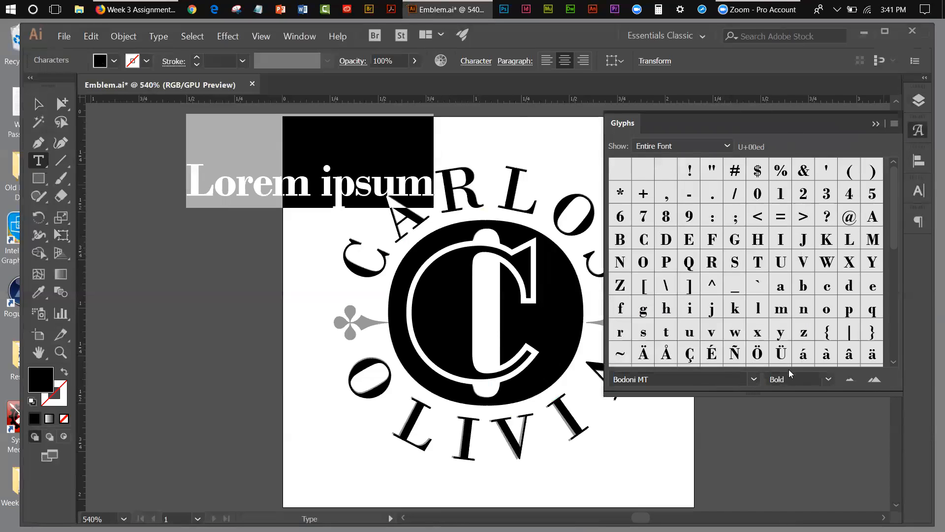
left_click(828, 380)
left_click(820, 279)
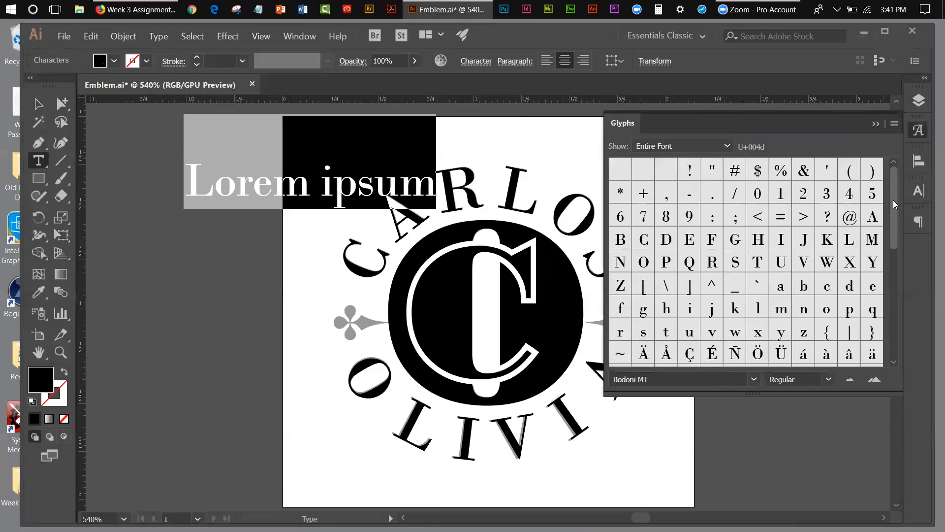
left_click_drag(893, 201, 895, 235)
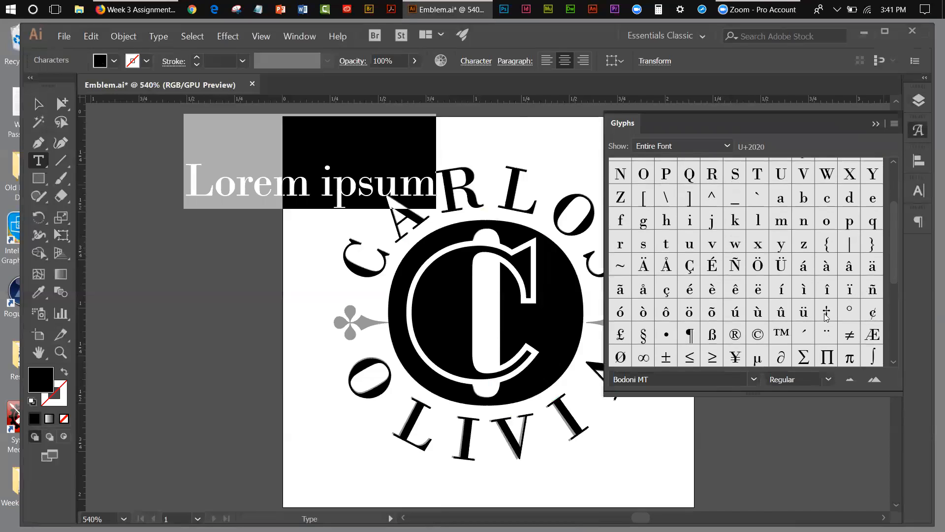
left_click(827, 380)
left_click(799, 316)
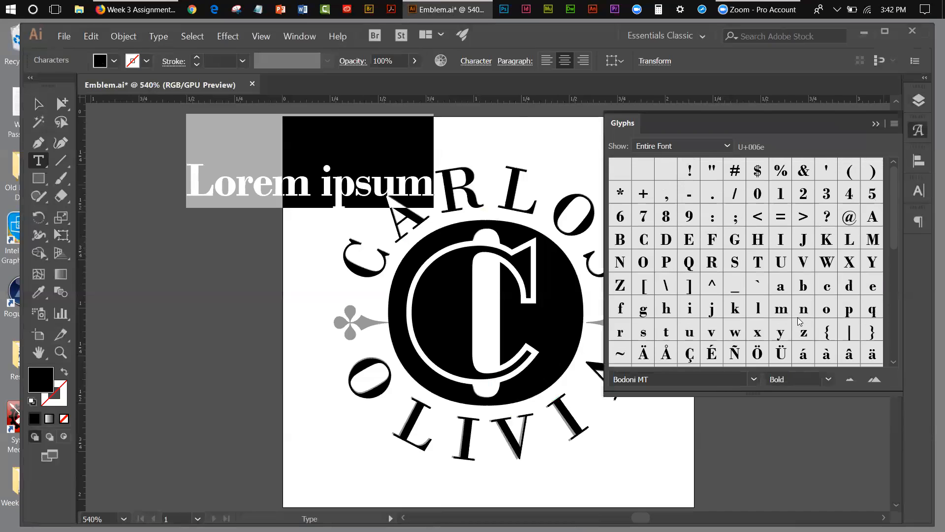
Replace the placeholder text with the Bodoni MT Bold dagger glyph and move it slightly down toward the left ornament.
left_click_drag(892, 222, 897, 269)
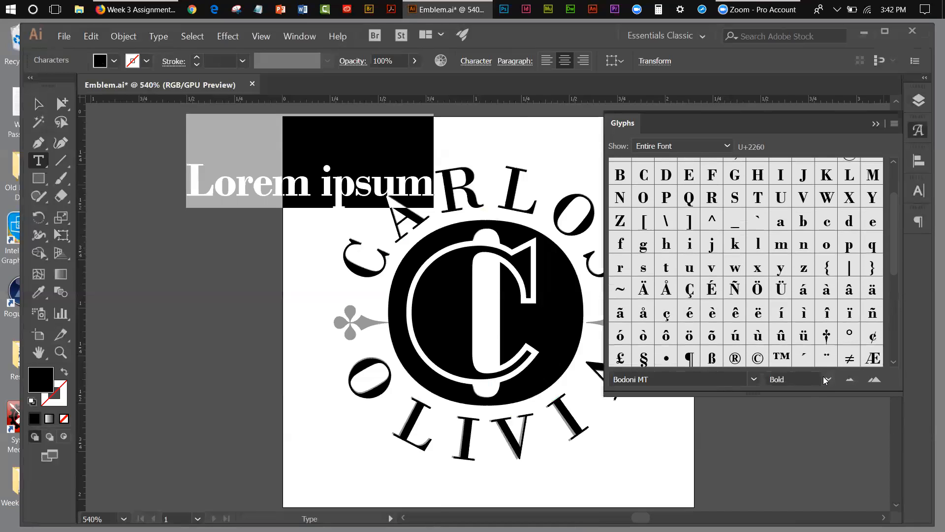
double_click(826, 336)
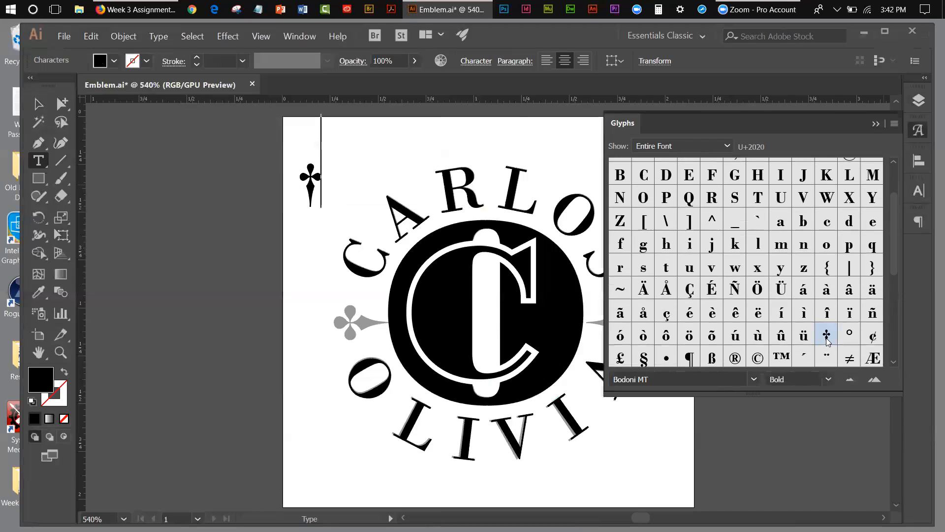
left_click(38, 103)
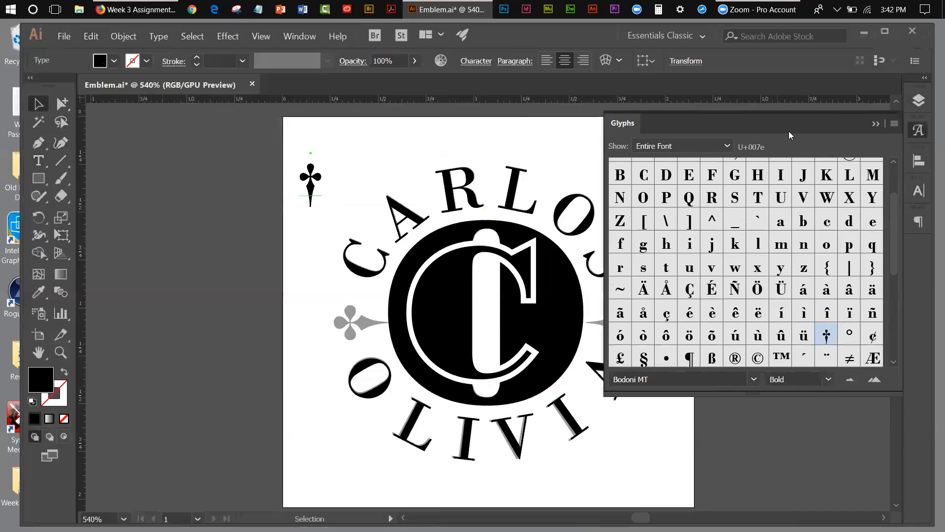
left_click(876, 123)
left_click_drag(318, 196, 337, 227)
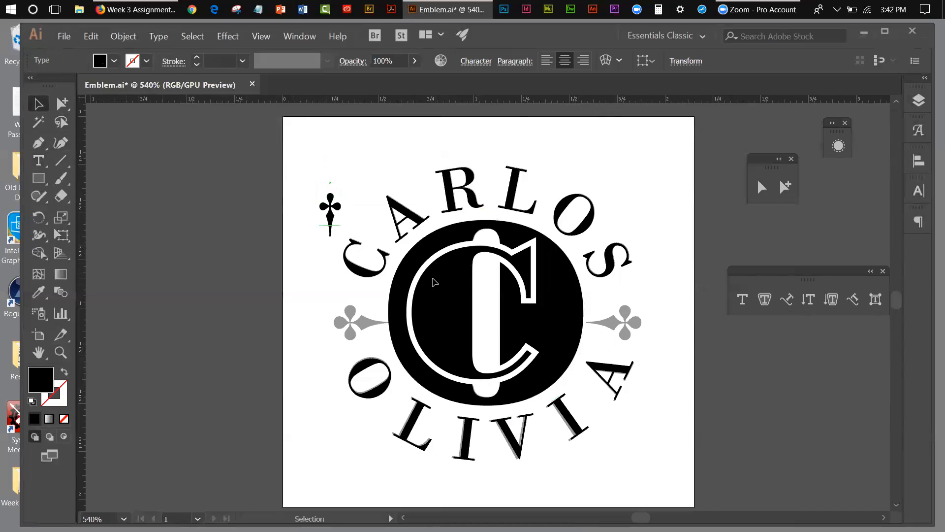
Convert the dagger glyph to outlines.
left_click(121, 41)
mouse_move(146, 40)
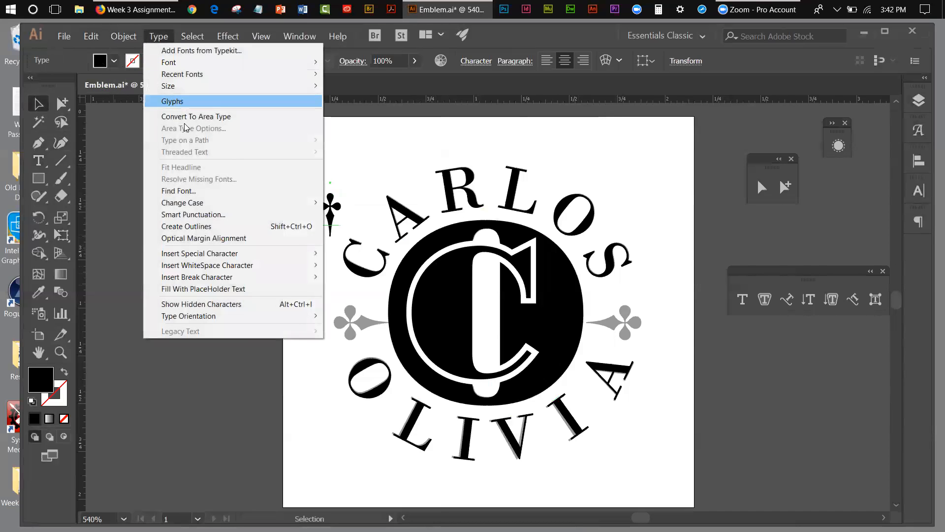
left_click(201, 227)
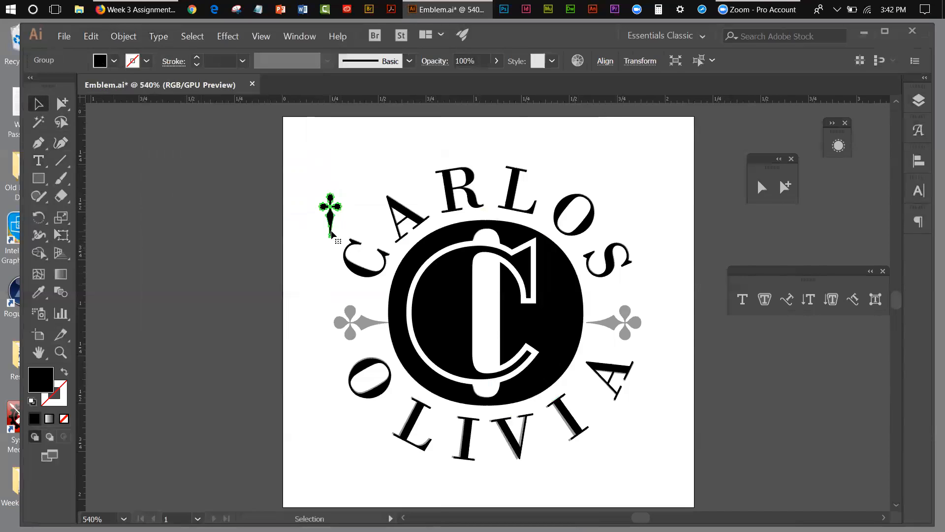
Rotate the outlined dagger 90° counterclockwise so its point faces the emblem, and place it over the left grey clover.
left_click(43, 222)
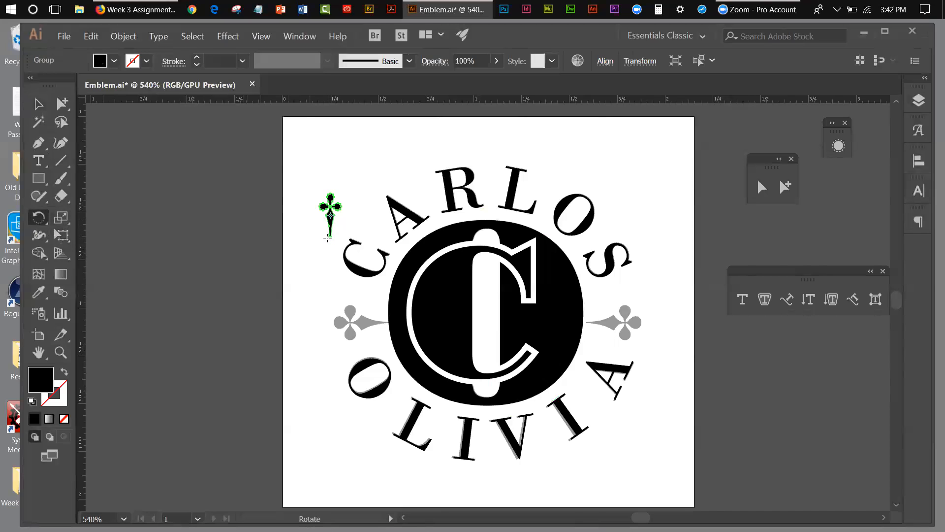
left_click_drag(330, 235, 357, 217)
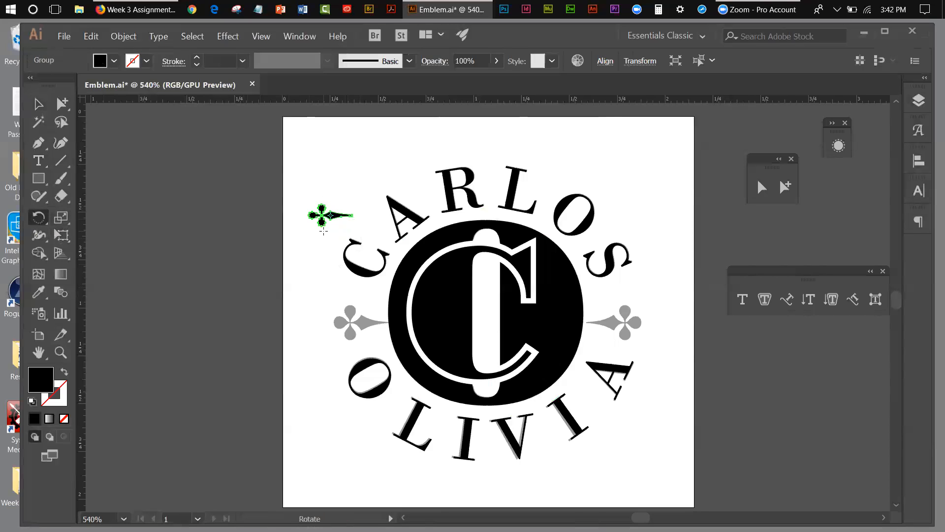
key("v")
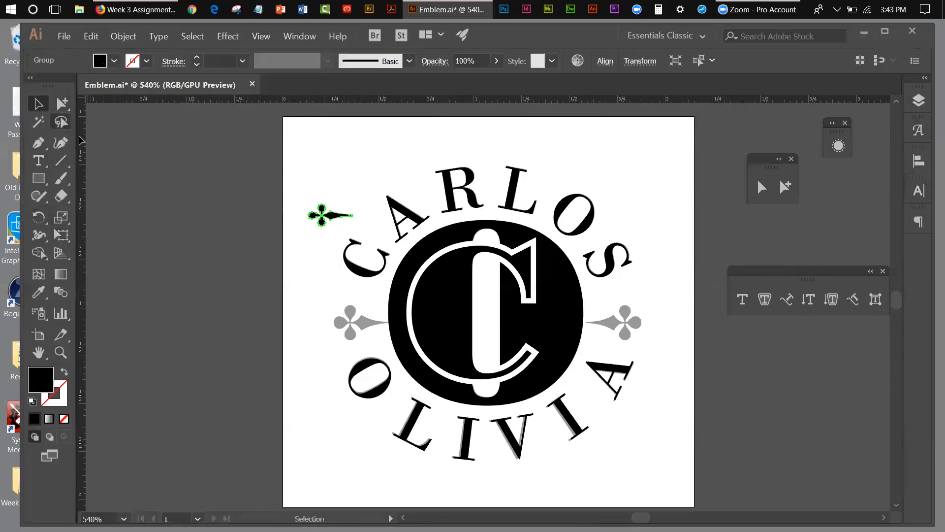
left_click_drag(334, 222, 364, 324)
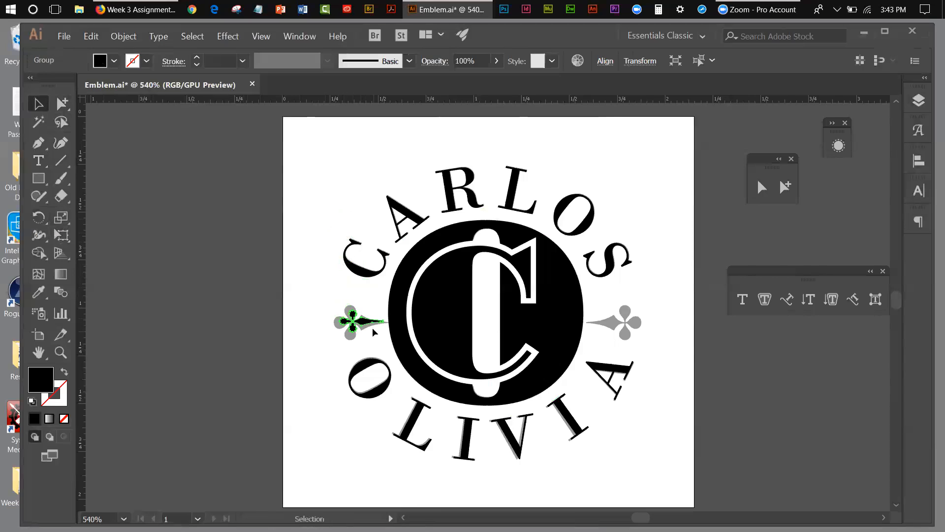
Enlarge the dagger ornament proportionally with Free Transform to about the size of the left grey clover.
left_click(61, 235)
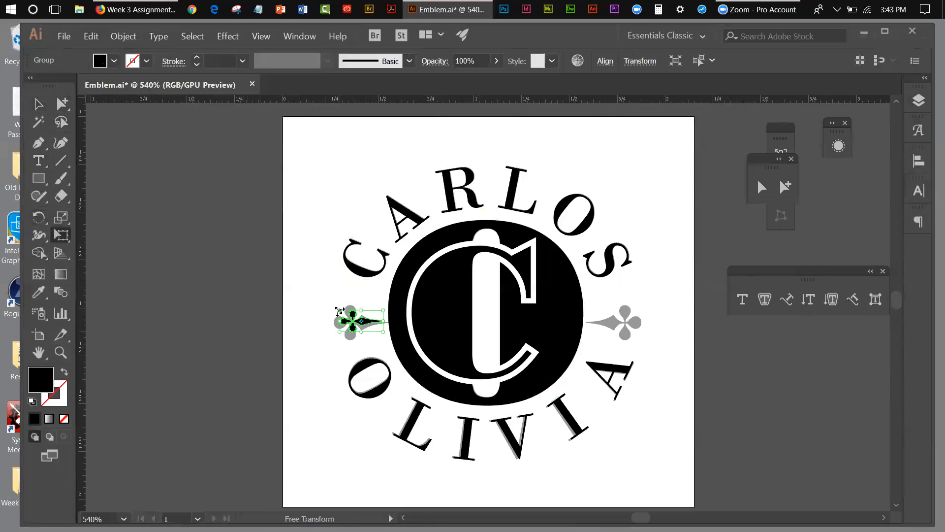
left_click_drag(339, 312, 321, 306)
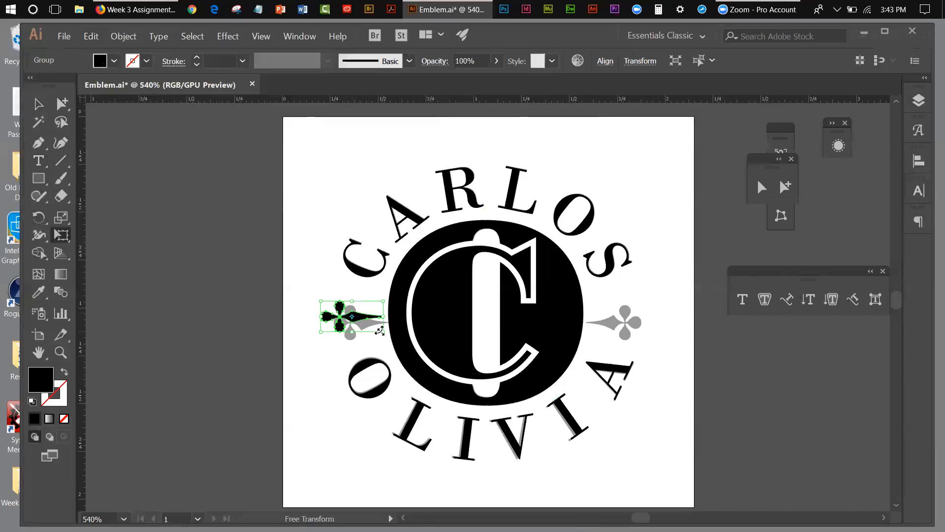
left_click_drag(382, 331, 390, 337)
left_click(42, 103)
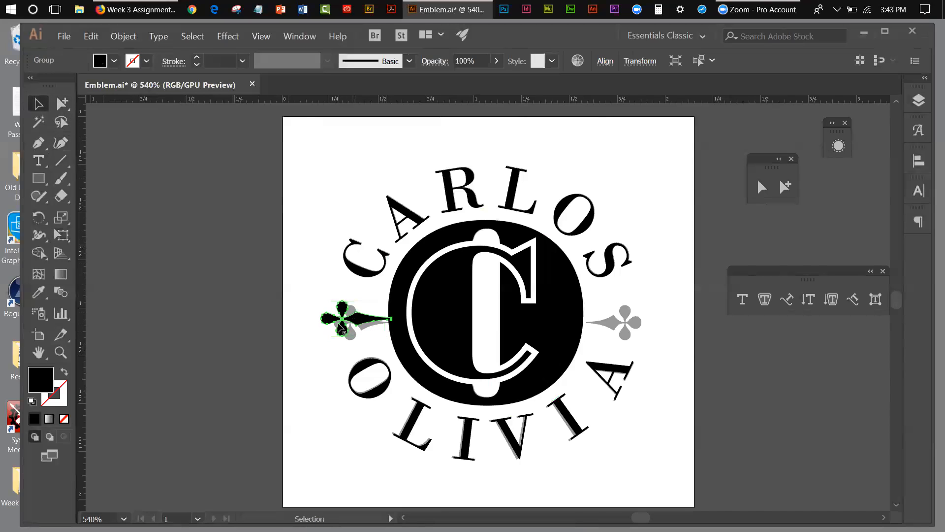
Nudge the dagger ornament over the left grey clover so its tip just meets the edge of the black O.
left_click_drag(340, 326, 340, 328)
key("Right")
key("Right")
key("Right")
key("Down")
key("Up")
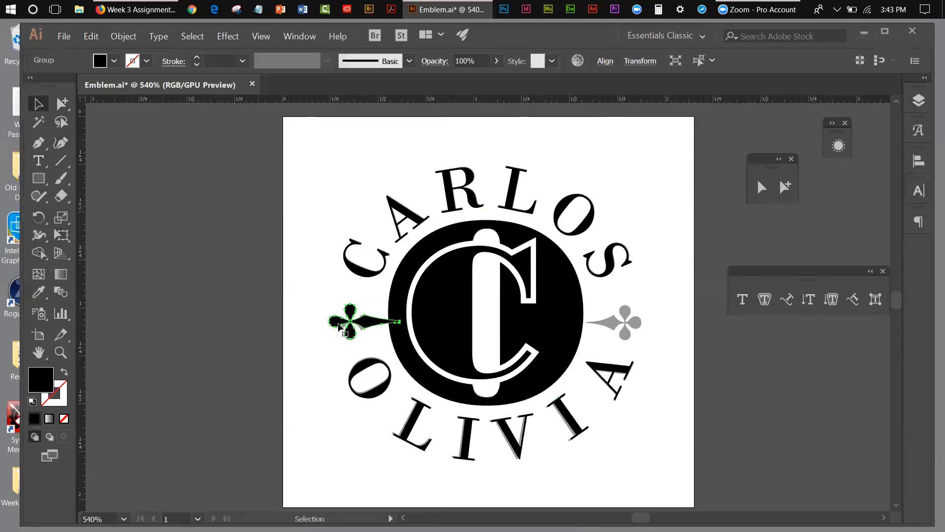
key("Left")
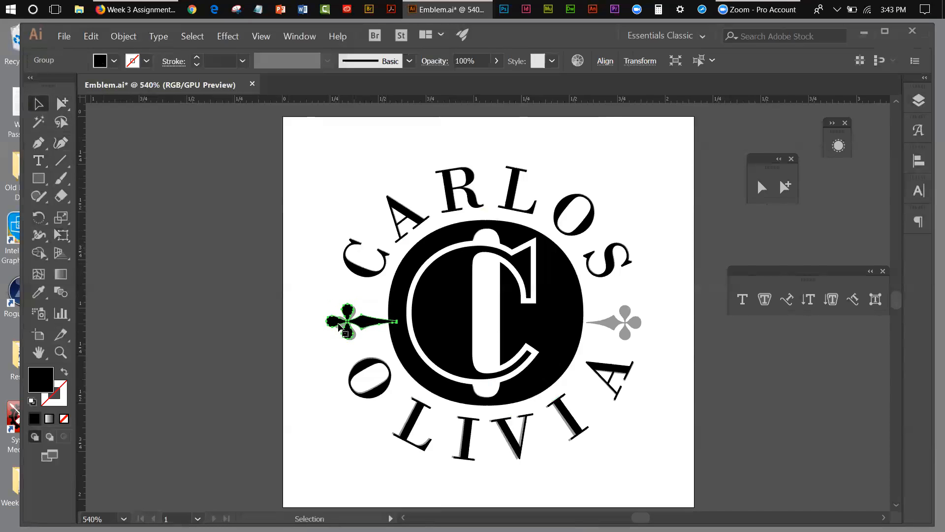
key("Left")
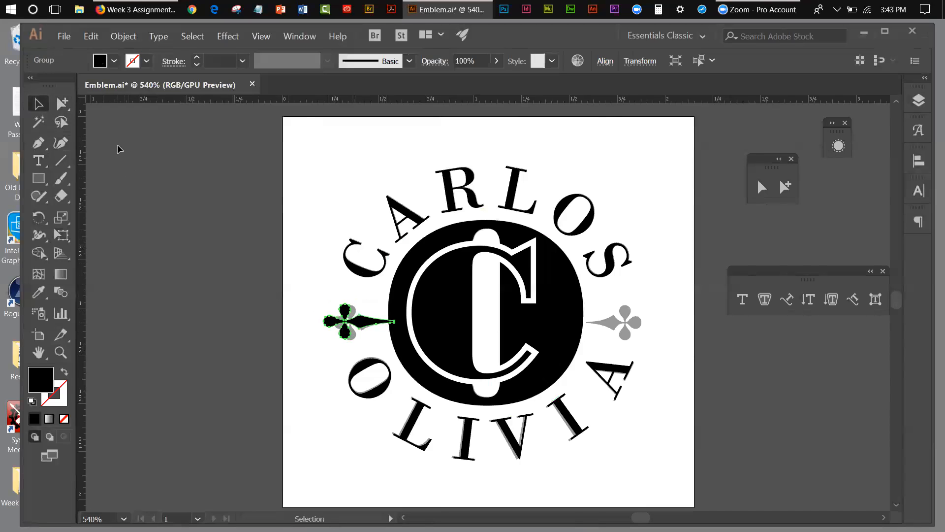
Deselect the ornament and hide the grey template layer.
left_click(276, 294)
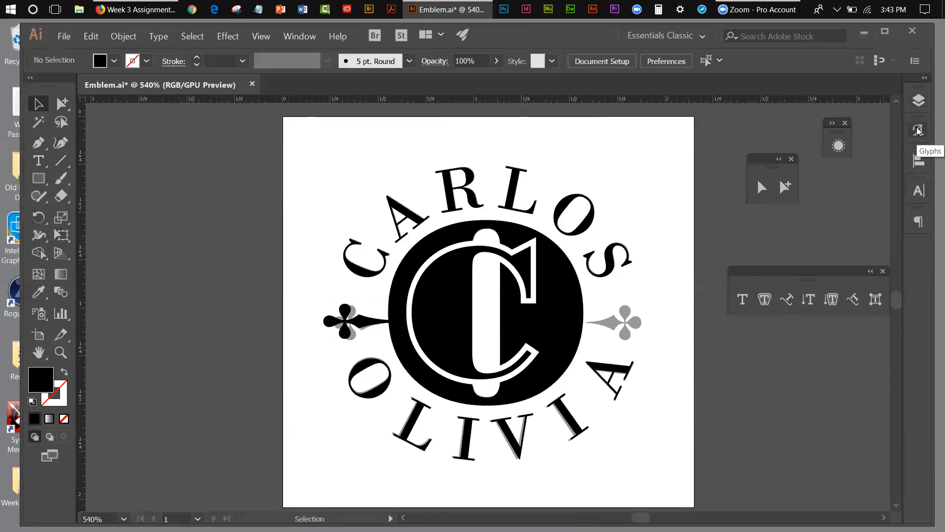
left_click(924, 104)
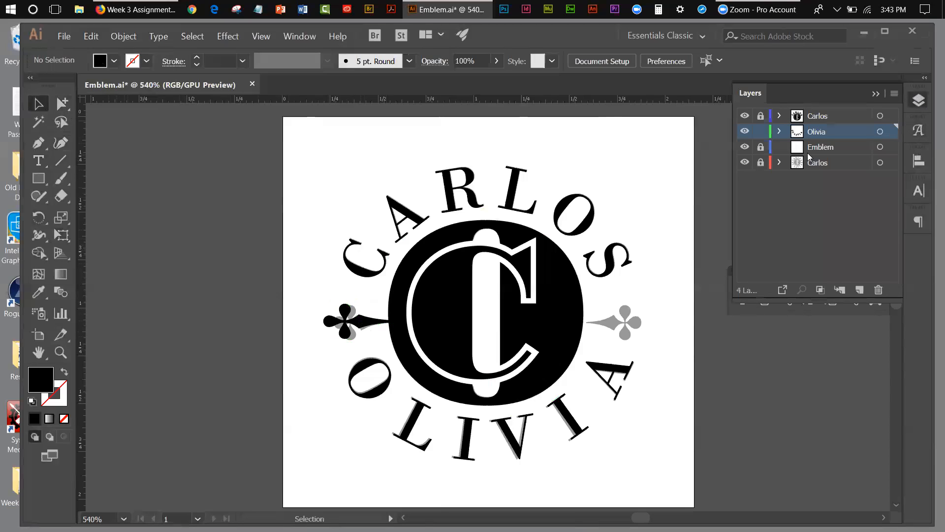
left_click(745, 163)
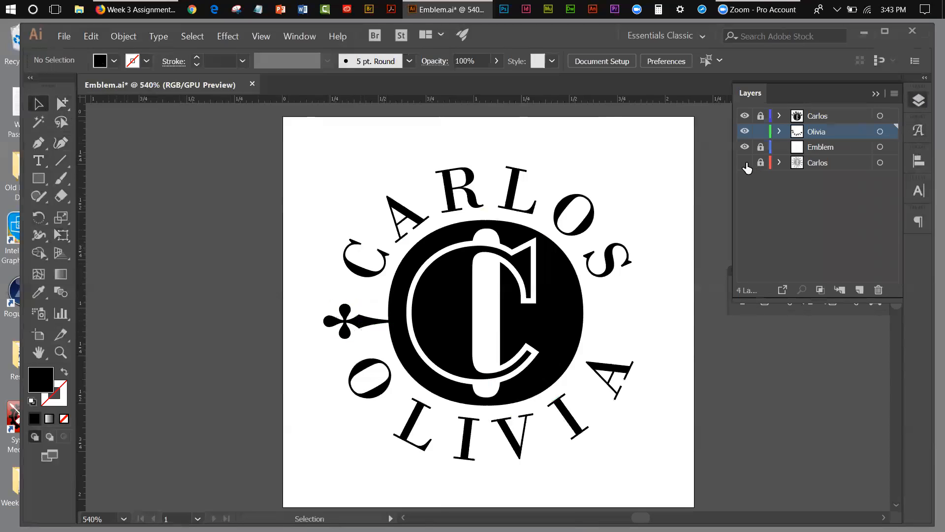
left_click(876, 94)
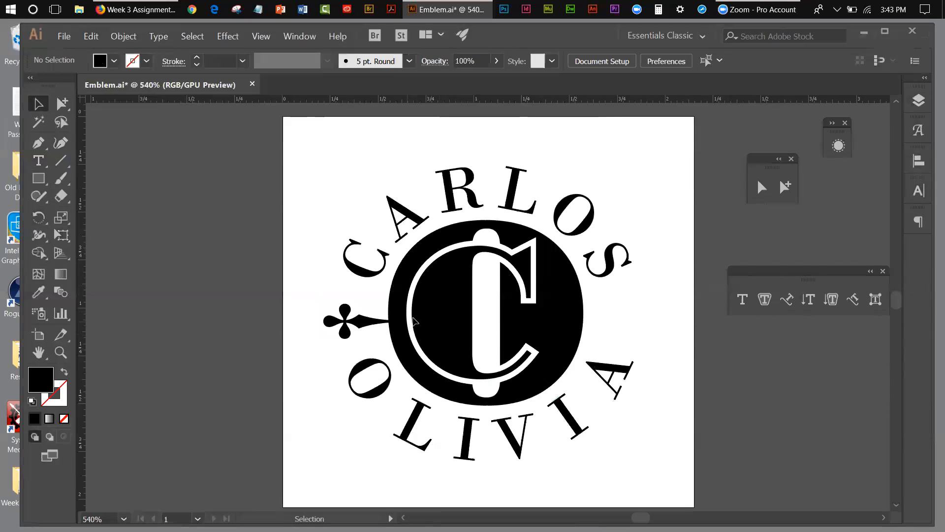
Create a mirrored copy of the left dagger ornament with the Reflect tool, using the vertical axis.
left_click(366, 326)
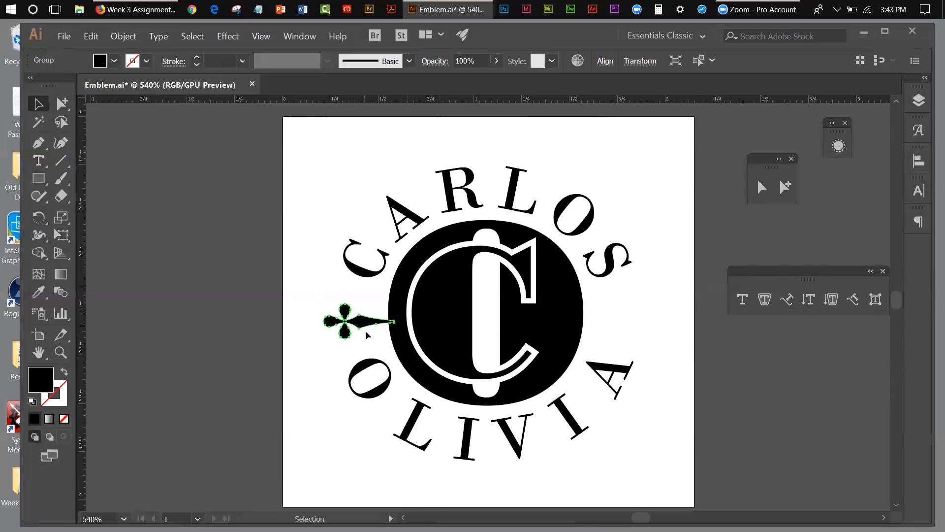
left_click(39, 218)
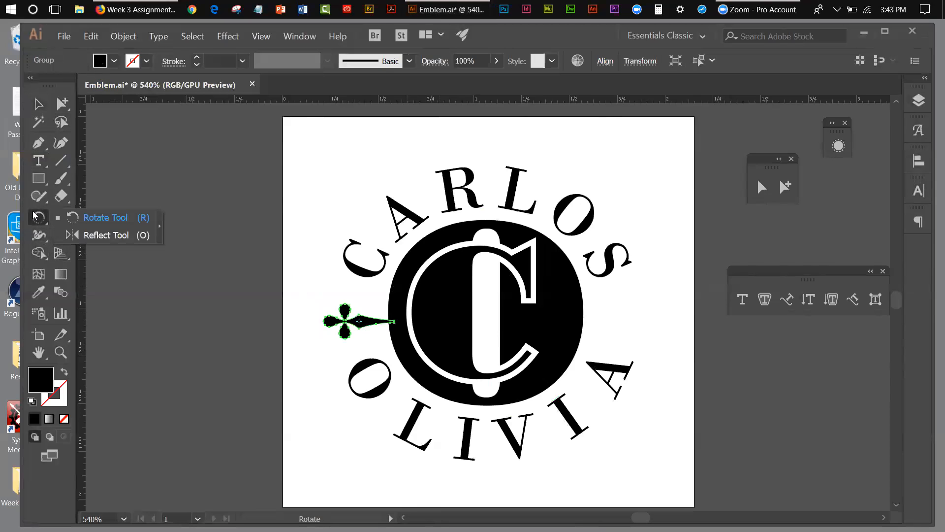
left_click(159, 228)
left_click_drag(58, 227, 175, 195)
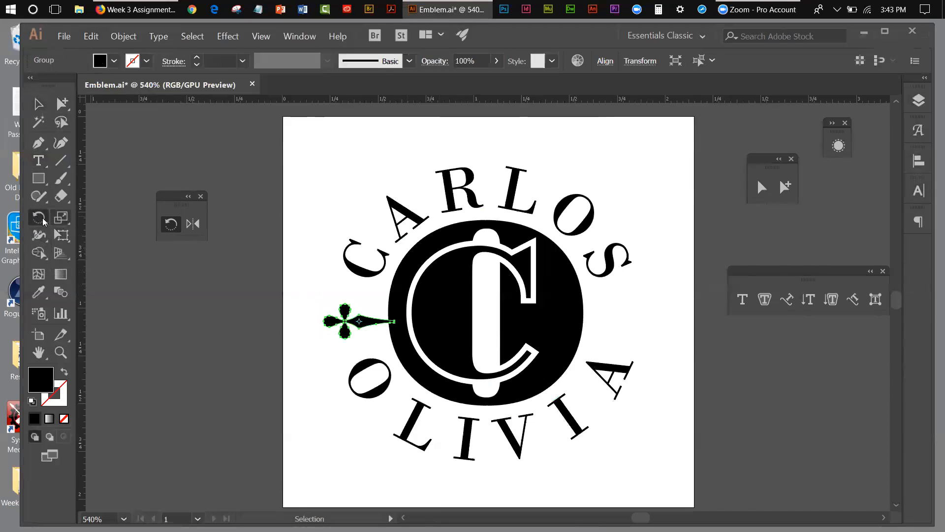
double_click(194, 222)
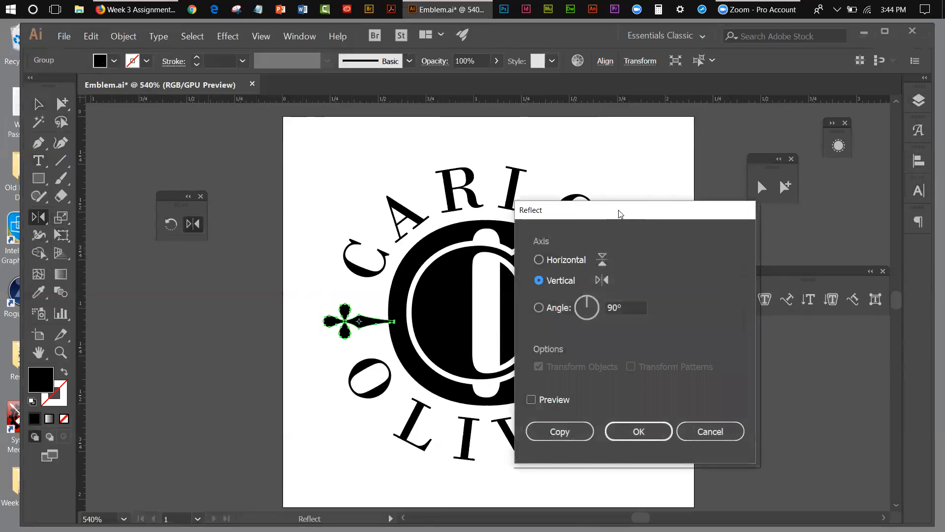
left_click_drag(619, 215, 708, 156)
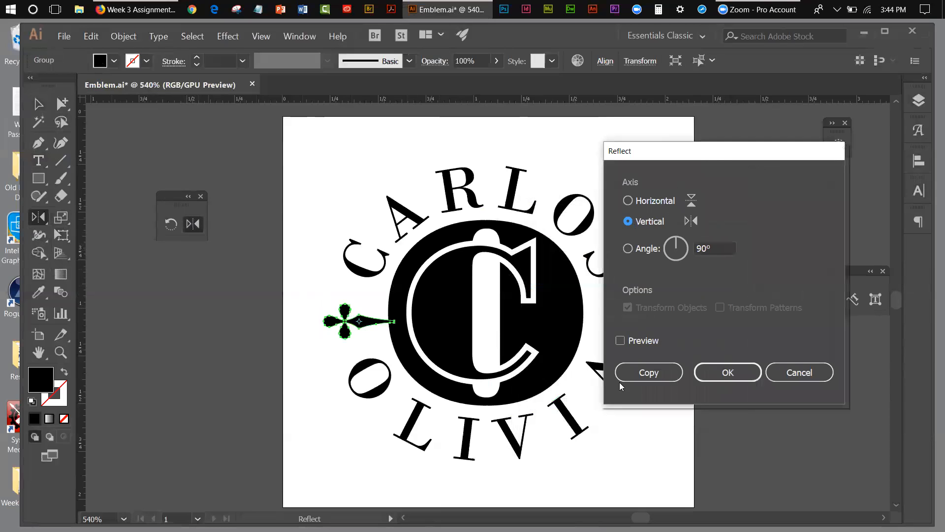
left_click(622, 340)
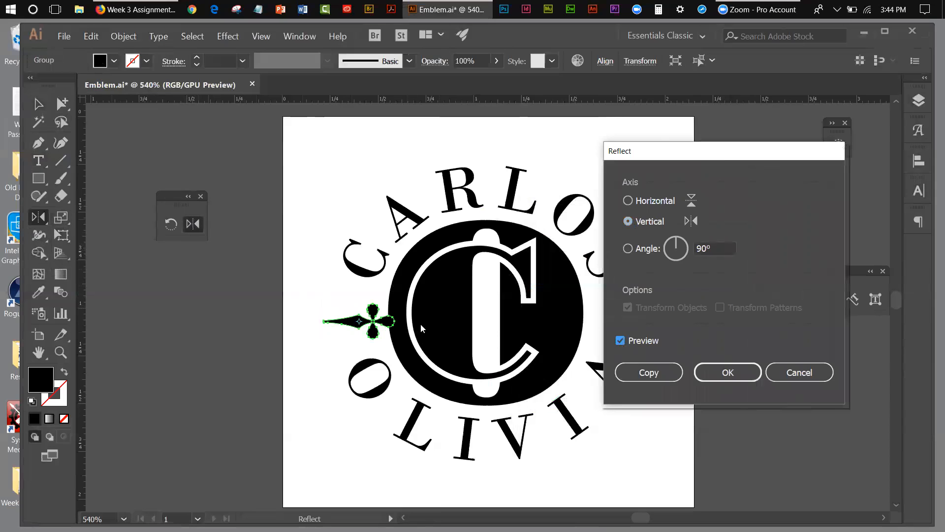
left_click(635, 372)
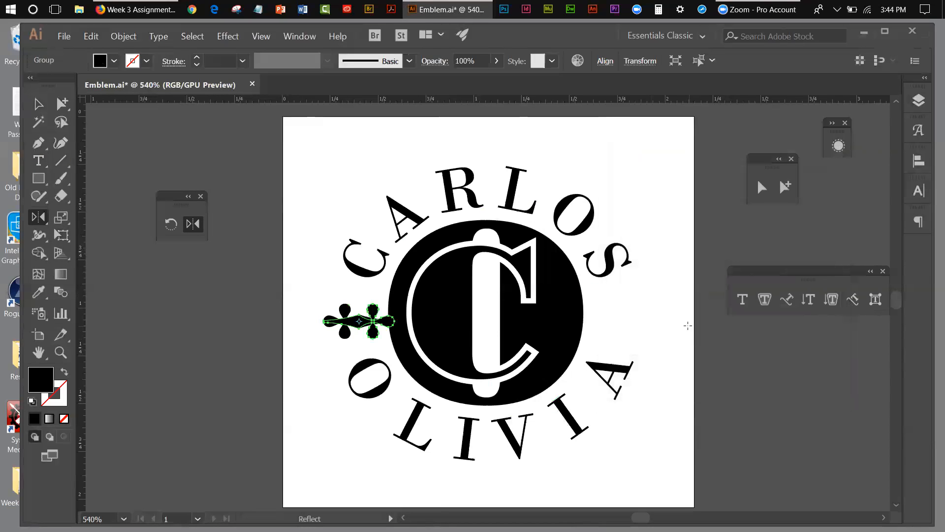
Move the mirrored dagger copy horizontally to the right side of the black O, its tip at the O's edge, and deselect it.
key("Right")
key("Right")
key("Right")
key("Right")
key("Right")
key("Right")
key("Right")
key("Right")
key("Right")
key("Right")
key("Right")
key("Right")
key("Right")
key("Right")
key("Right")
key("Right")
key("Right")
key("Right")
key("Right")
key("Right")
key("Right")
key("Right")
key("Right")
key("Right")
key("Right")
key("Right")
key("Right")
key("Right")
key("Right")
key("Right")
key("Right")
key("Right")
key("Right")
key("Right")
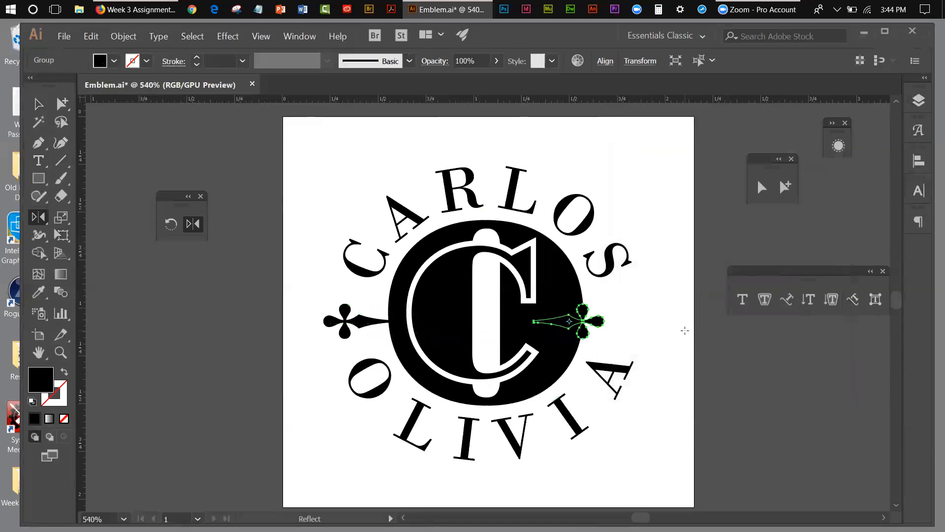
key("Right")
key("Right")
key("Right")
key("Right")
key("Right")
key("Right")
key("Right")
key("Right")
key("Right")
key("Right")
key("Right")
key("Right")
key("Right")
key("Right")
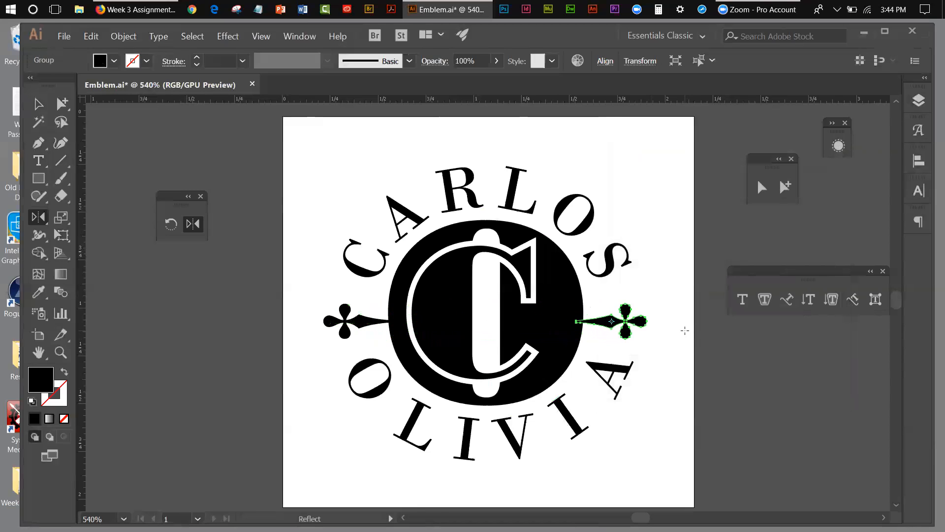
key("Left")
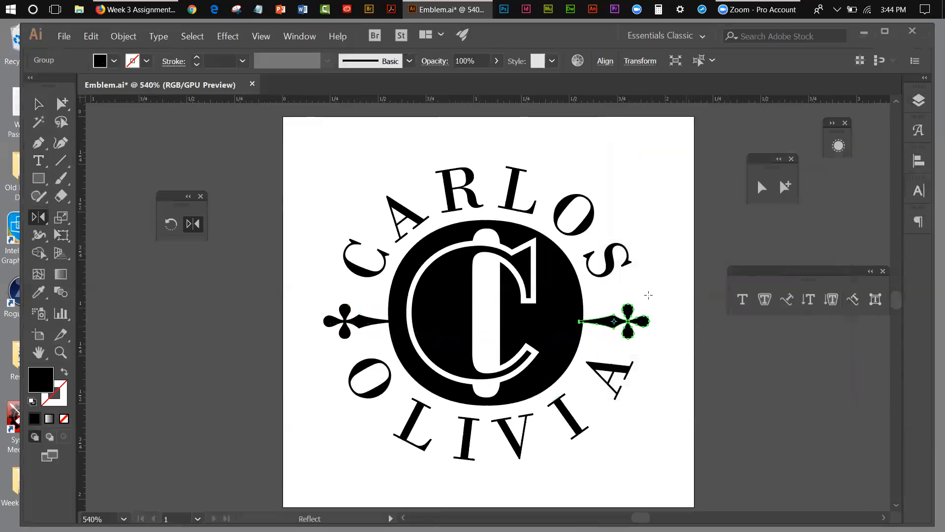
left_click(39, 104)
left_click(199, 180)
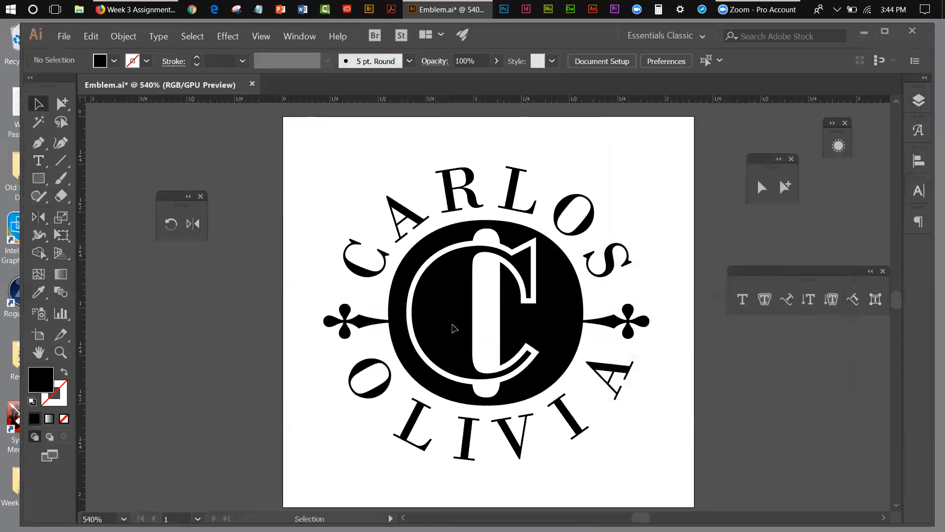
Nudge the right dagger ornament slightly left so its tip overlaps the O's edge like the left one, and deselect it.
left_click(612, 321)
key("Left")
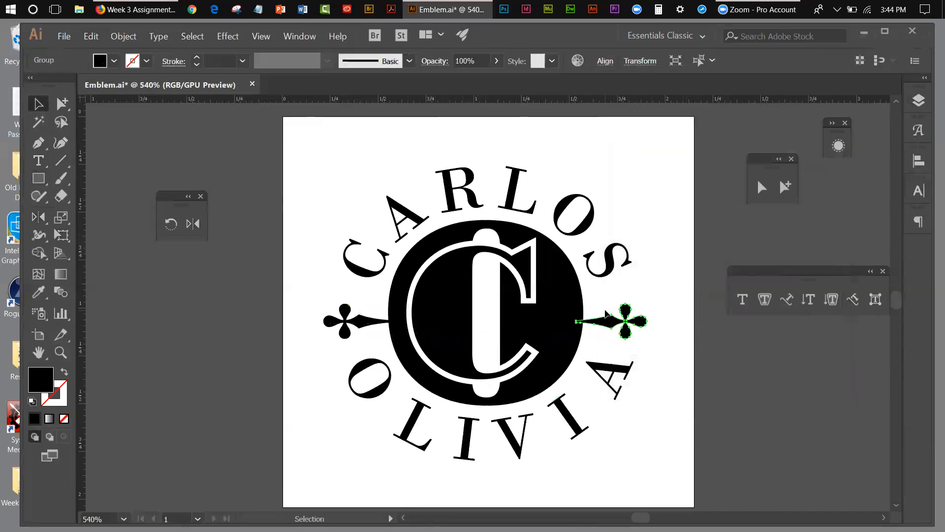
left_click(687, 169)
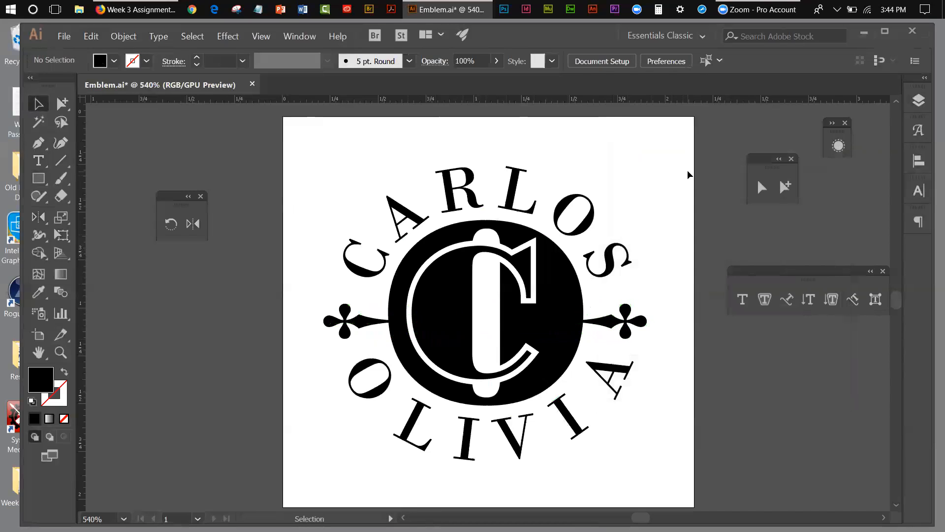